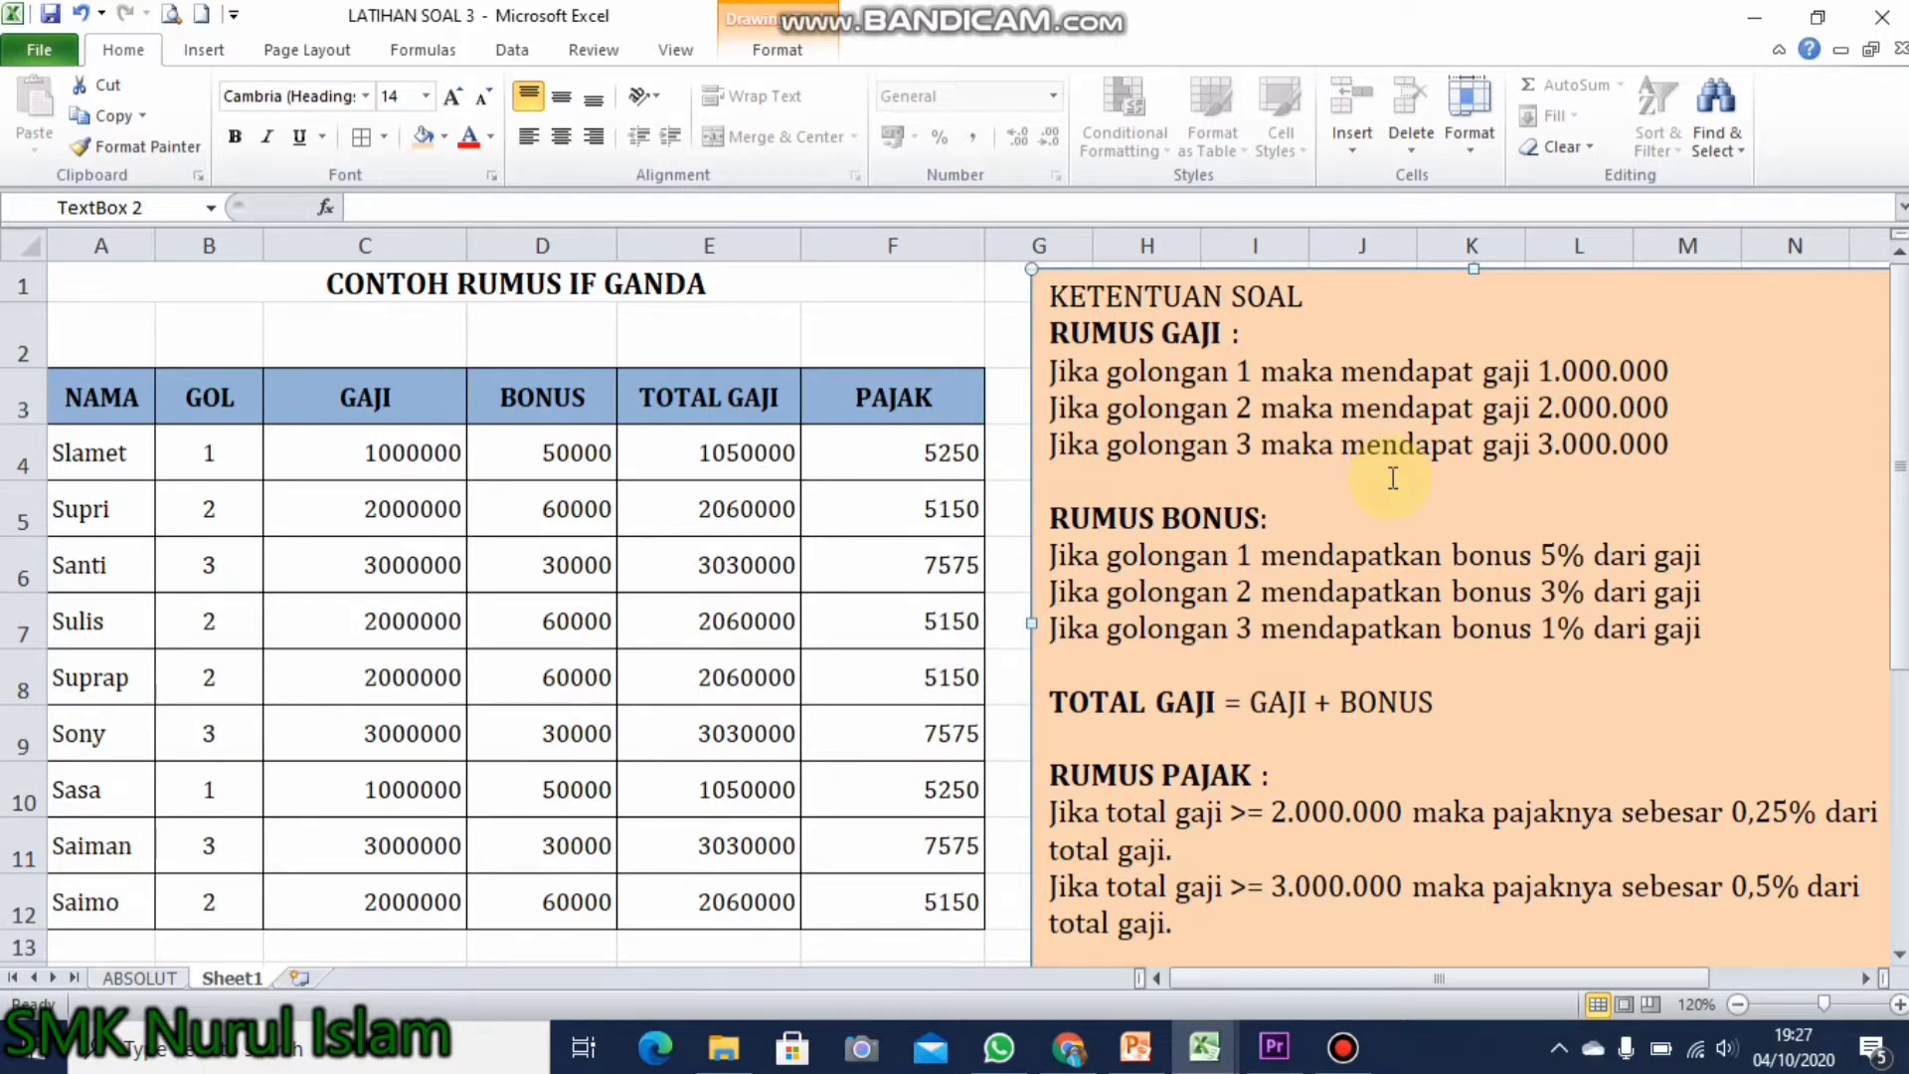
Select the range C4:F12 holding the GAJI, BONUS, TOTAL GAJI and PAJAK values.
{"action": "left_click", "coordinate": [333, 449]}
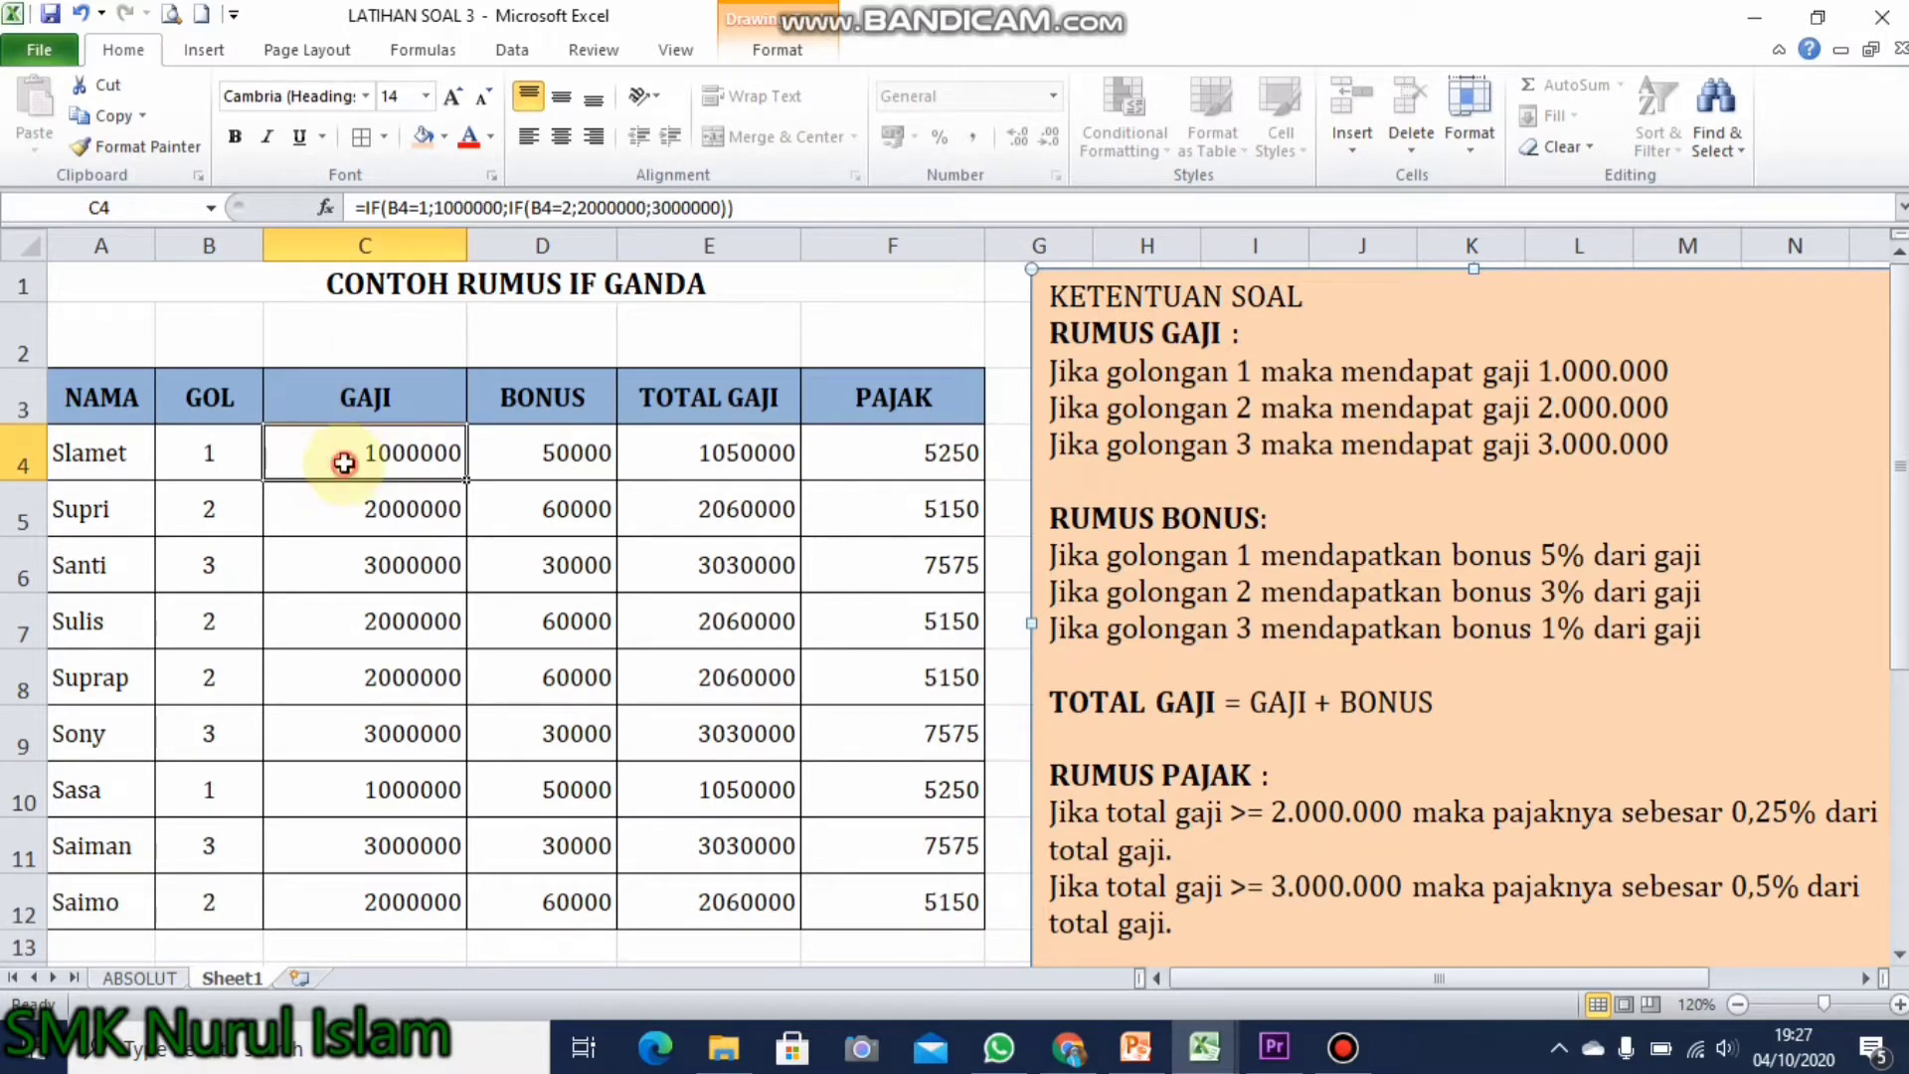
{"action": "mouse_move", "coordinate": [348, 442]}
{"action": "left_mouse_down"}
{"action": "mouse_move", "coordinate": [807, 810]}
{"action": "mouse_move", "coordinate": [887, 900]}
{"action": "left_mouse_up"}
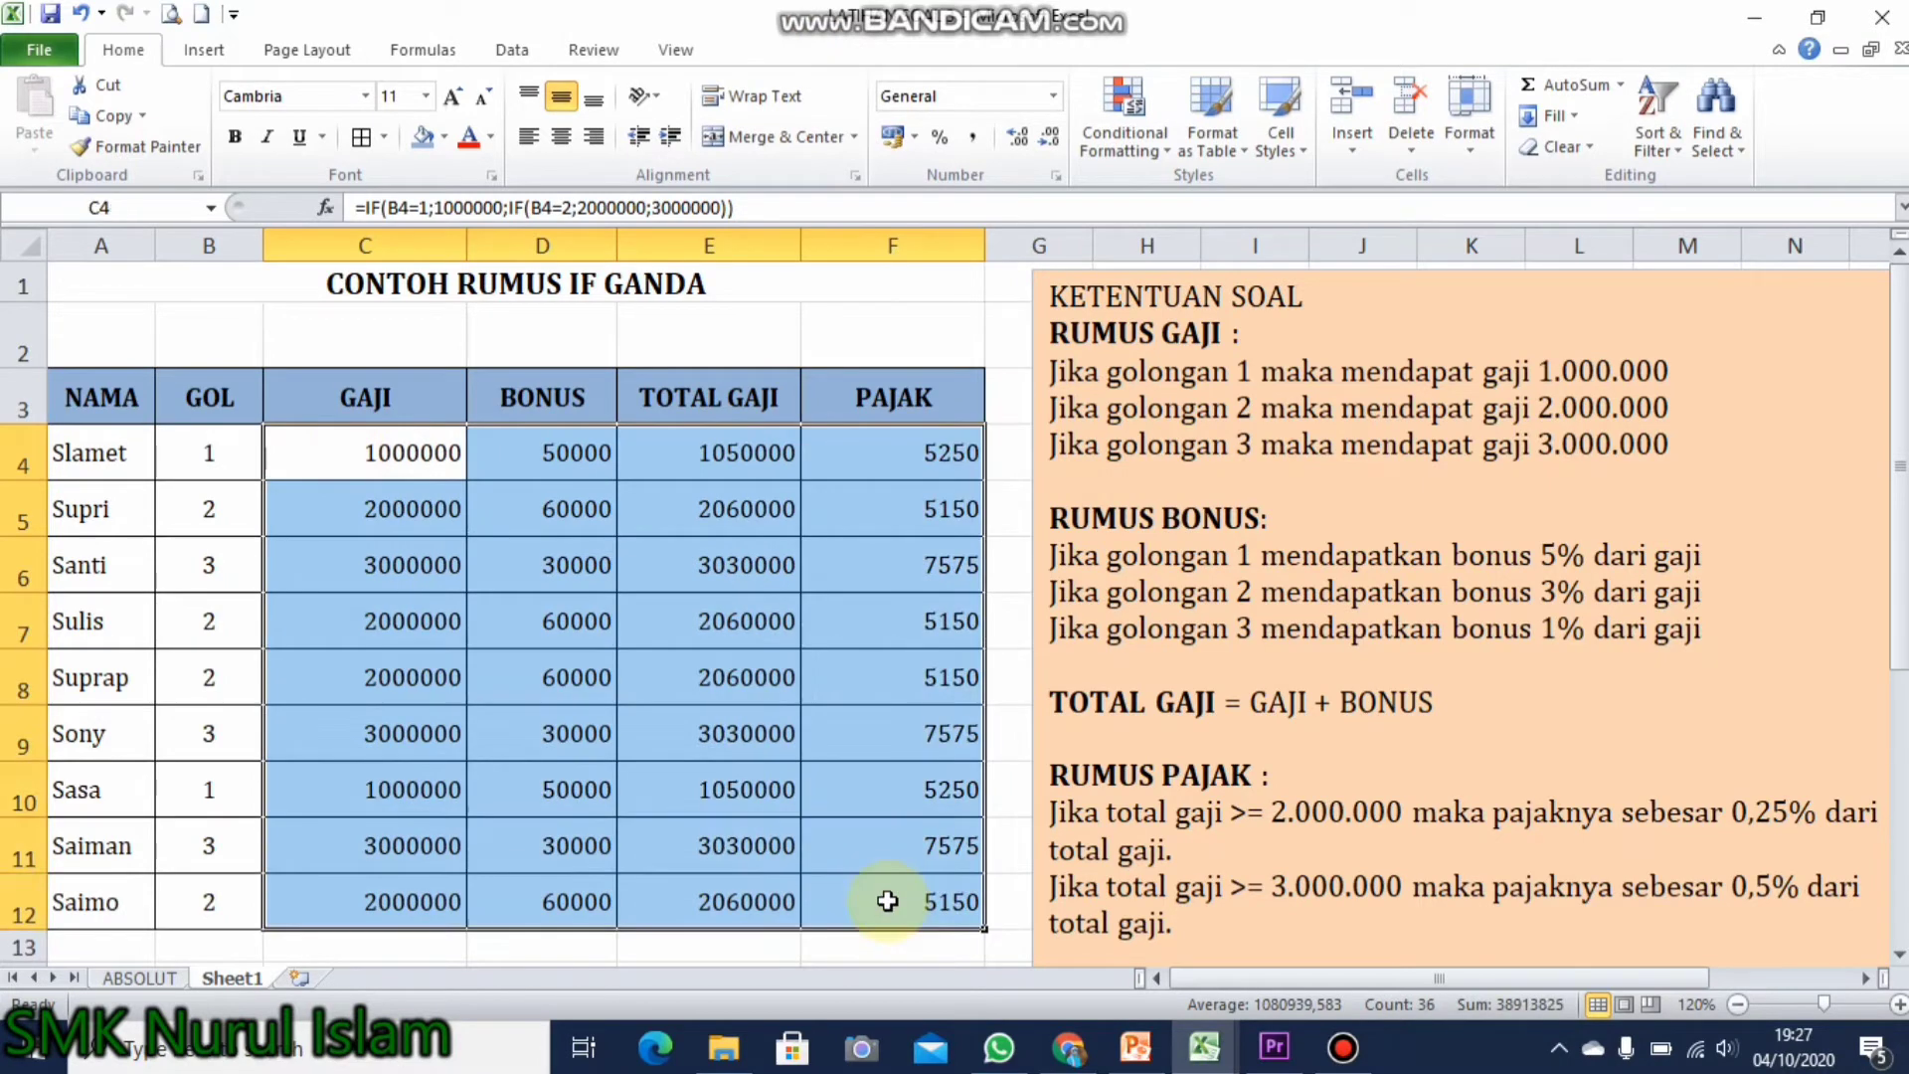
Delete the contents of C4:F12 so only names and GOL values remain.
{"action": "key", "text": "Delete"}
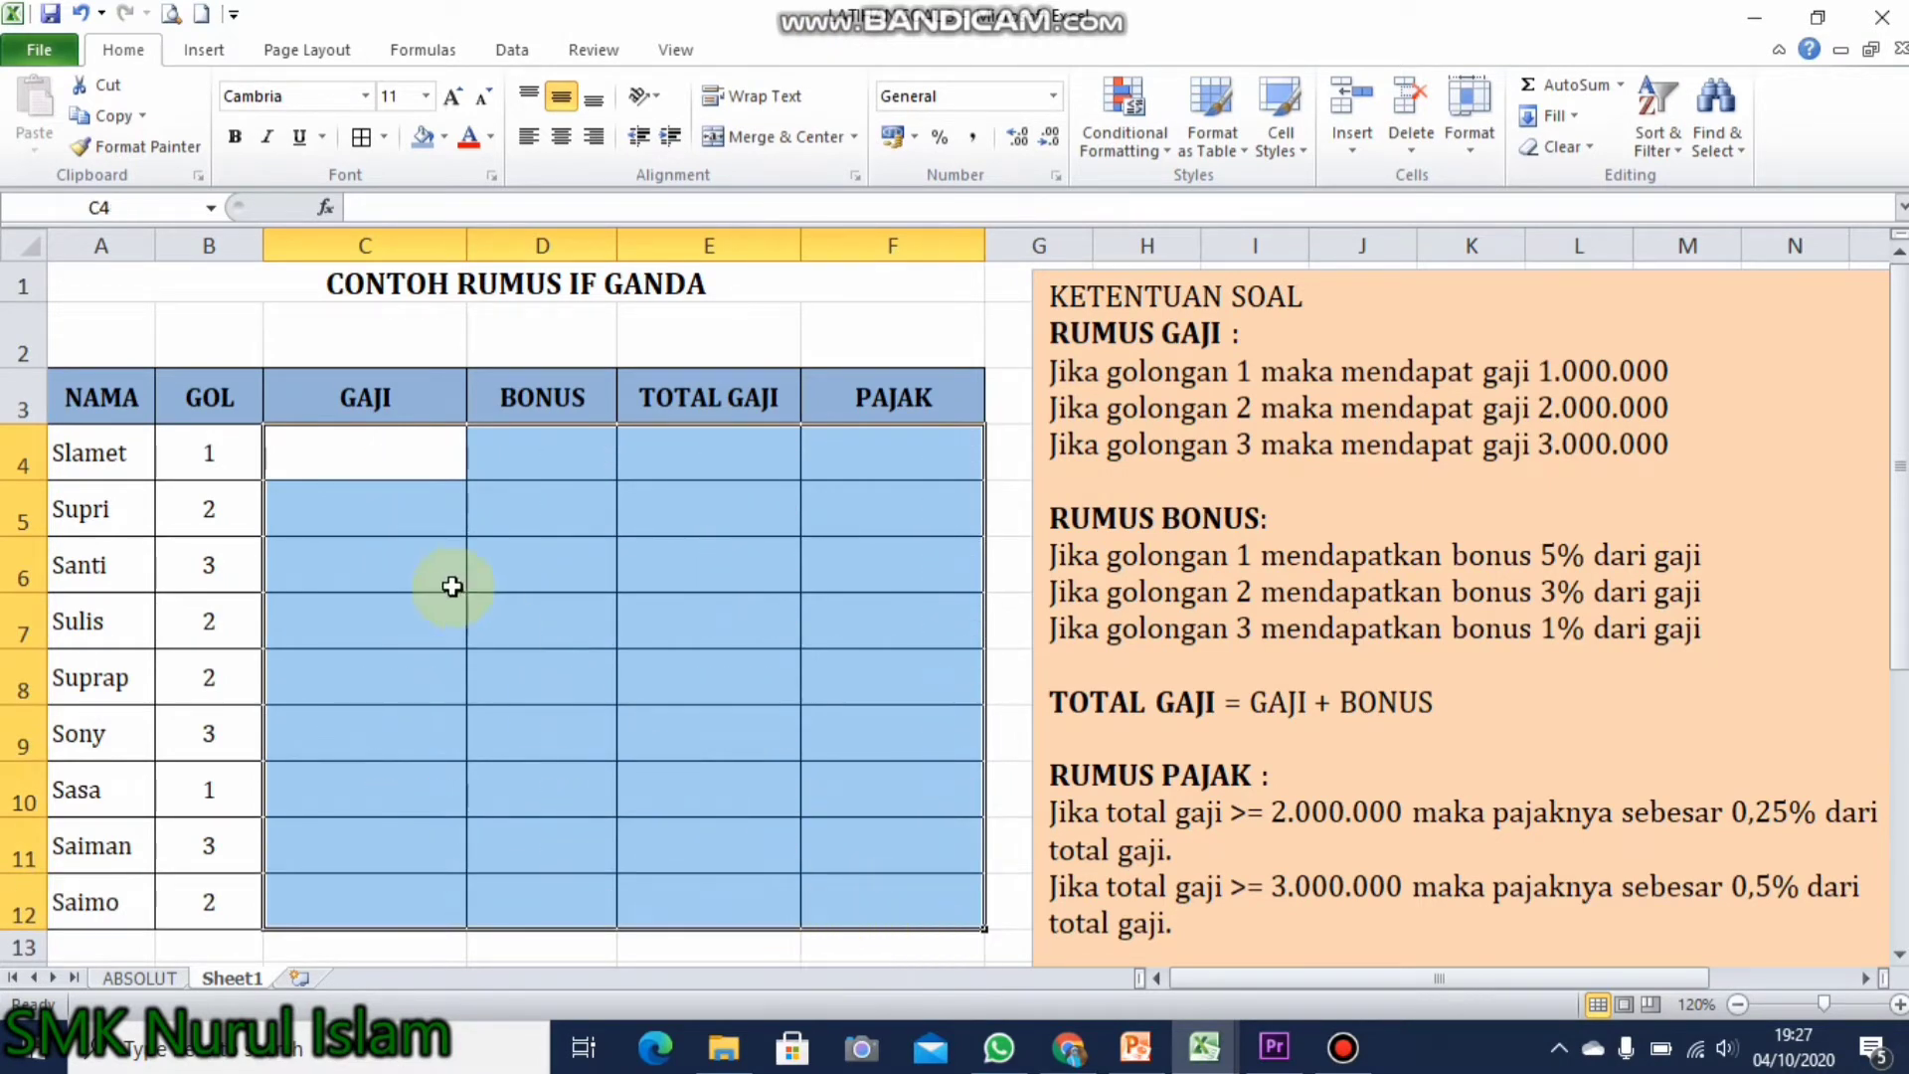
{"action": "left_click", "coordinate": [452, 584]}
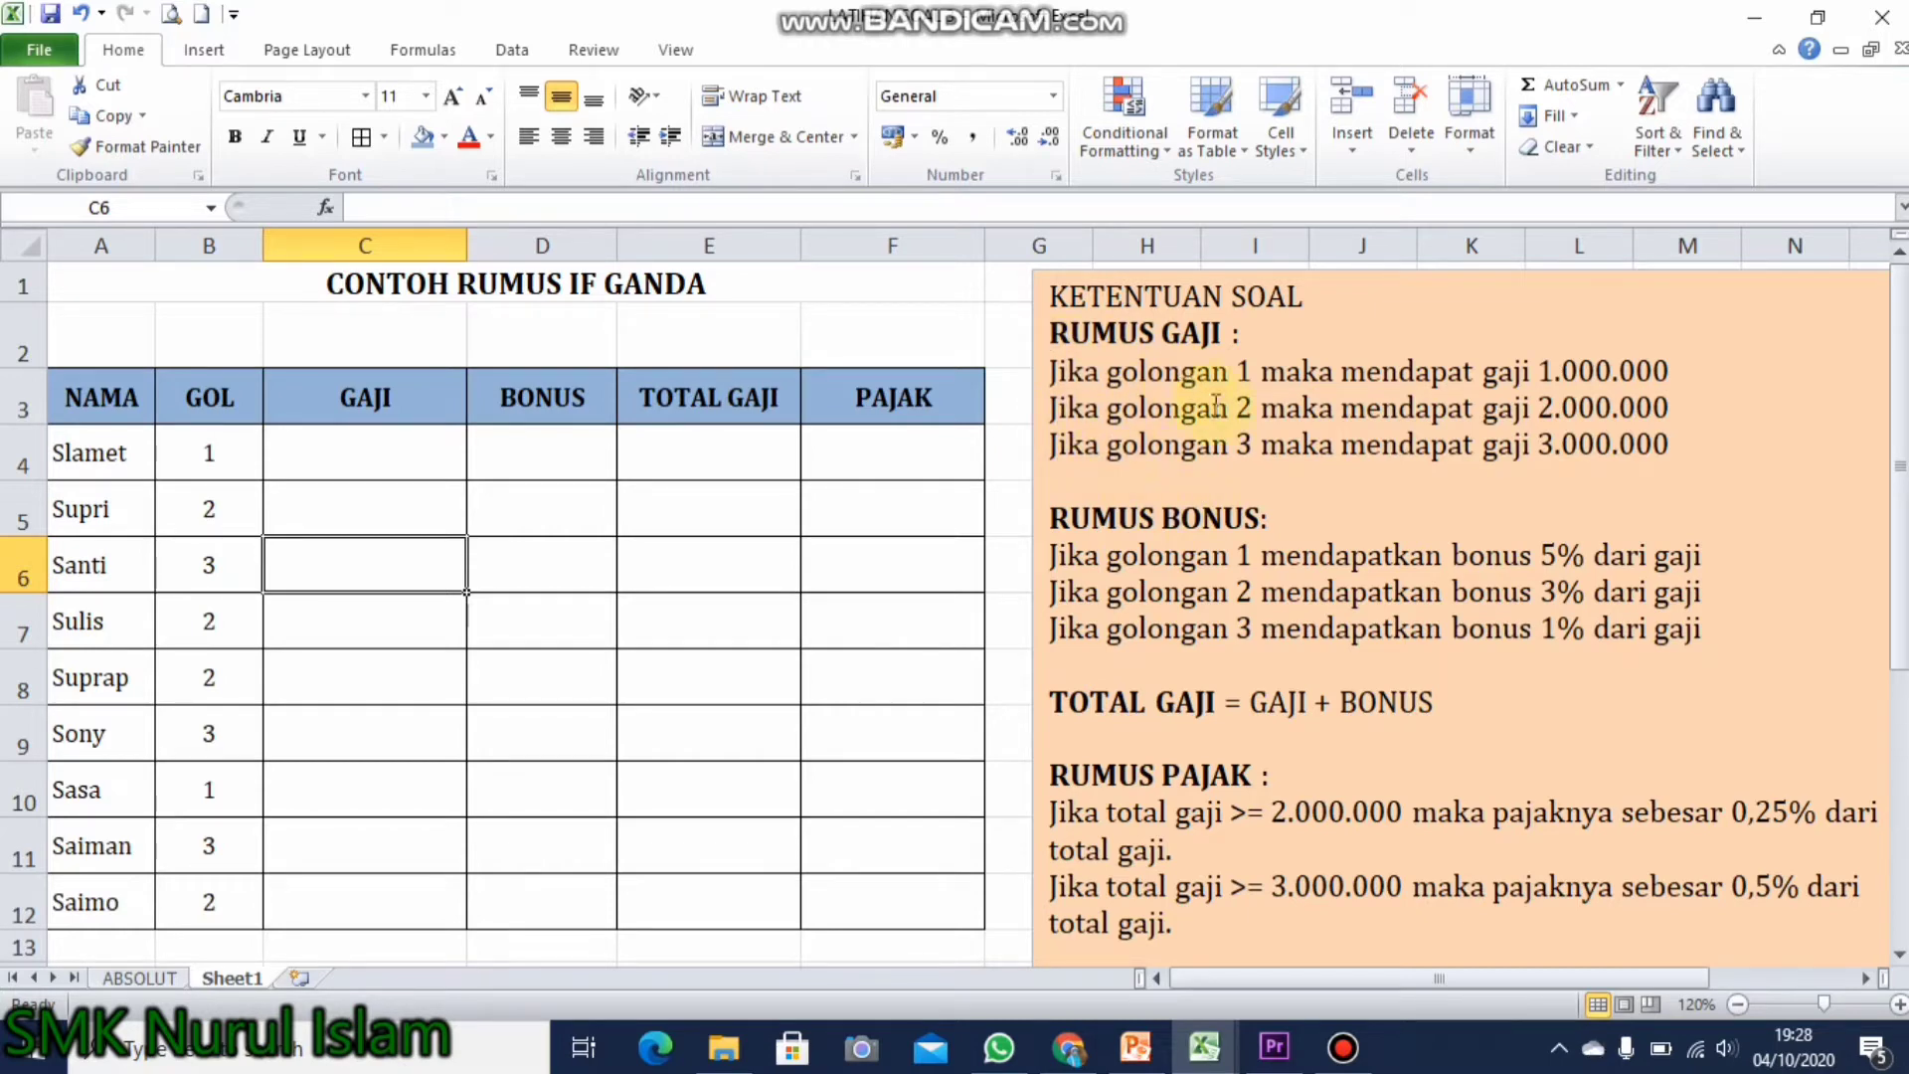
Start C4's formula as =IF(B4=1;1000000; so golongan 1 earns 1000000.
{"action": "left_click", "coordinate": [399, 450]}
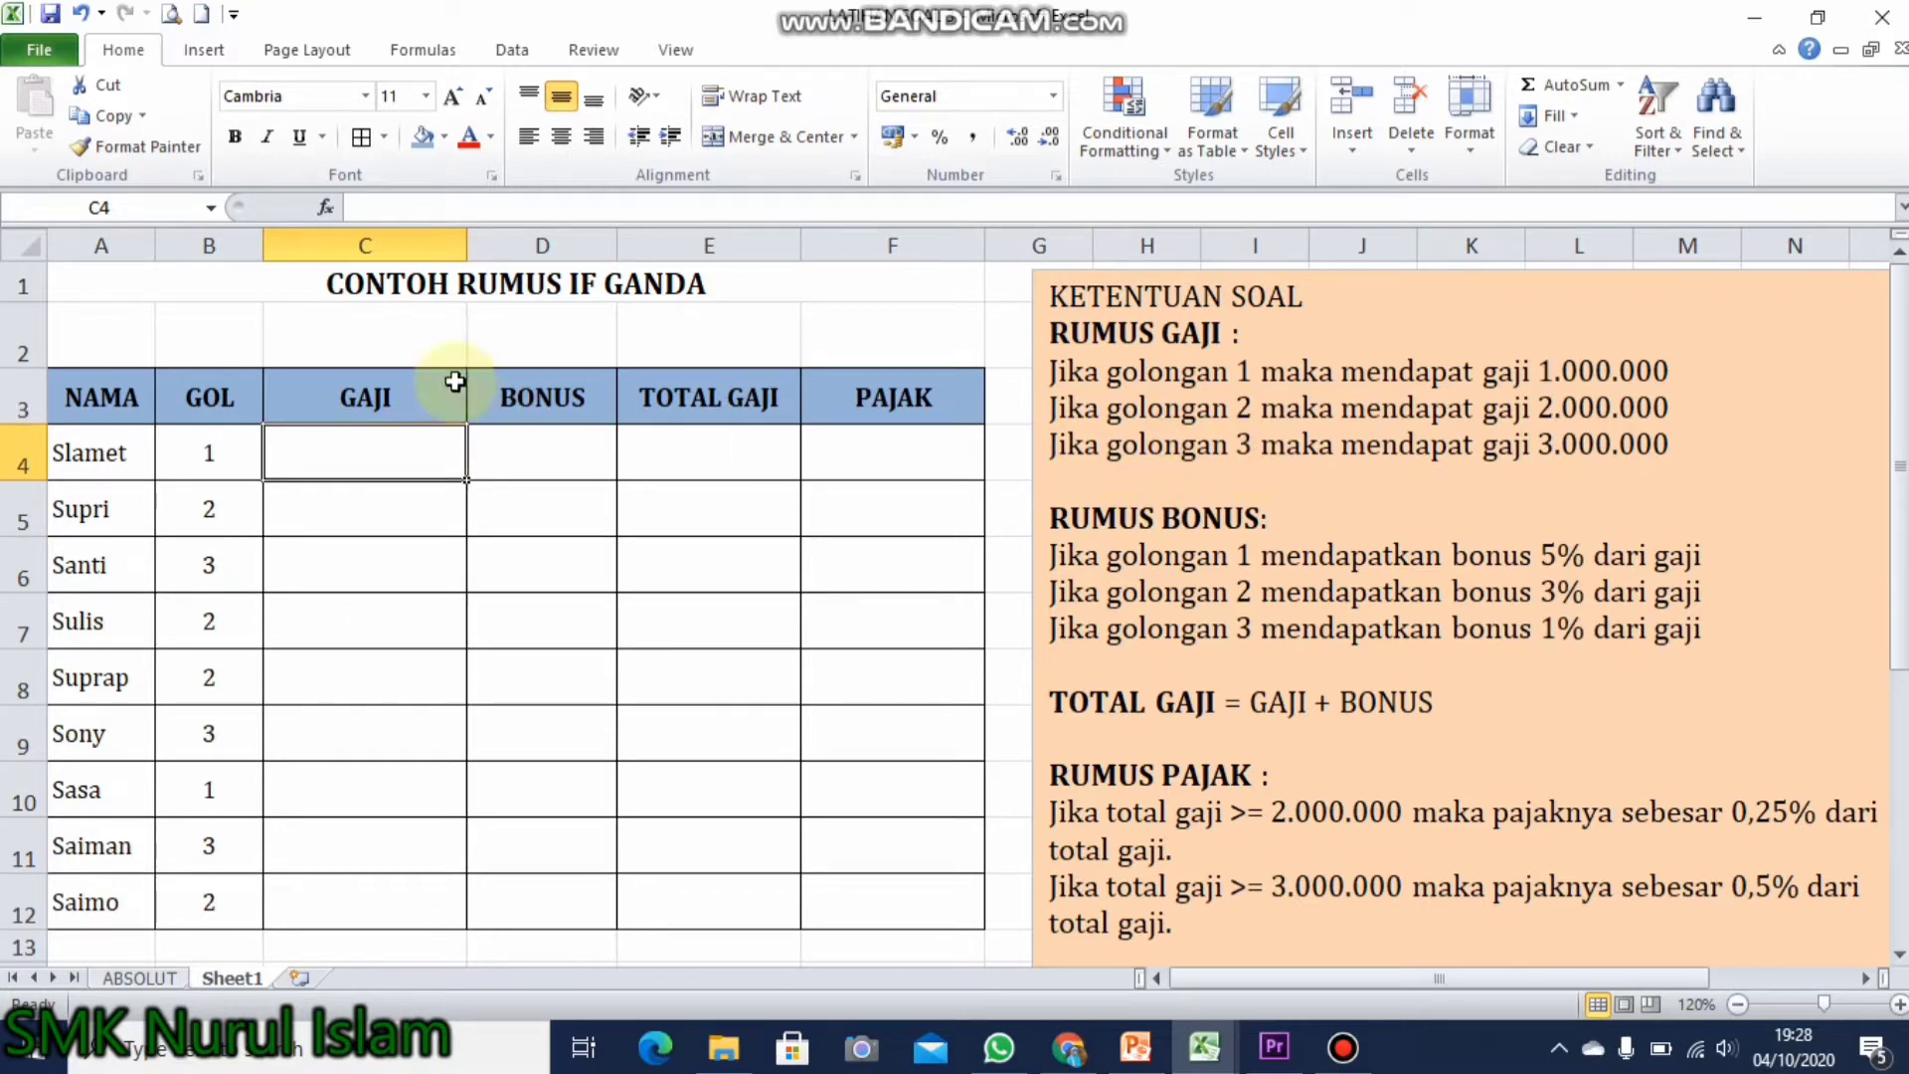
{"action": "type", "text": "="}
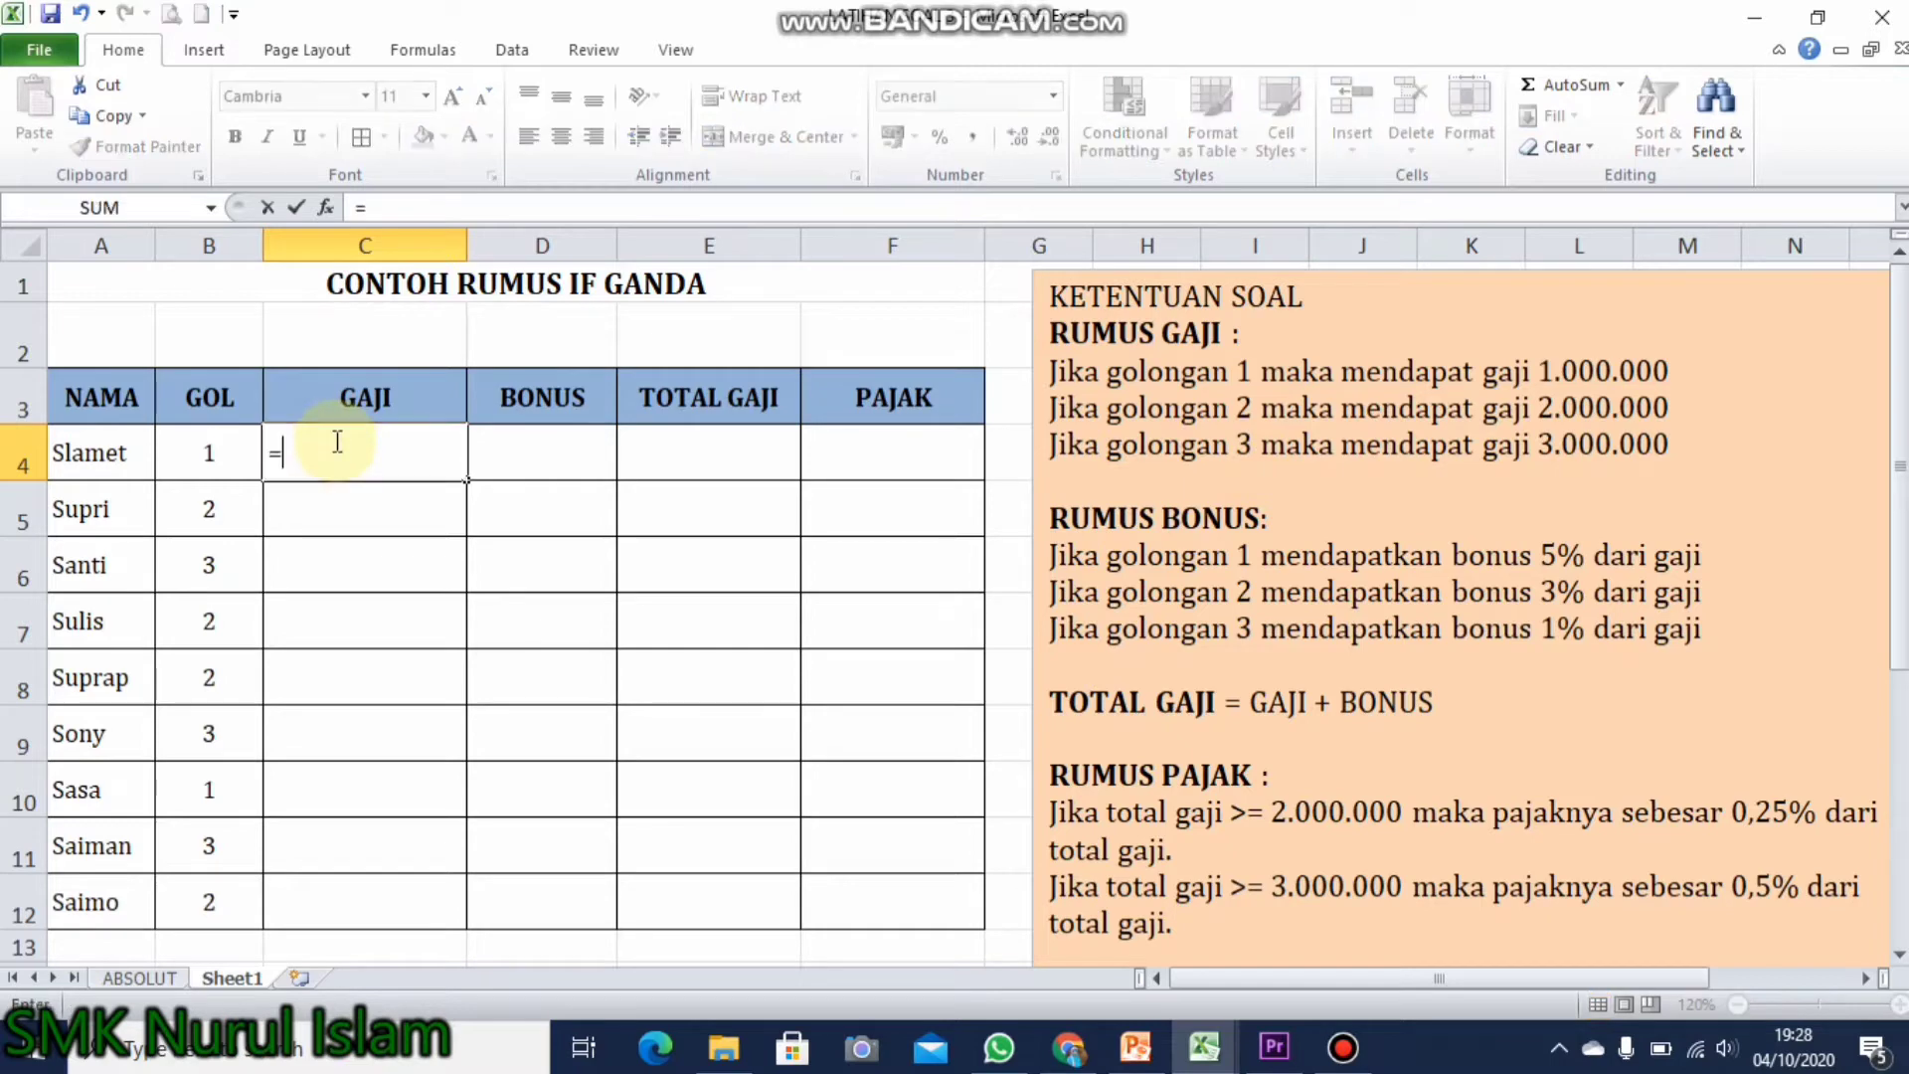
{"action": "type", "text": "i"}
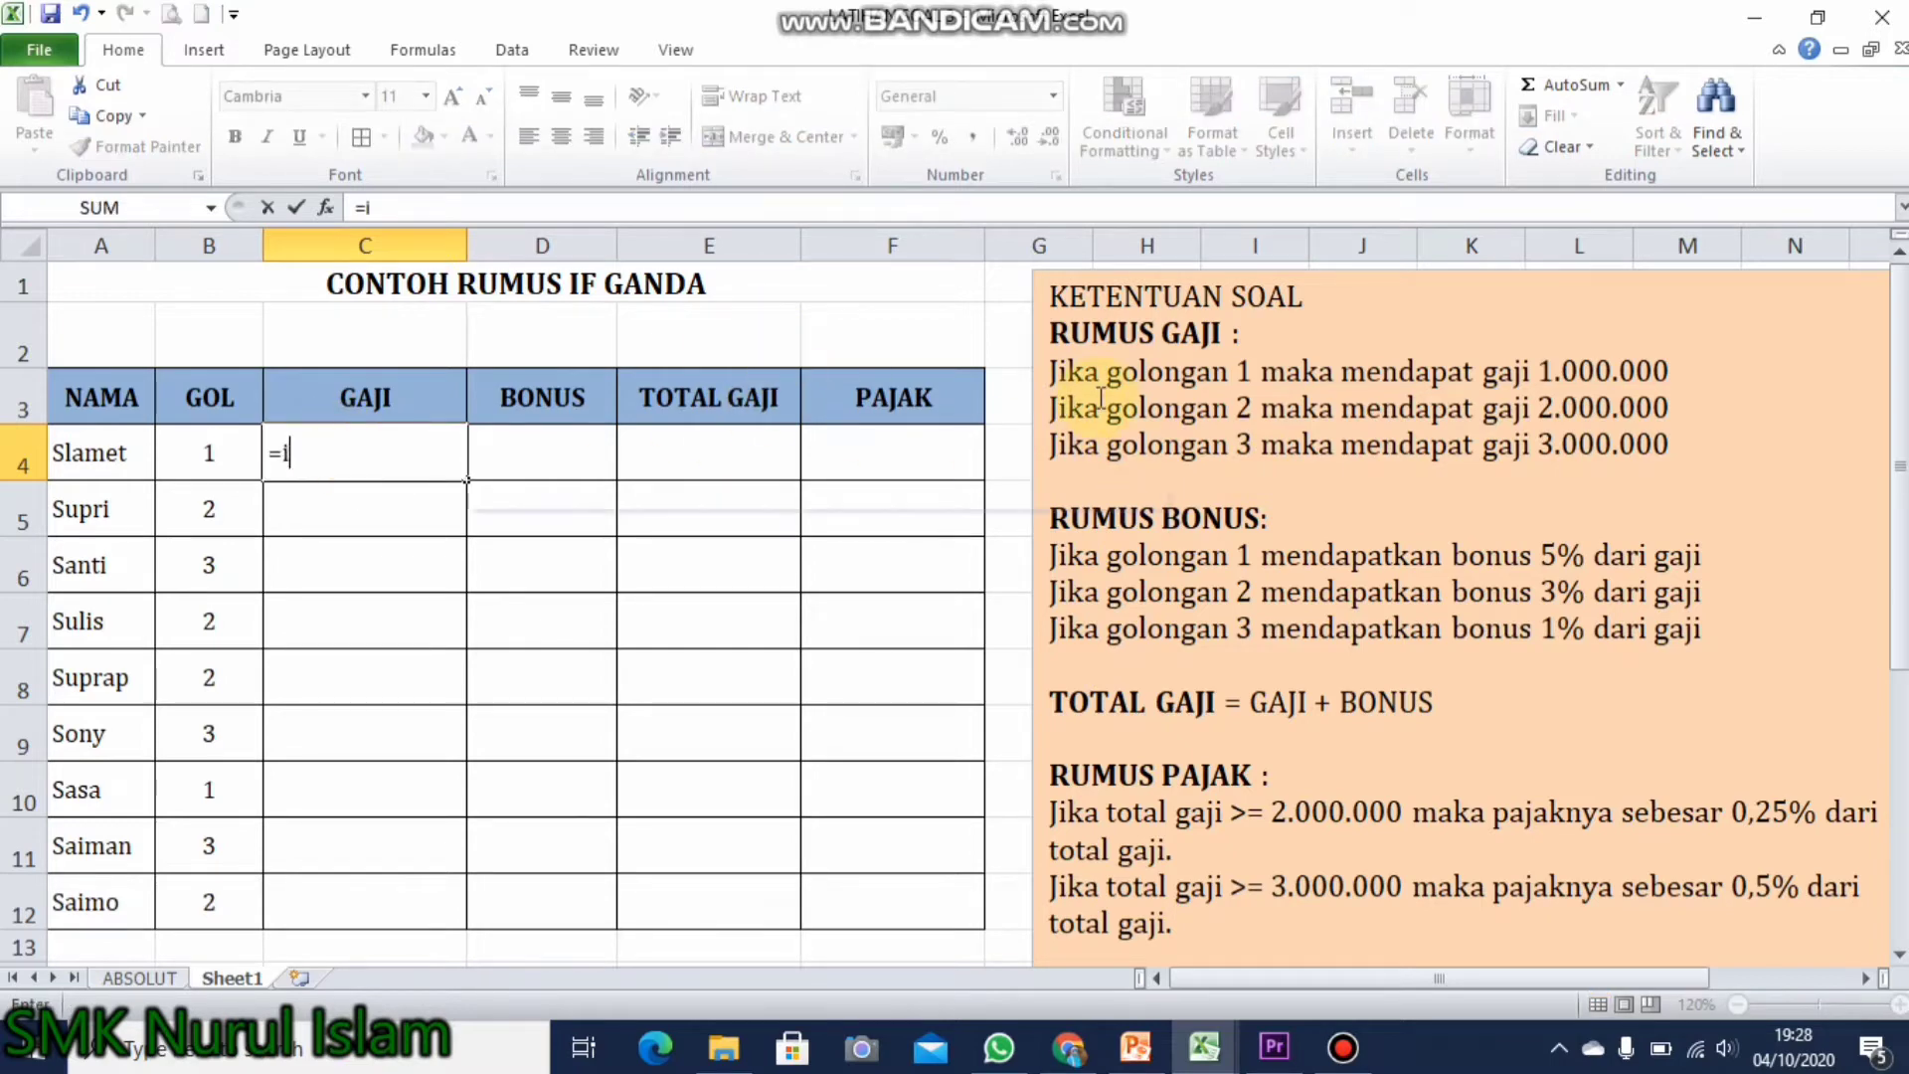
{"action": "type", "text": "f"}
{"action": "key", "text": "BackSpace"}
{"action": "key", "text": "BackSpace"}
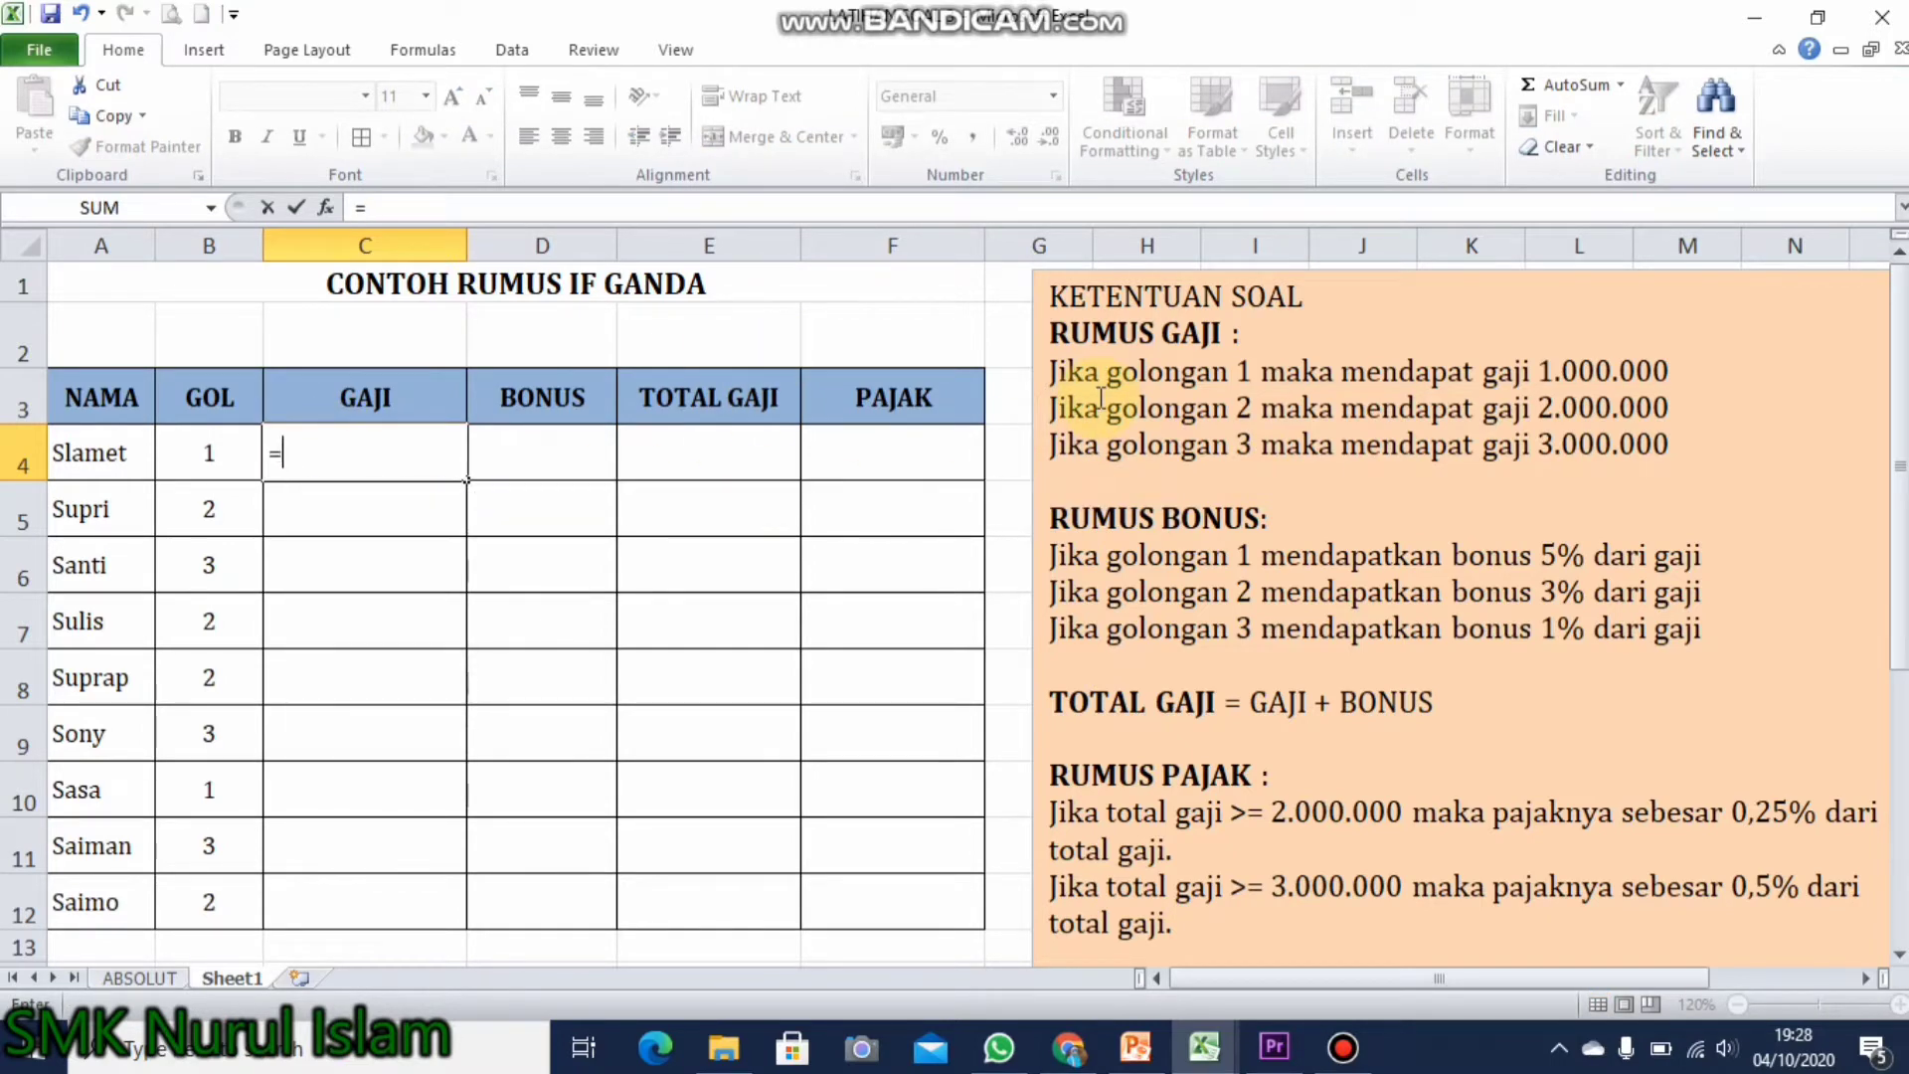
{"action": "type", "text": "IF("}
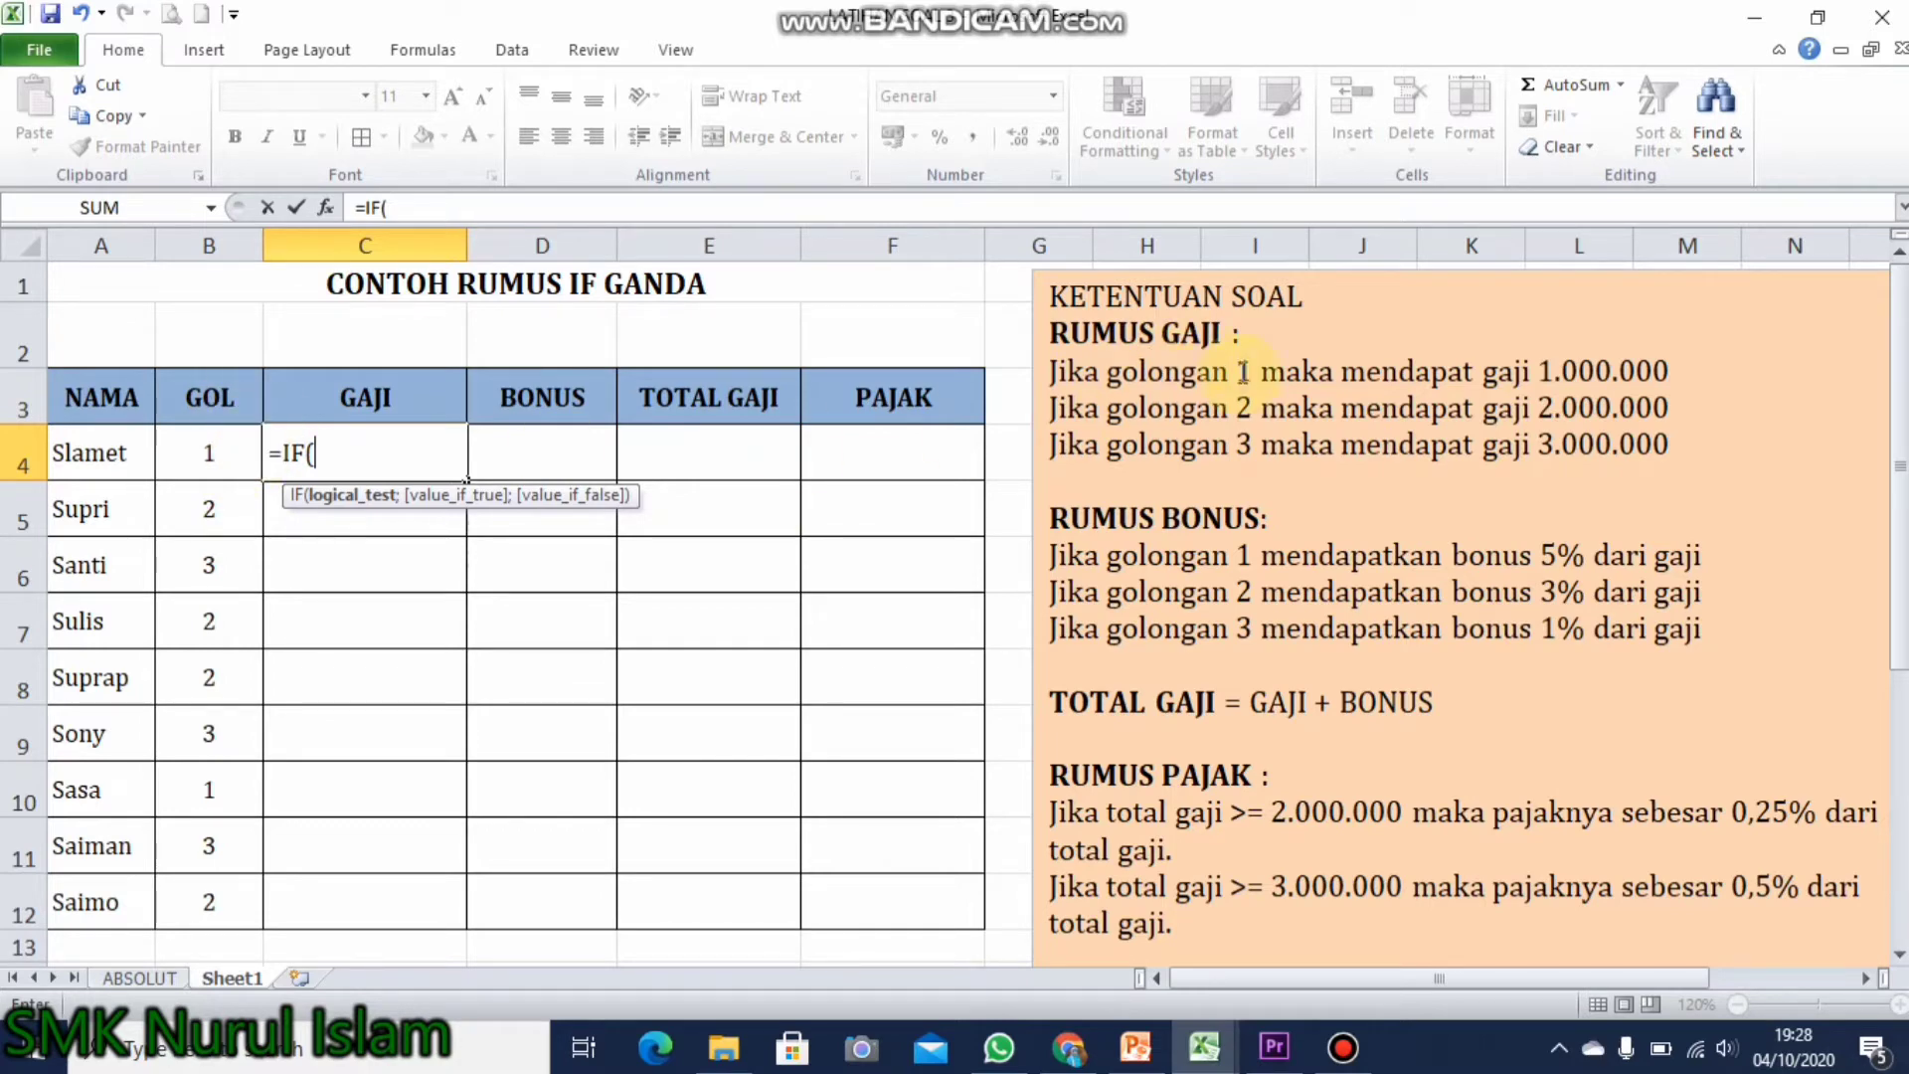
{"action": "left_click", "coordinate": [214, 449]}
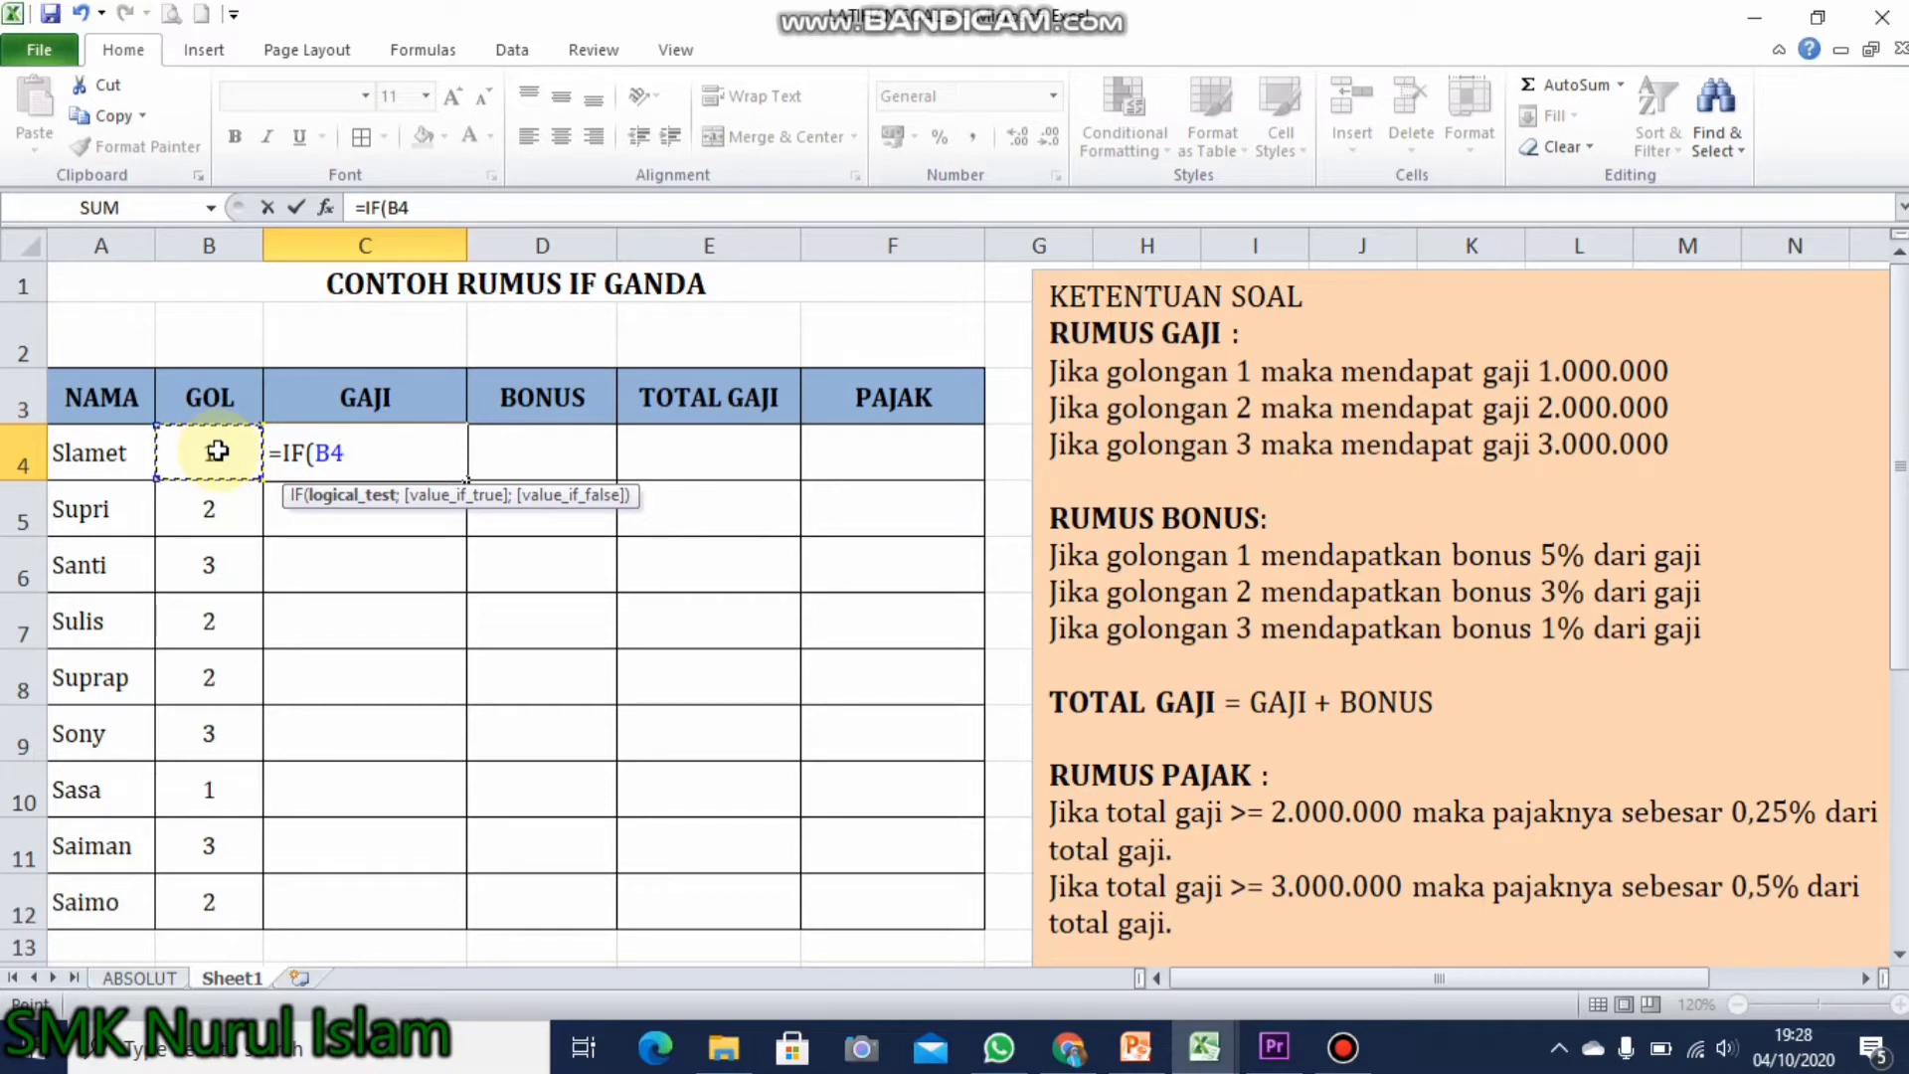
{"action": "type", "text": "=1"}
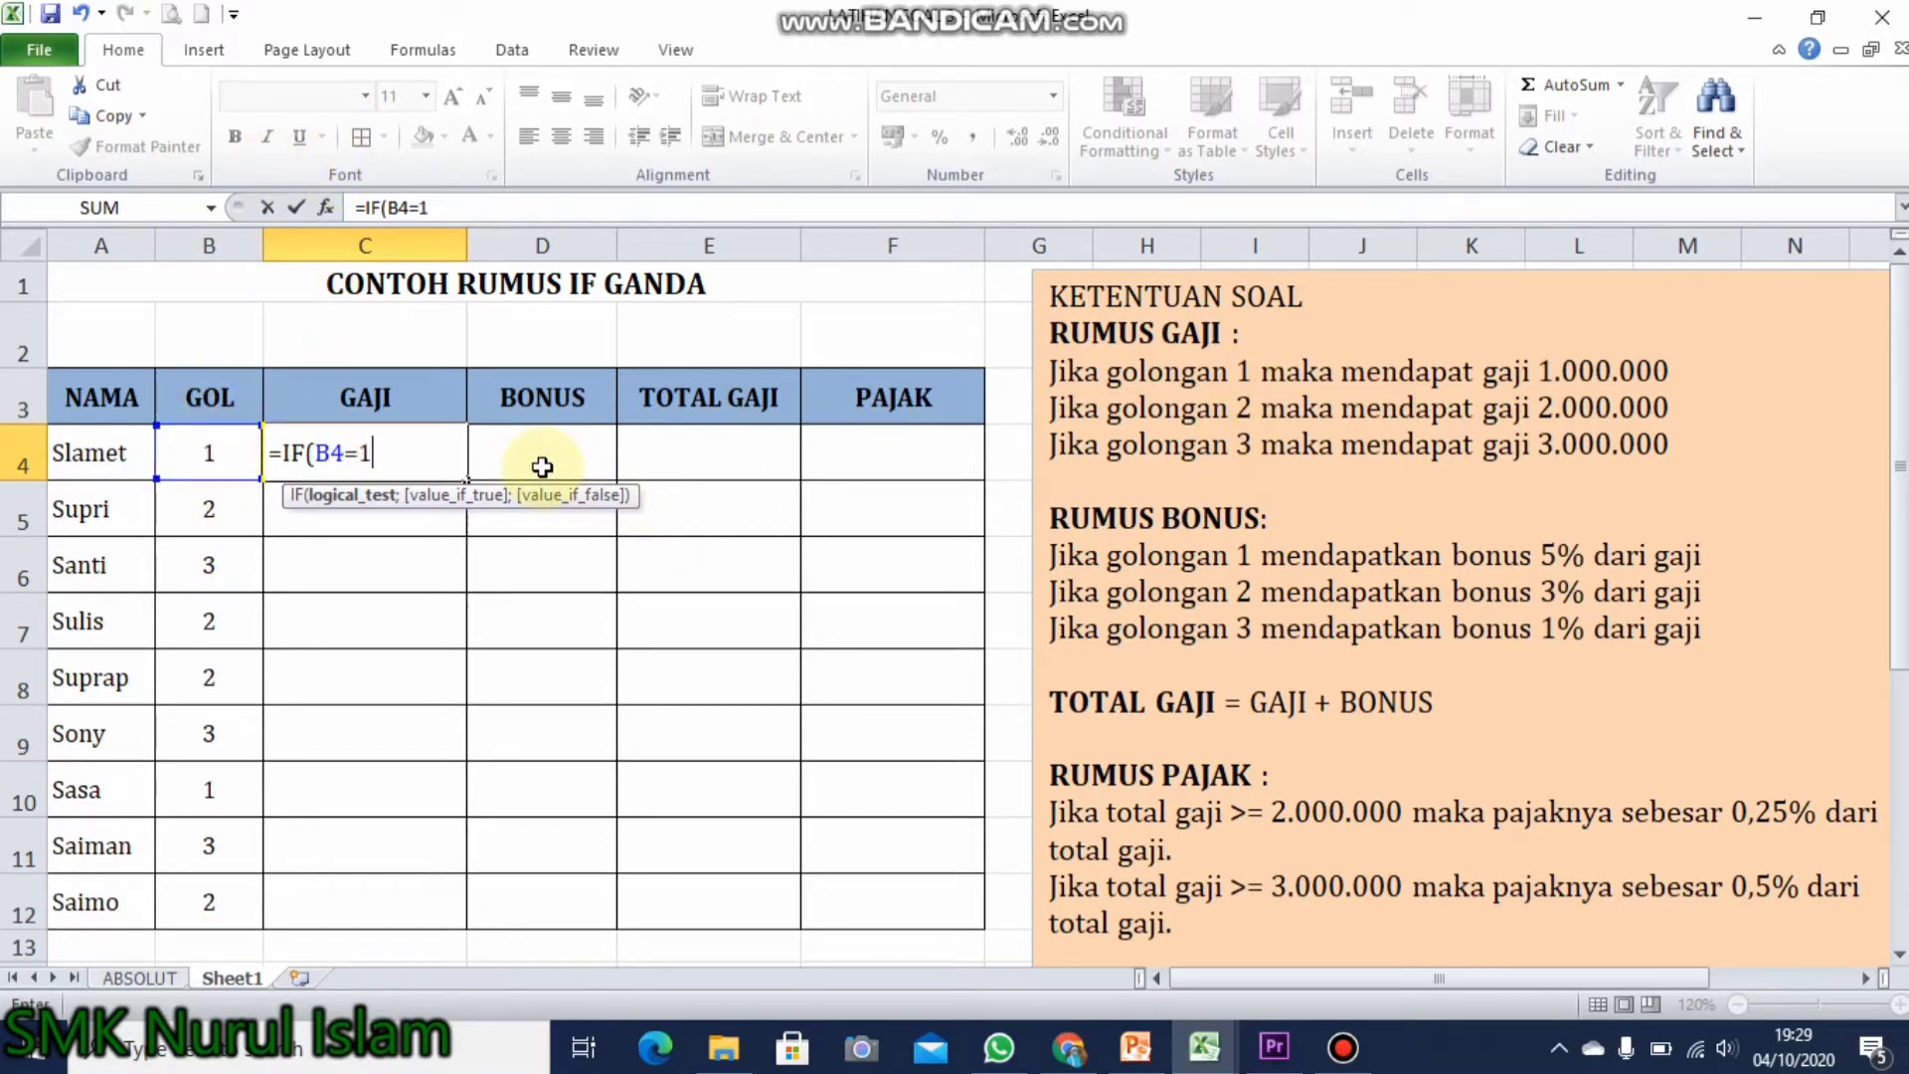
{"action": "type", "text": ";"}
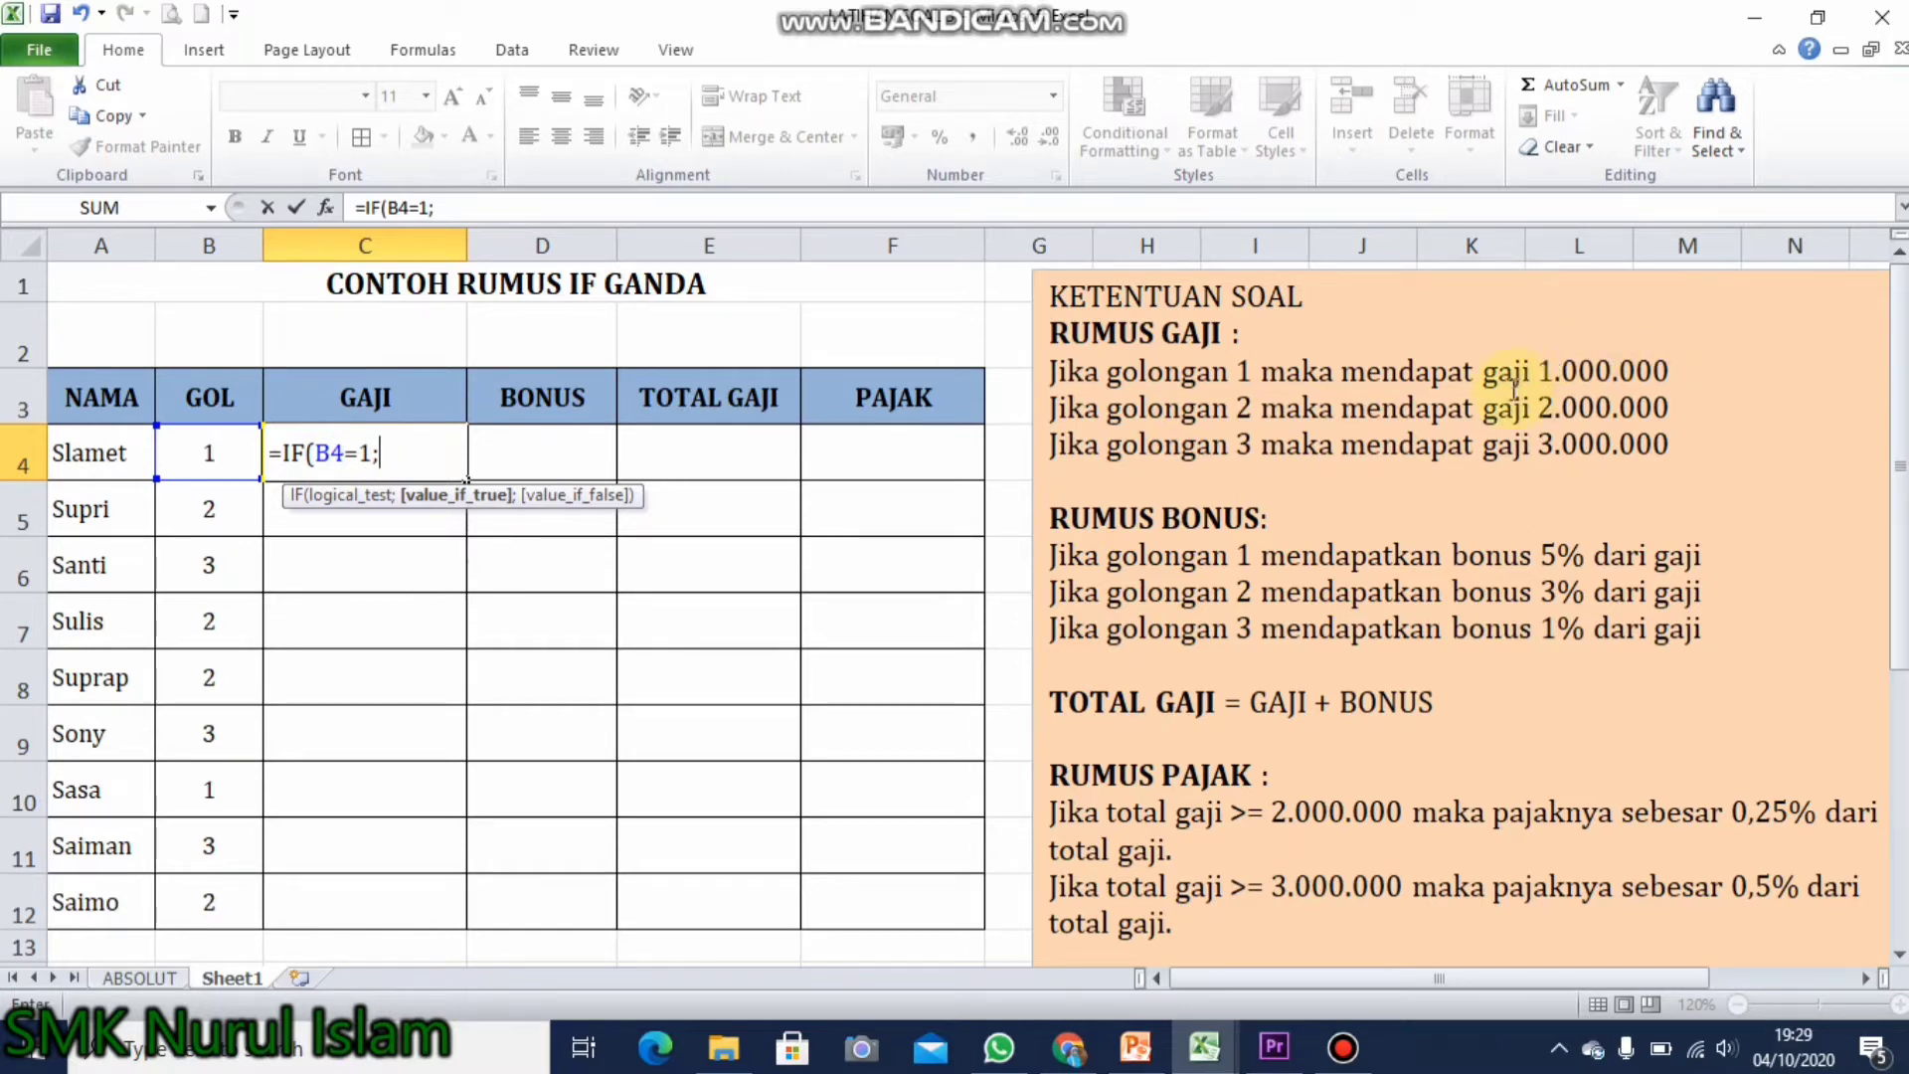
{"action": "type", "text": "1000000"}
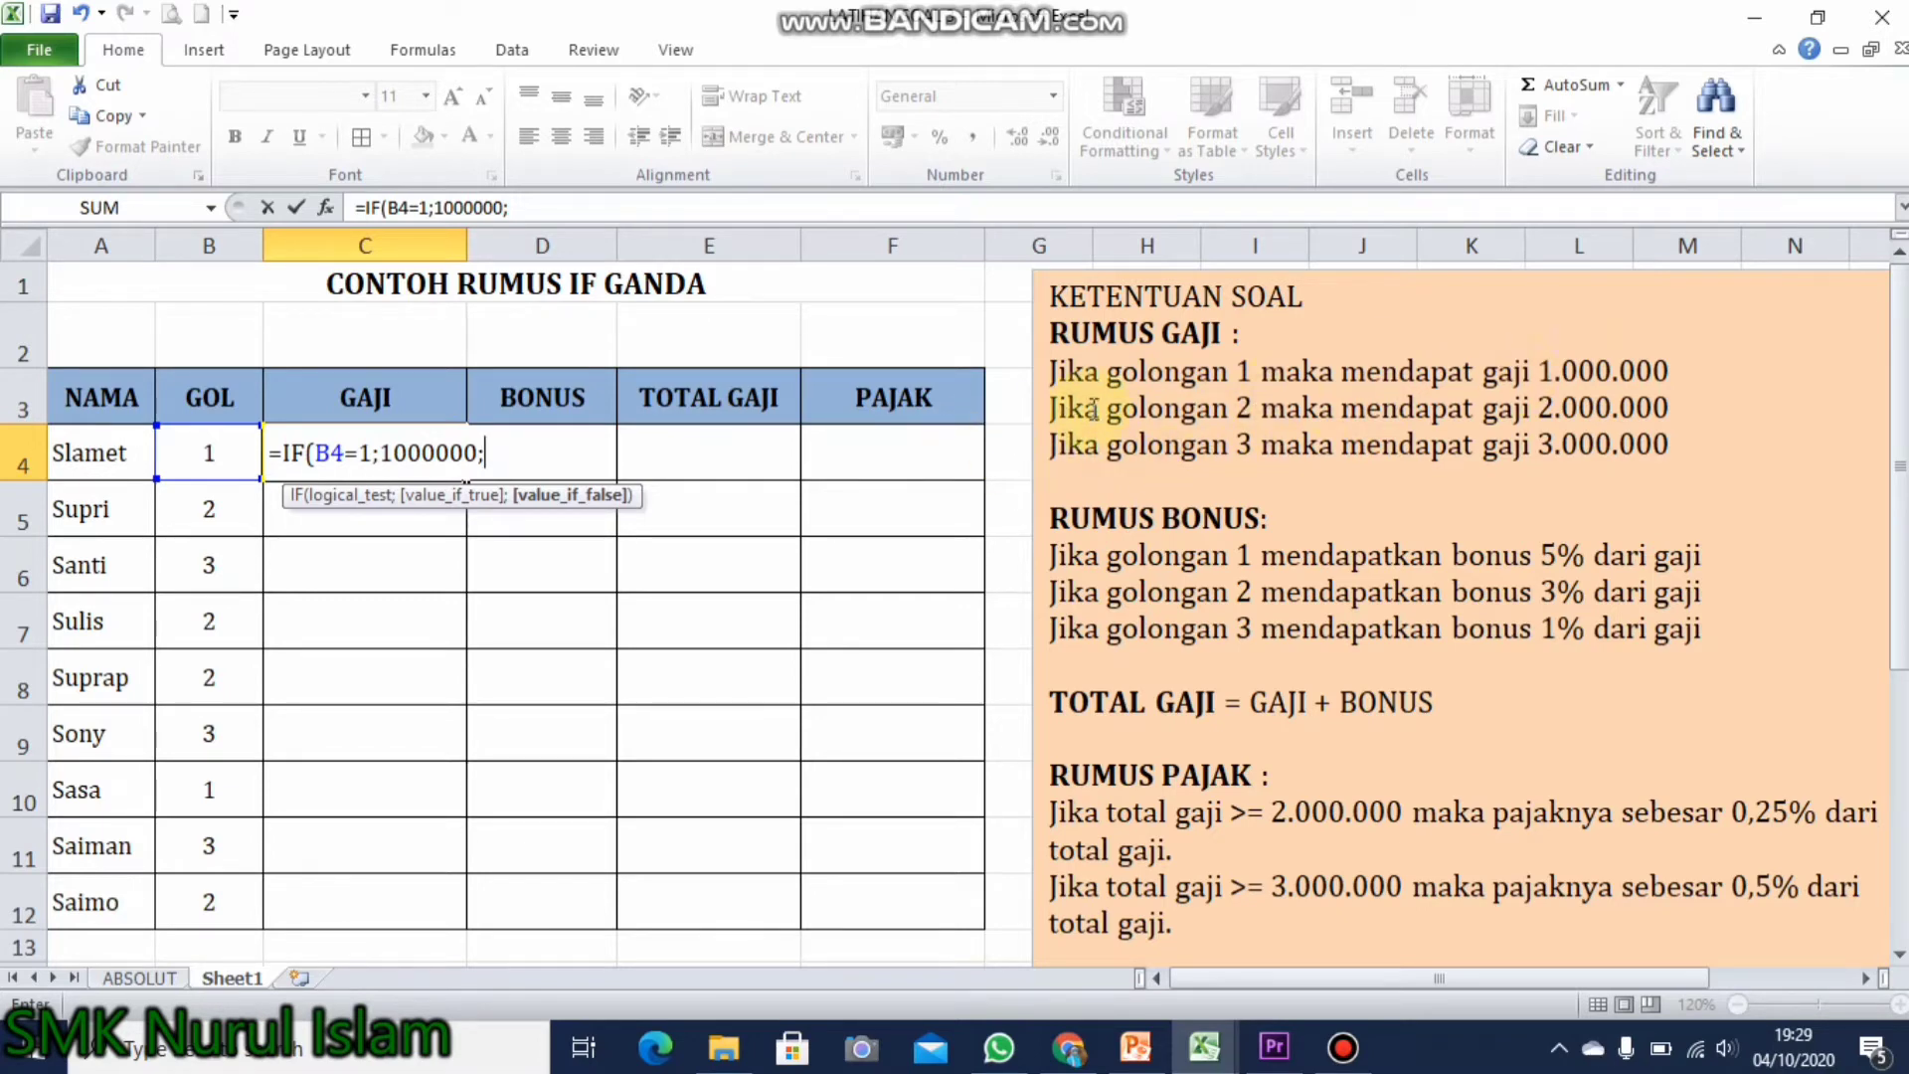
Complete C4 as =IF(B4=1;1000000;IF(B4=2;2000000;3000000)) and commit it.
{"action": "type", "text": "IF"}
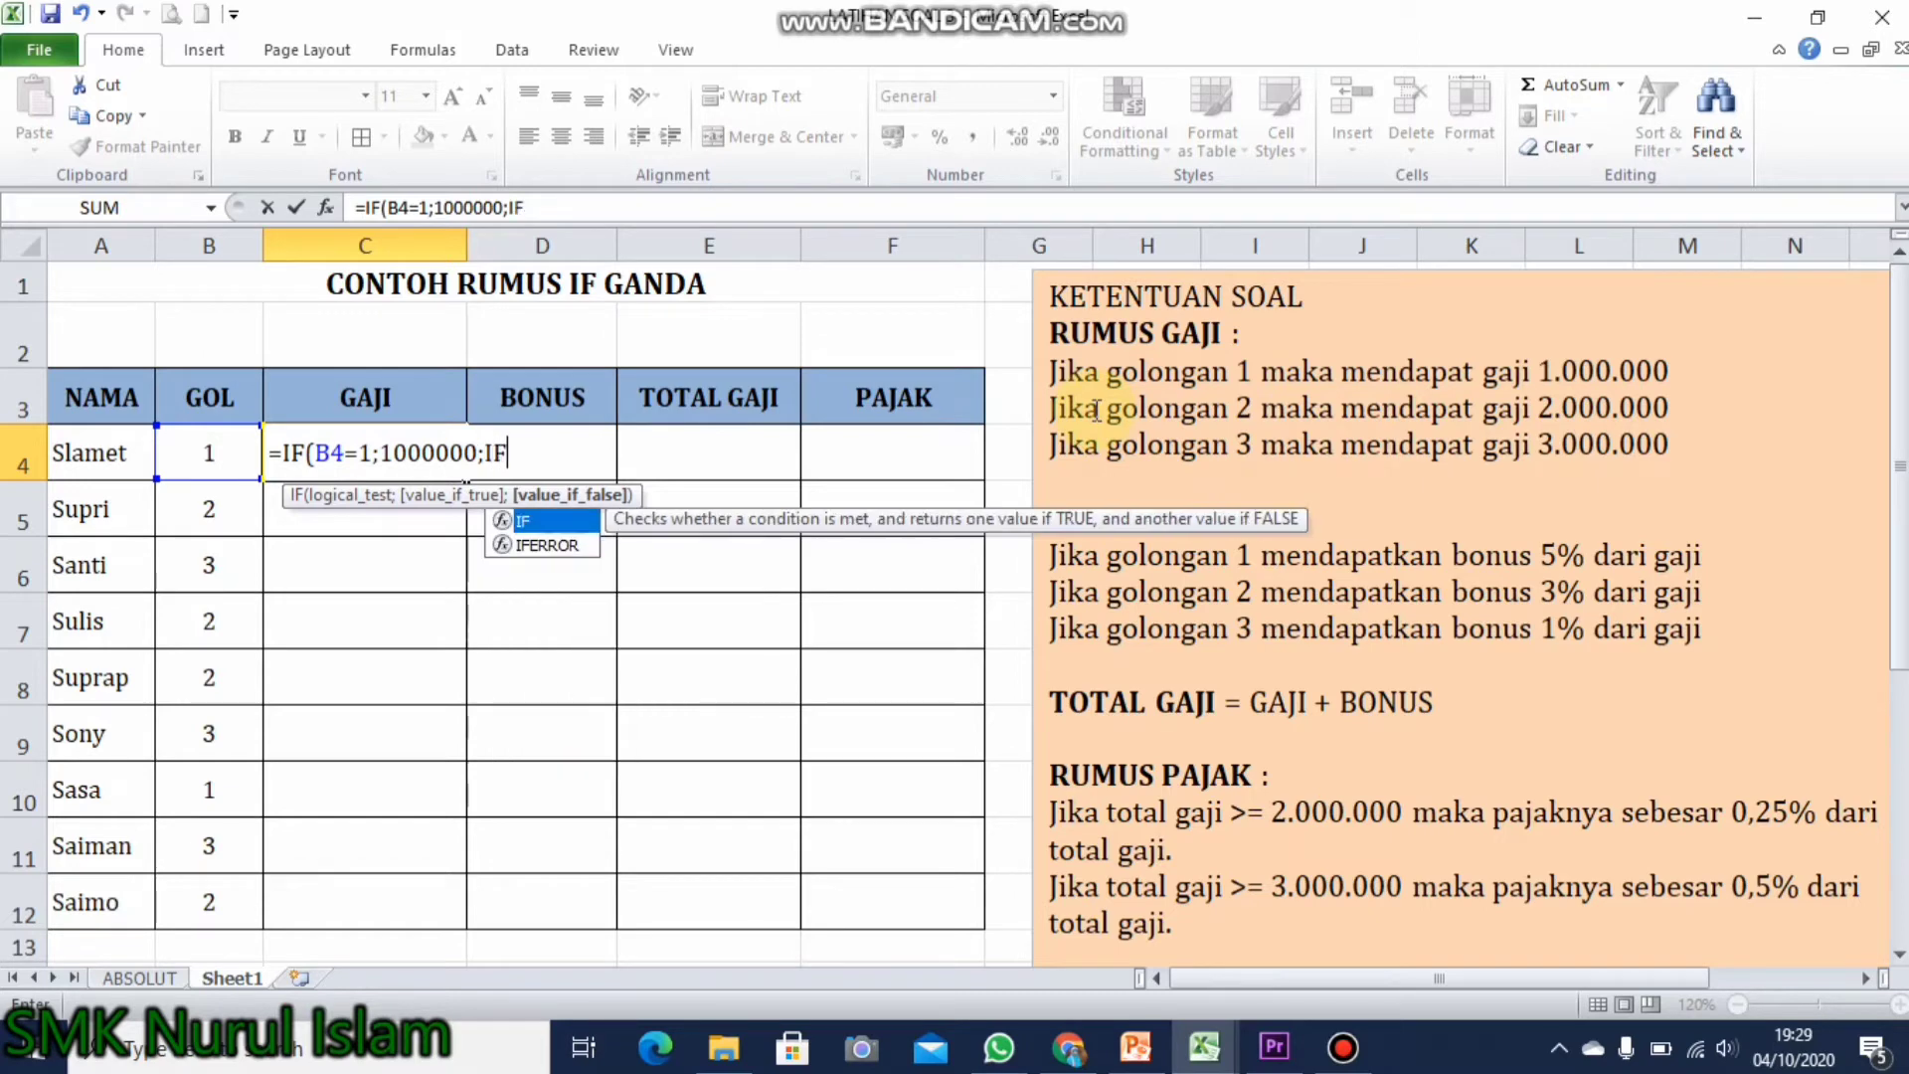
{"action": "type", "text": "("}
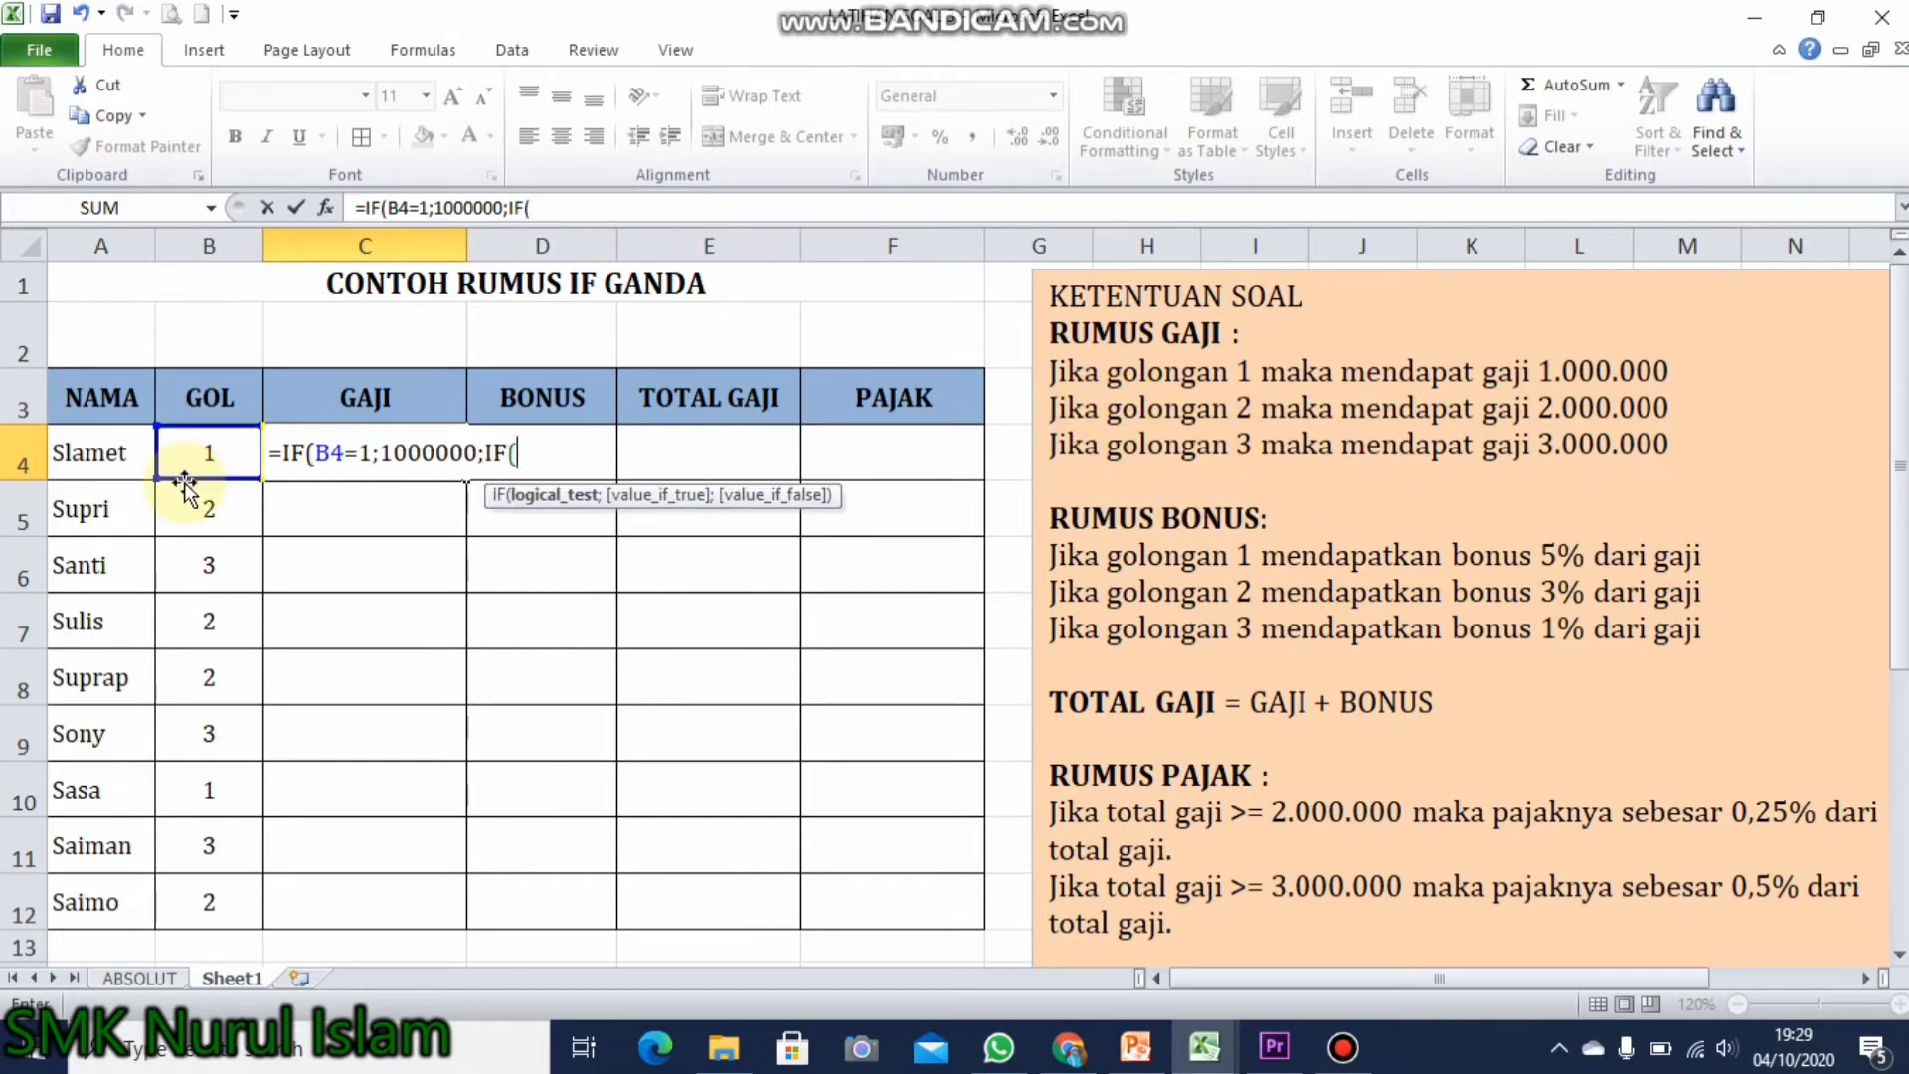
{"action": "left_click", "coordinate": [193, 455]}
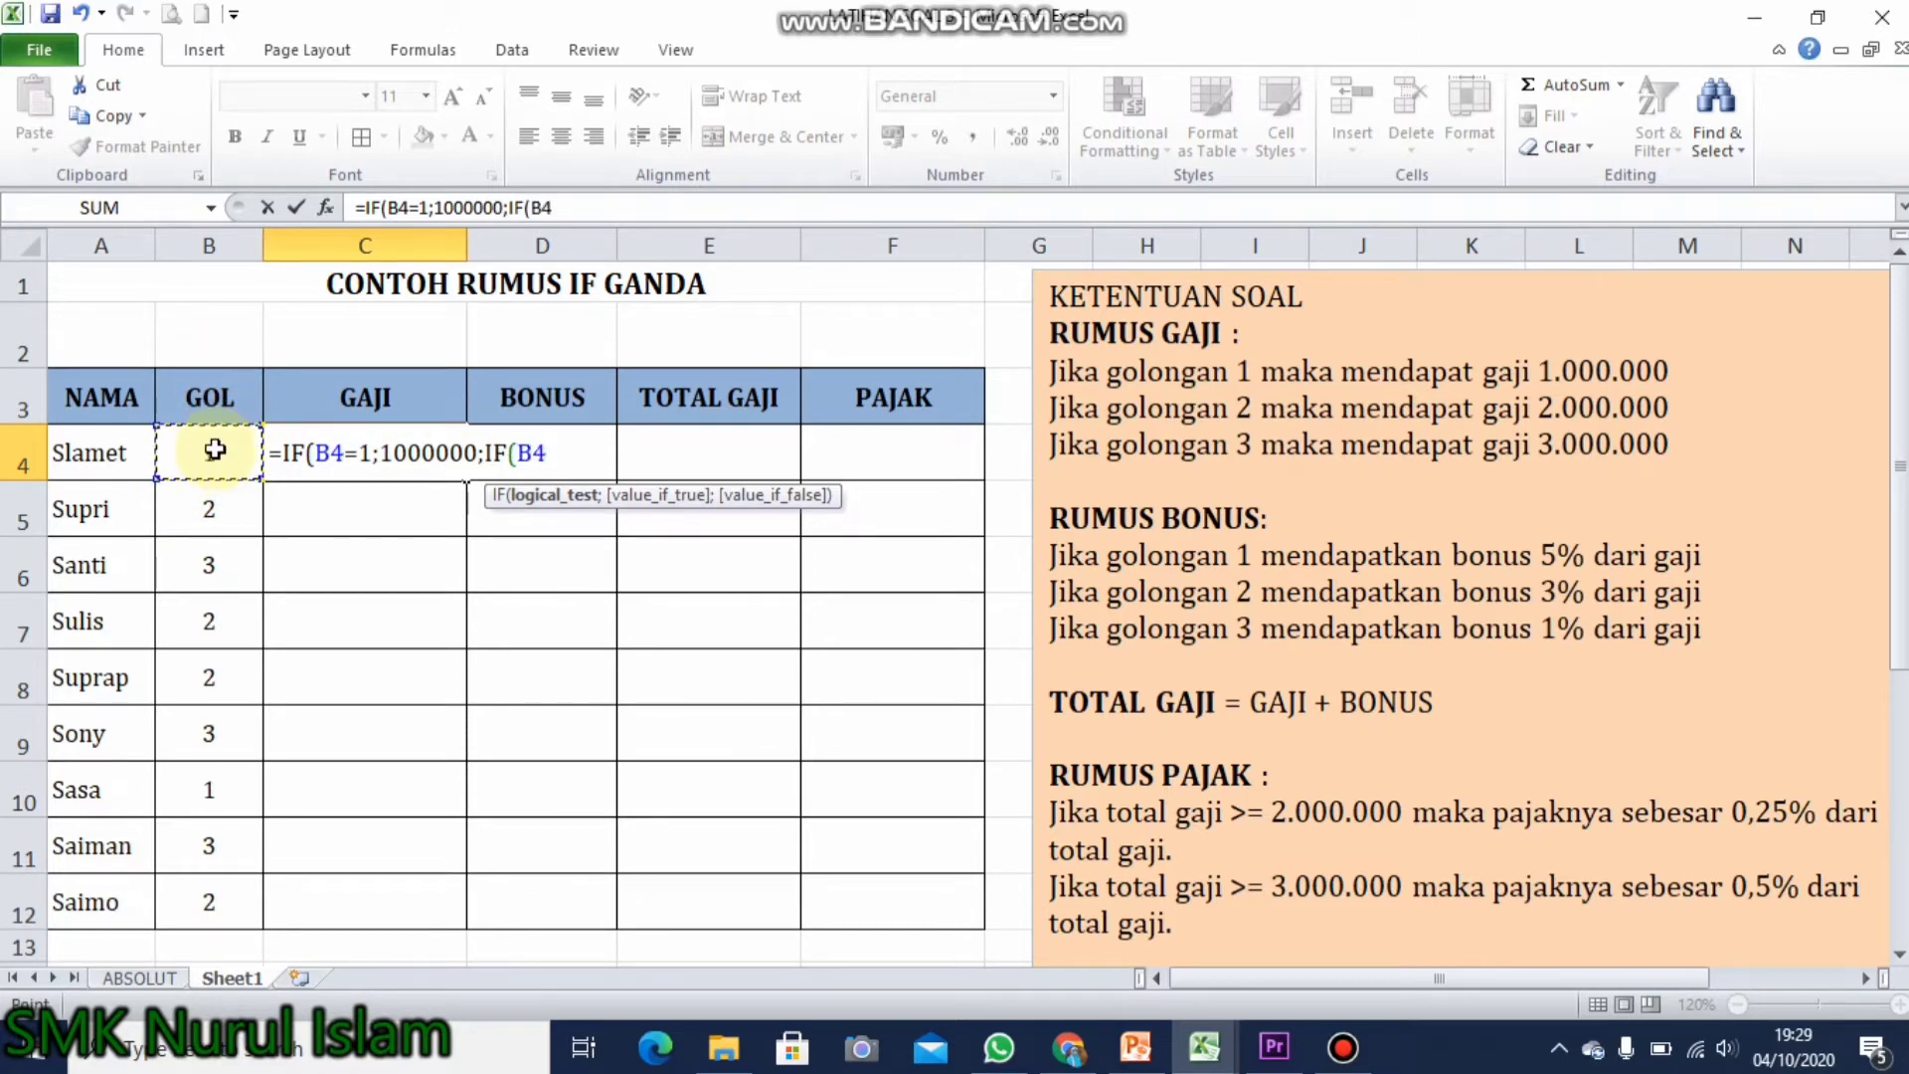
{"action": "type", "text": "=1"}
{"action": "type", "text": ";2"}
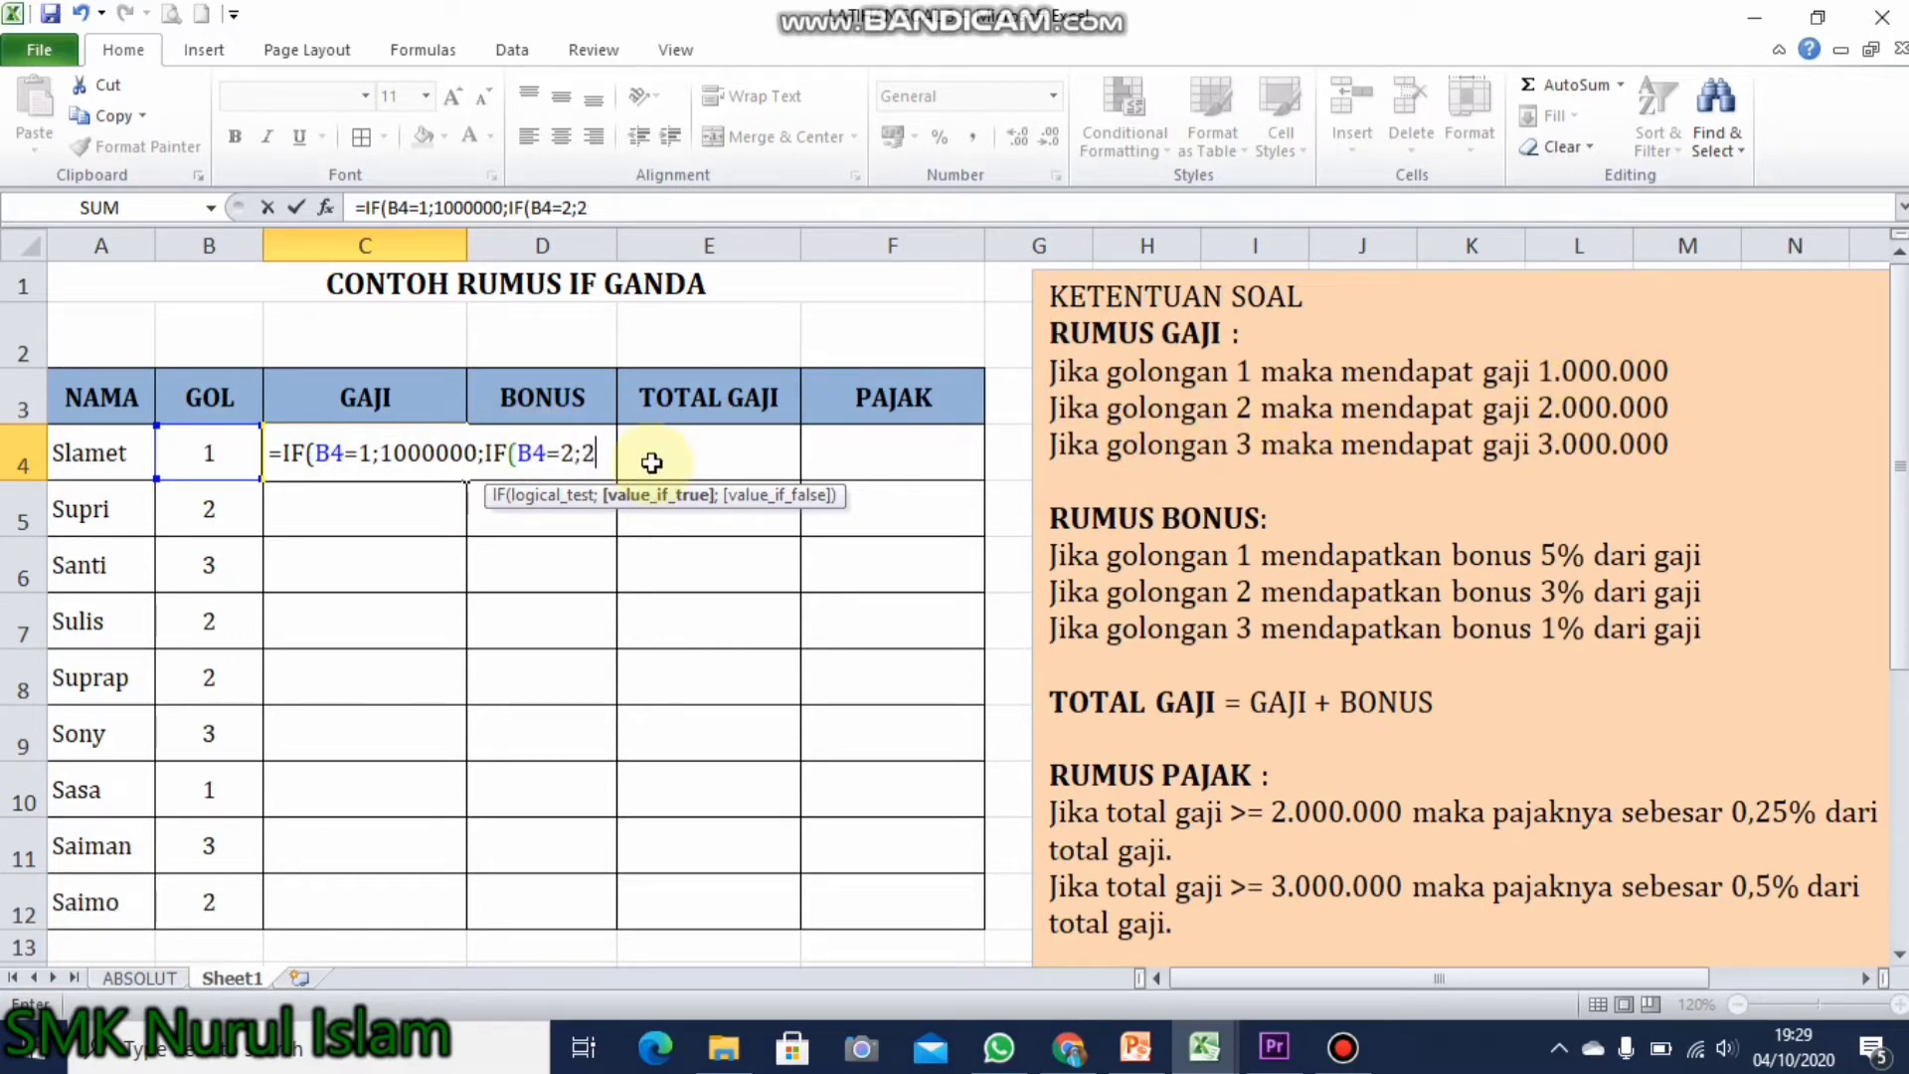
{"action": "type", "text": "00000"}
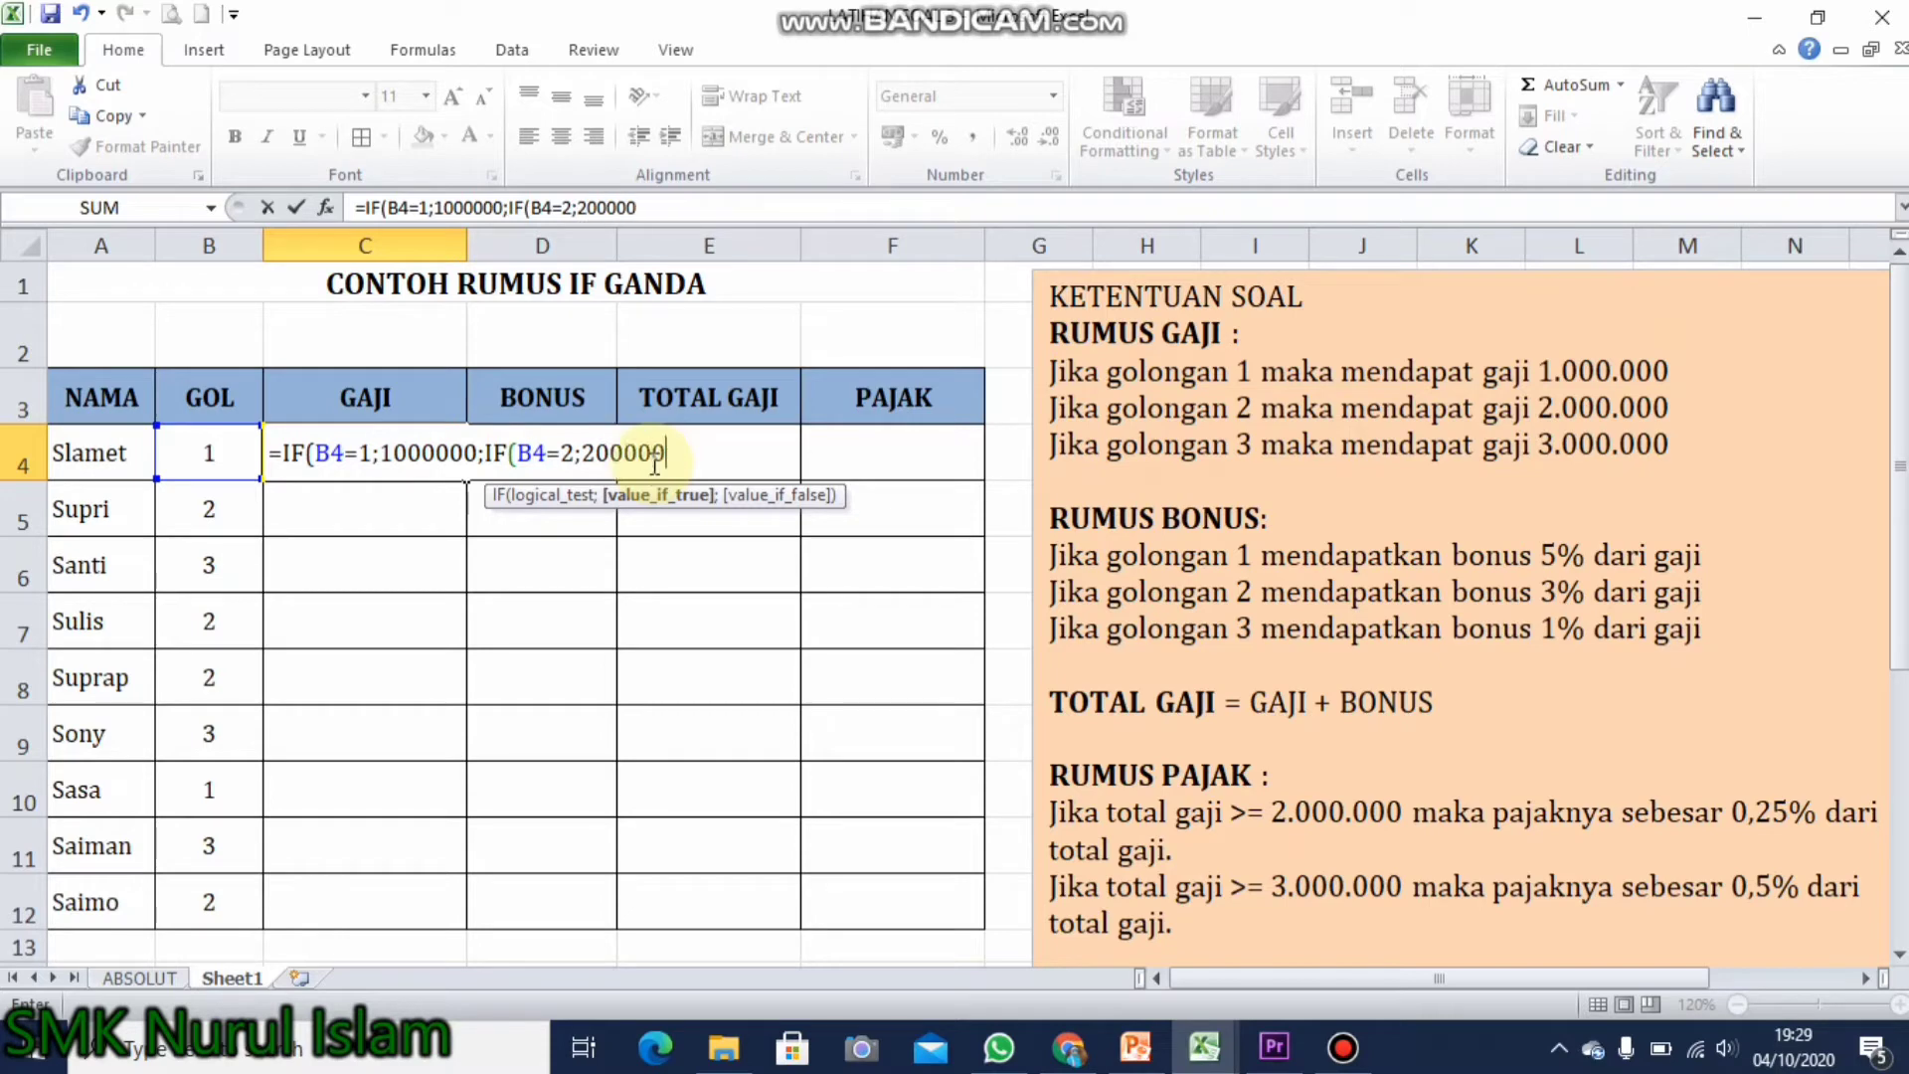
{"action": "type", "text": "0;"}
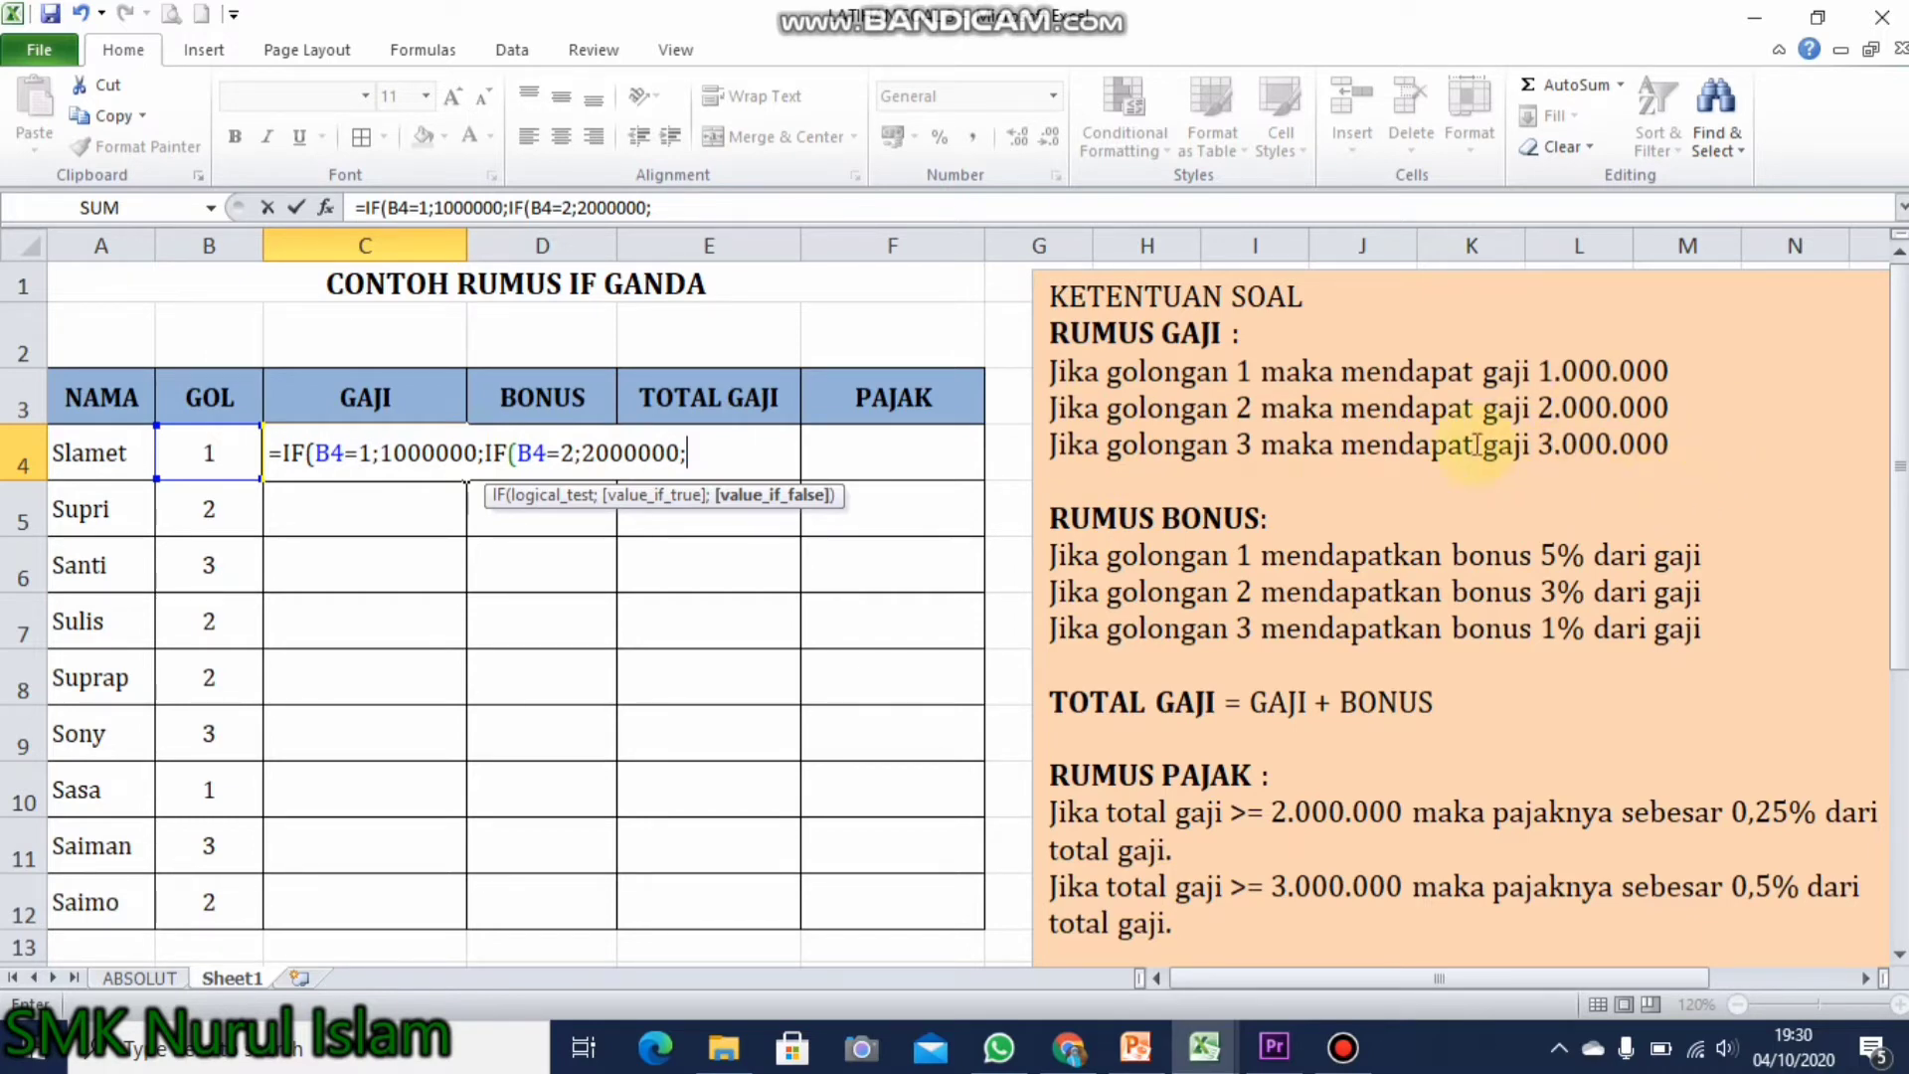
{"action": "type", "text": "3000000"}
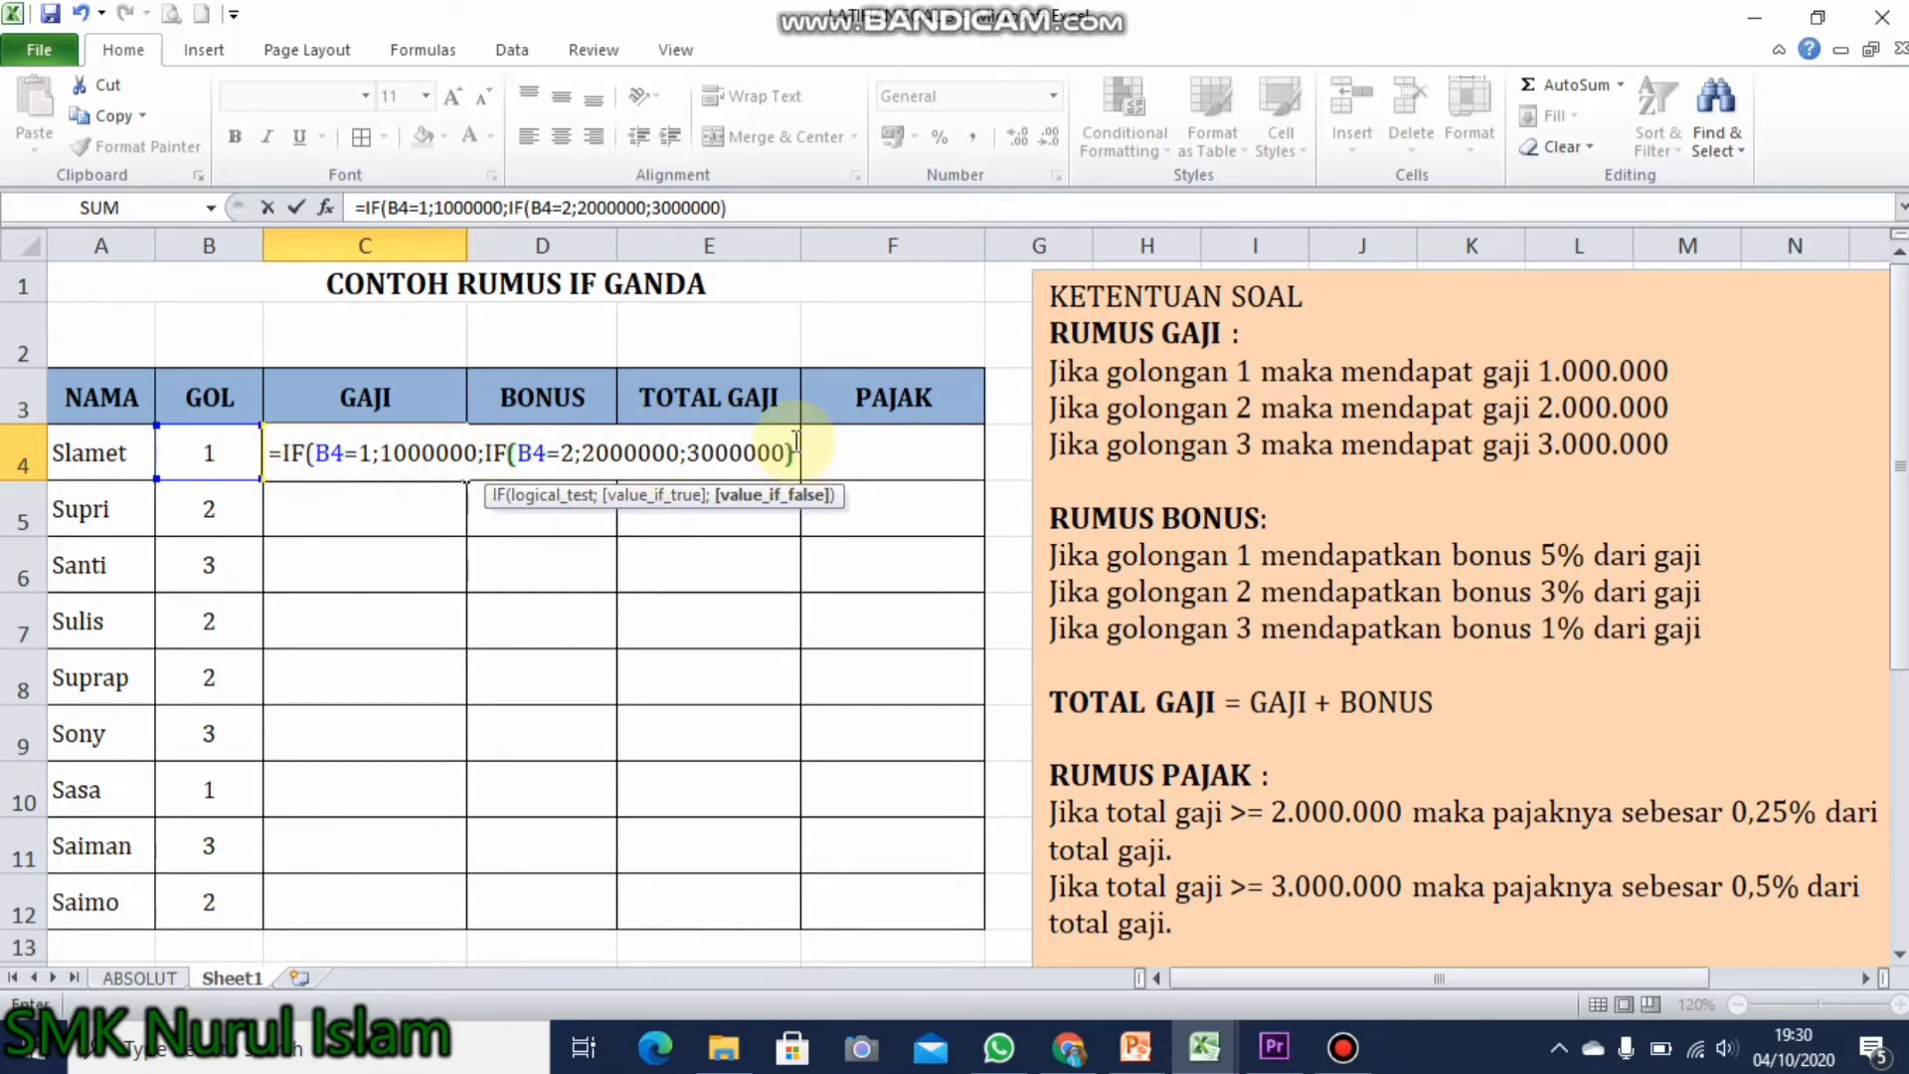
{"action": "type", "text": ")"}
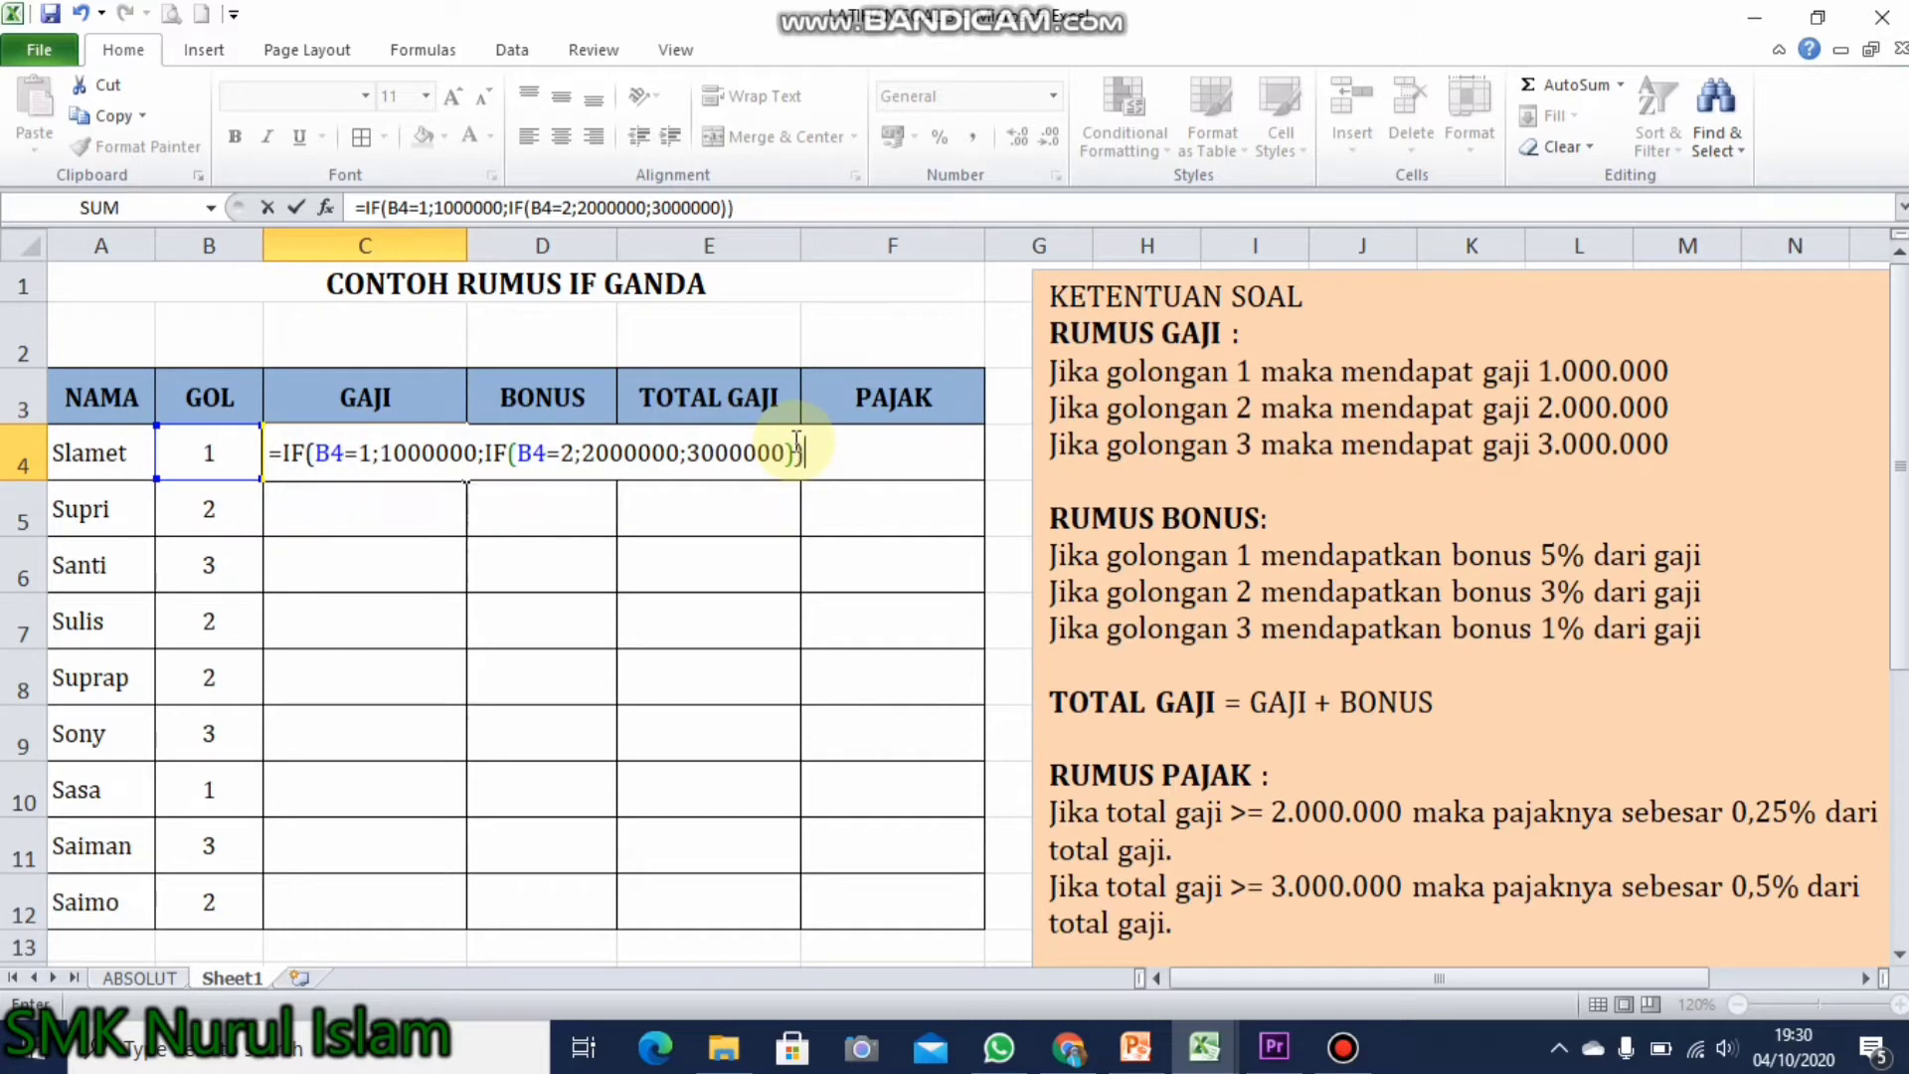
{"action": "key", "text": "Return"}
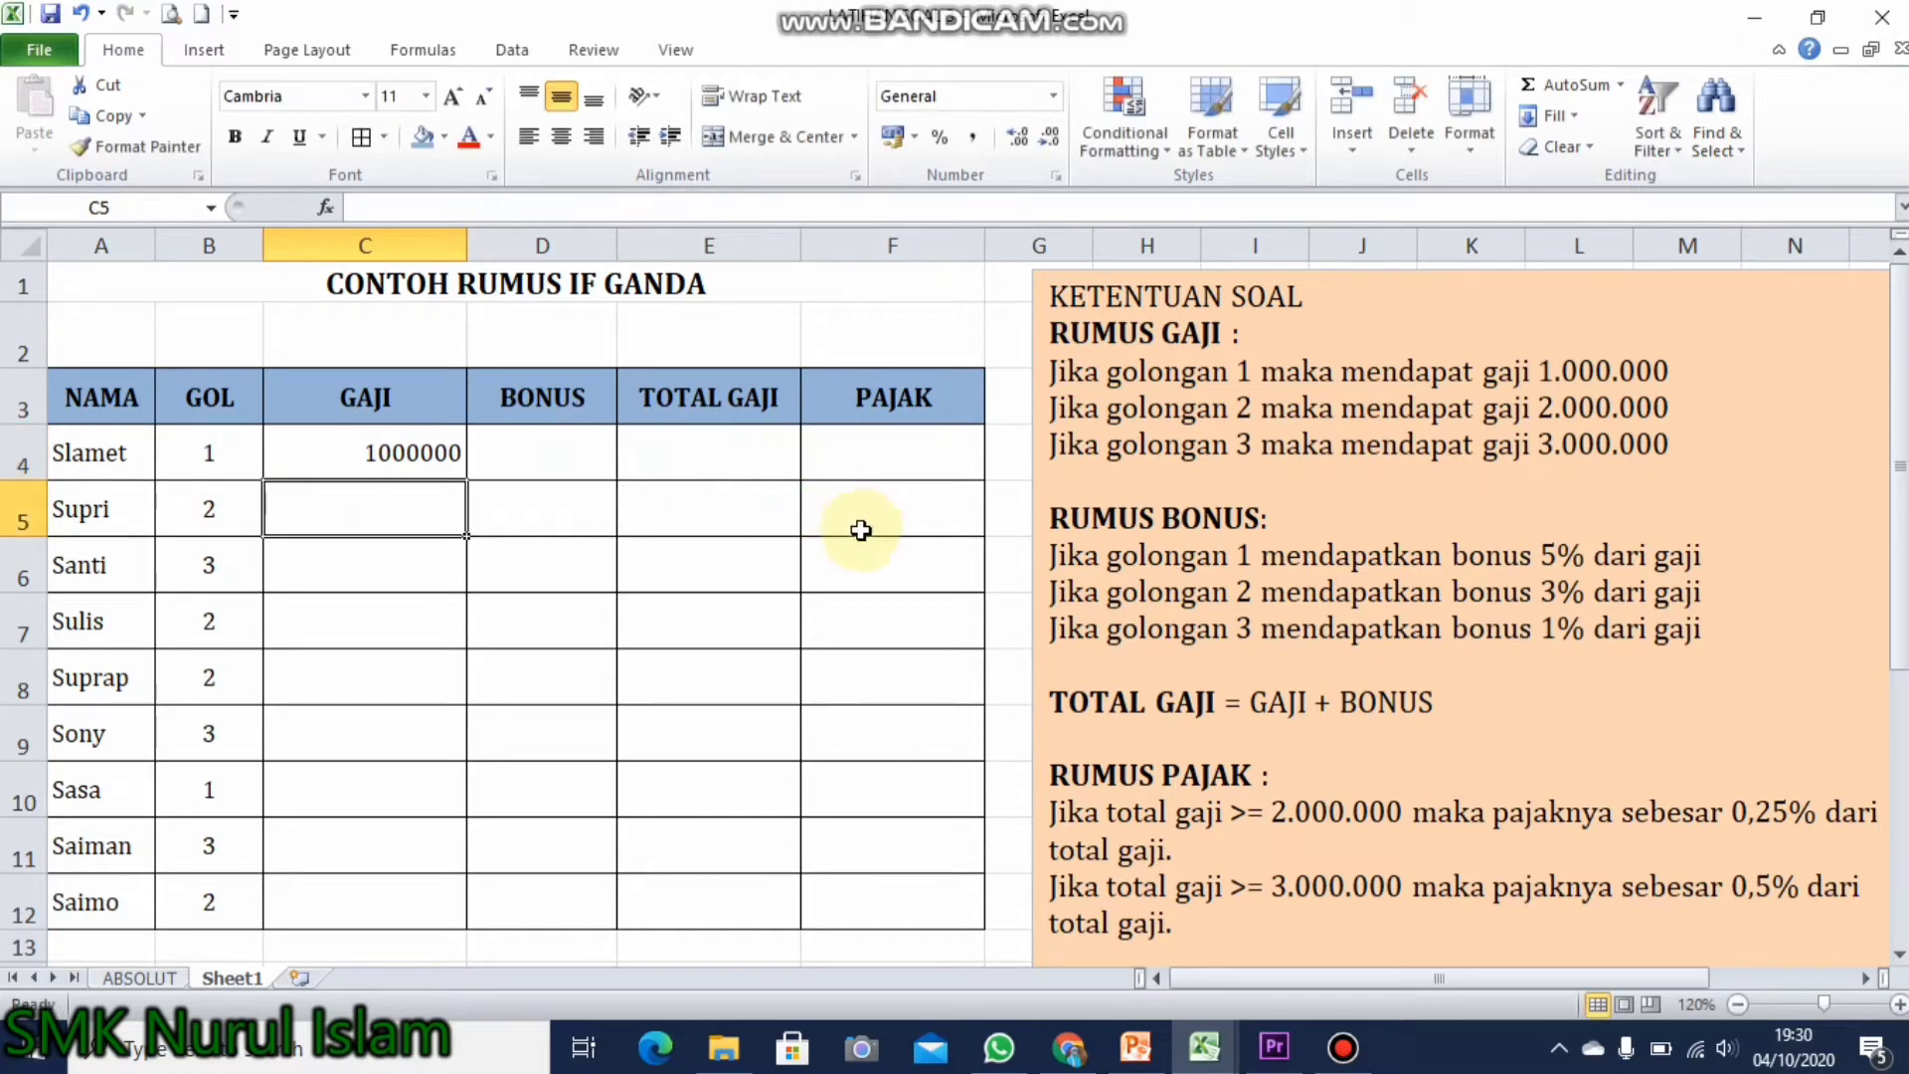
Copy the nested IF salary formula from C4 down to C12.
{"action": "left_click", "coordinate": [393, 449]}
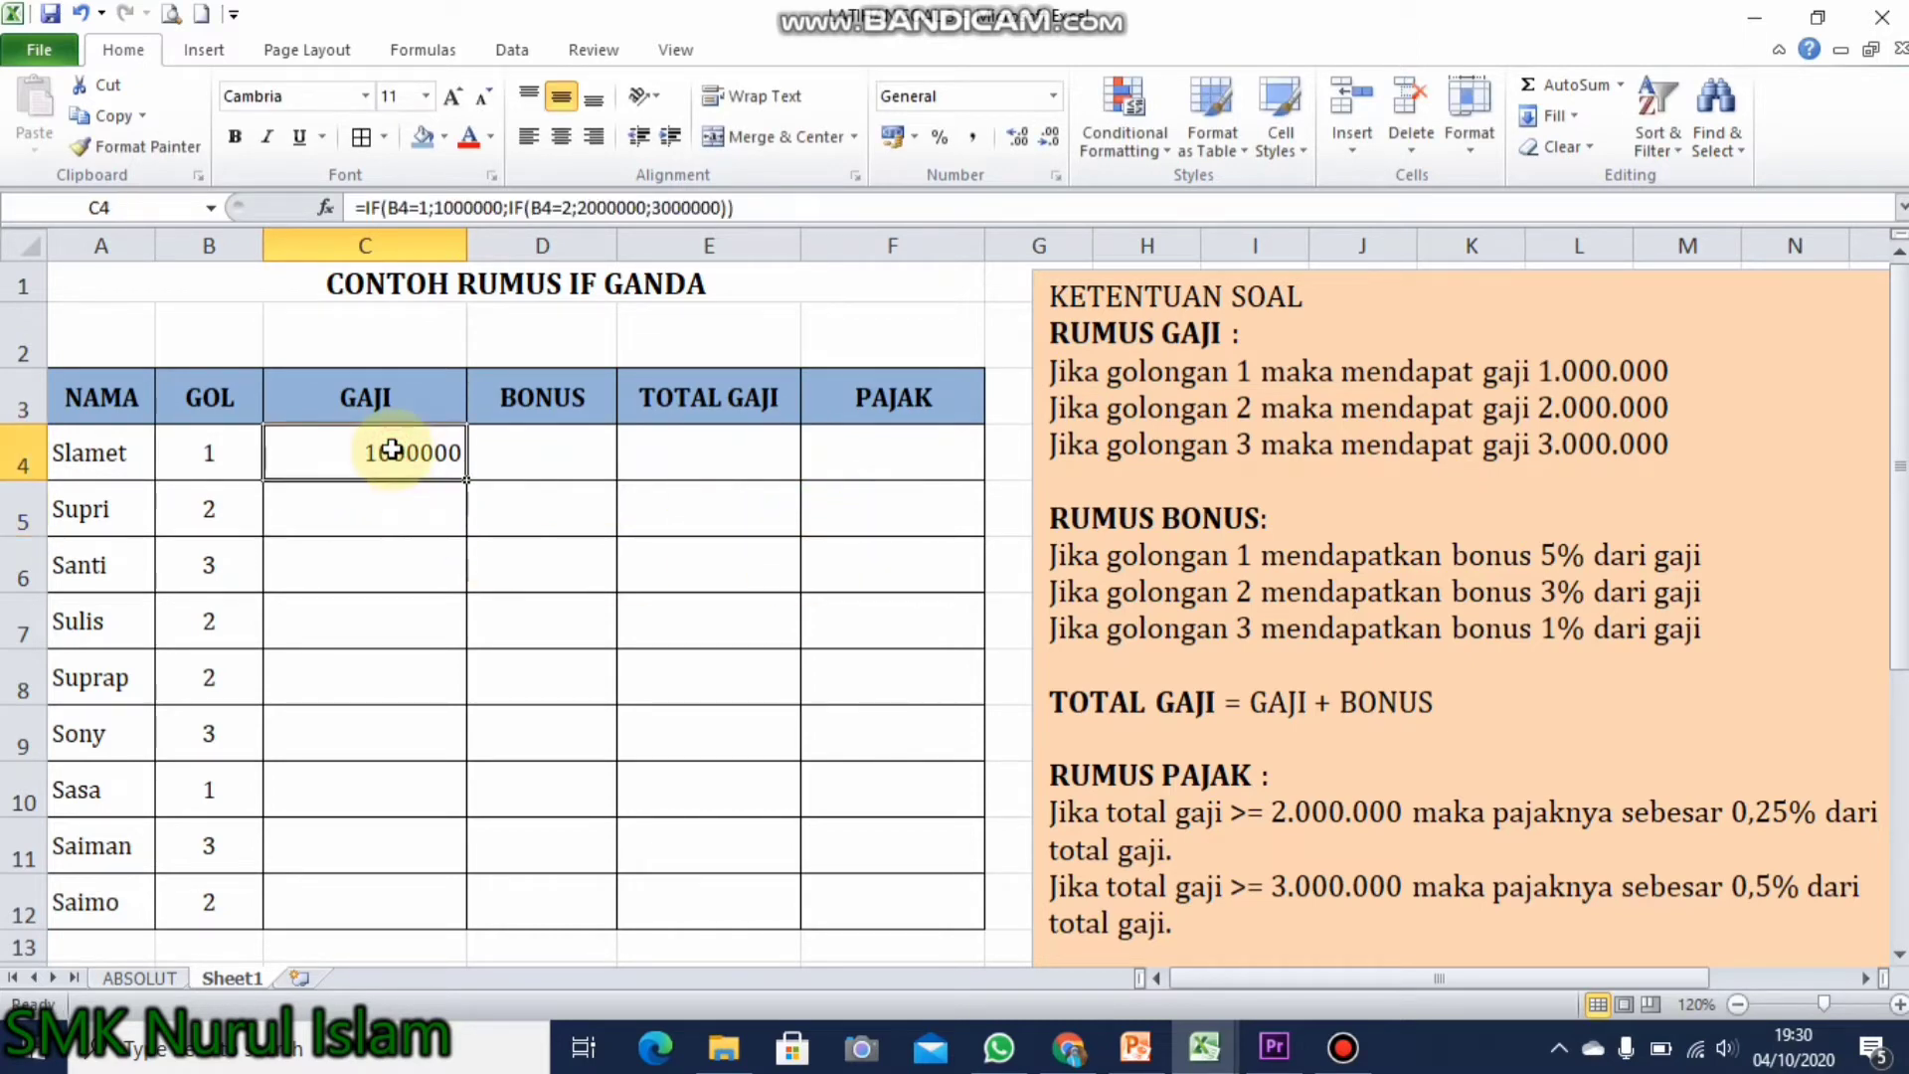
{"action": "left_click", "coordinate": [388, 505]}
{"action": "left_click", "coordinate": [412, 568]}
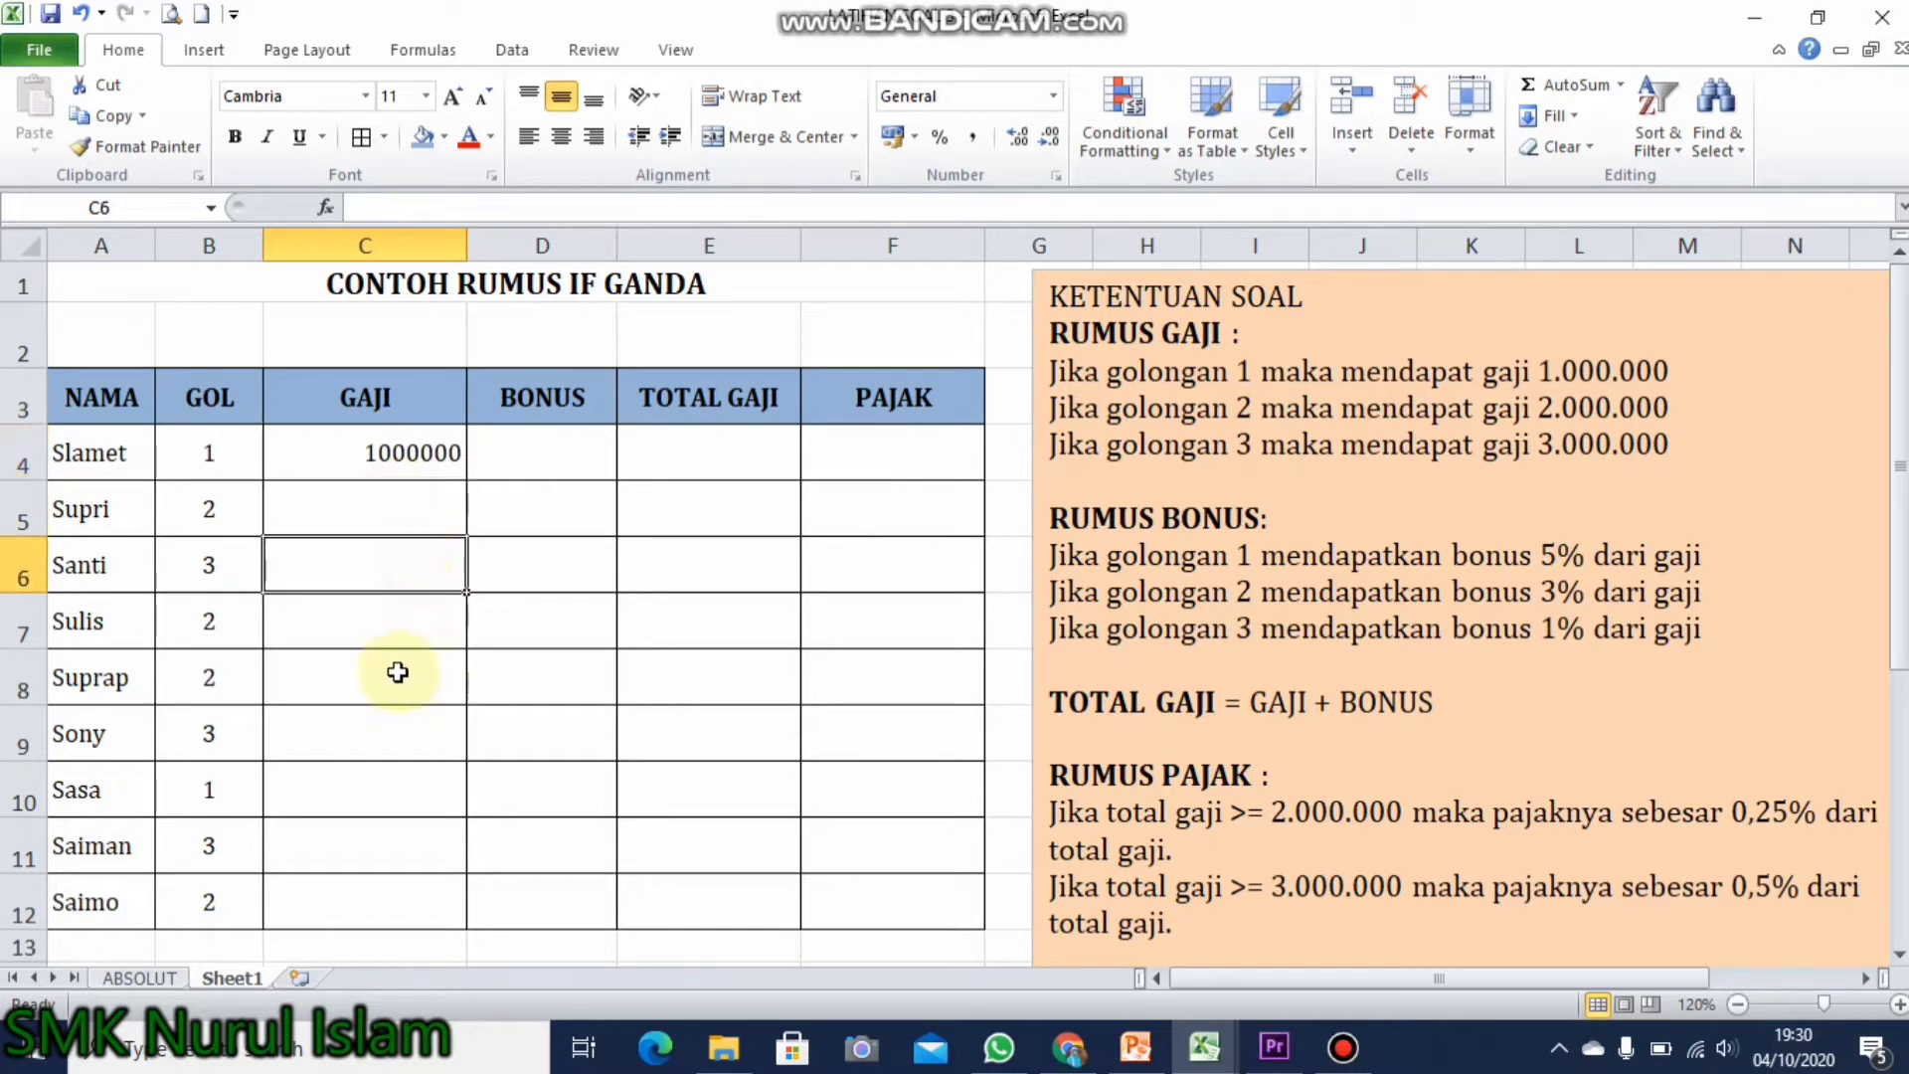
{"action": "left_click", "coordinate": [386, 786]}
{"action": "left_click", "coordinate": [401, 890]}
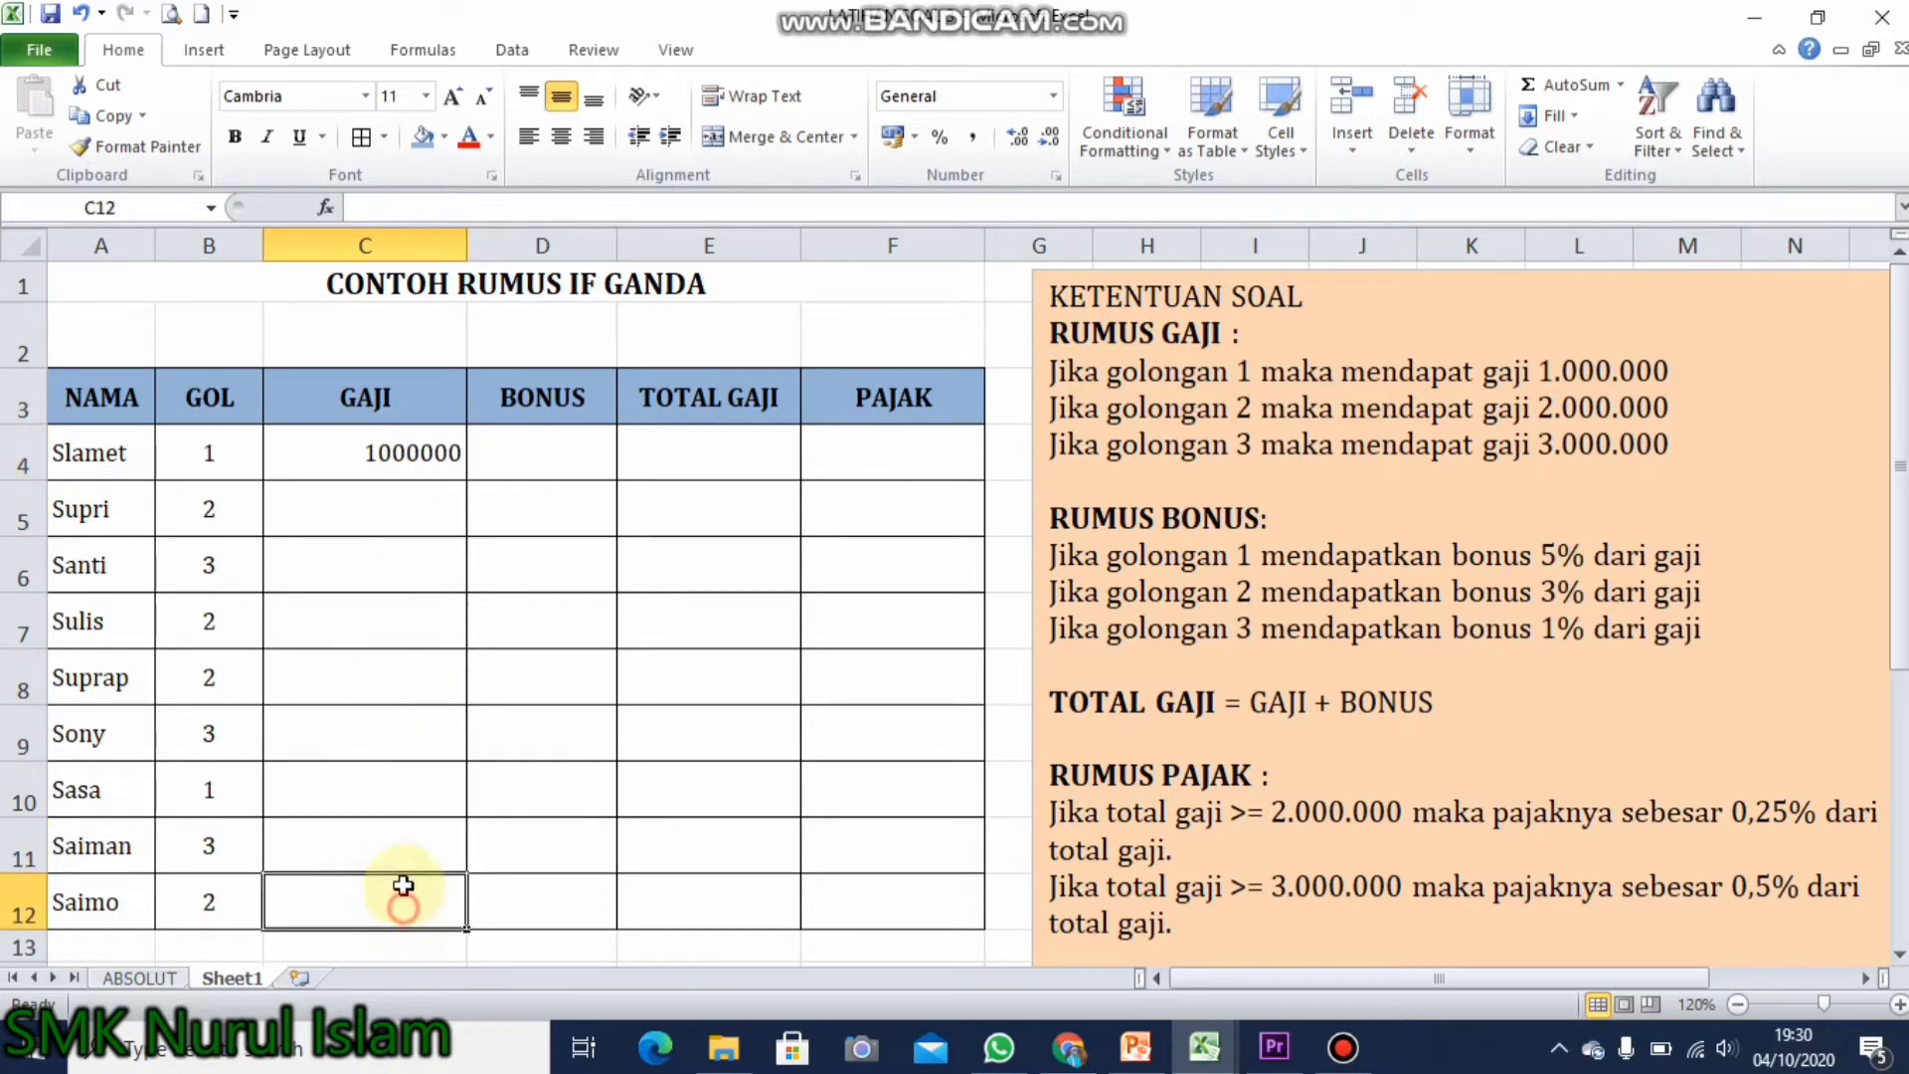
{"action": "left_click", "coordinate": [397, 435]}
{"action": "left_click_drag", "start_coordinate": [466, 487], "coordinate": [379, 913]}
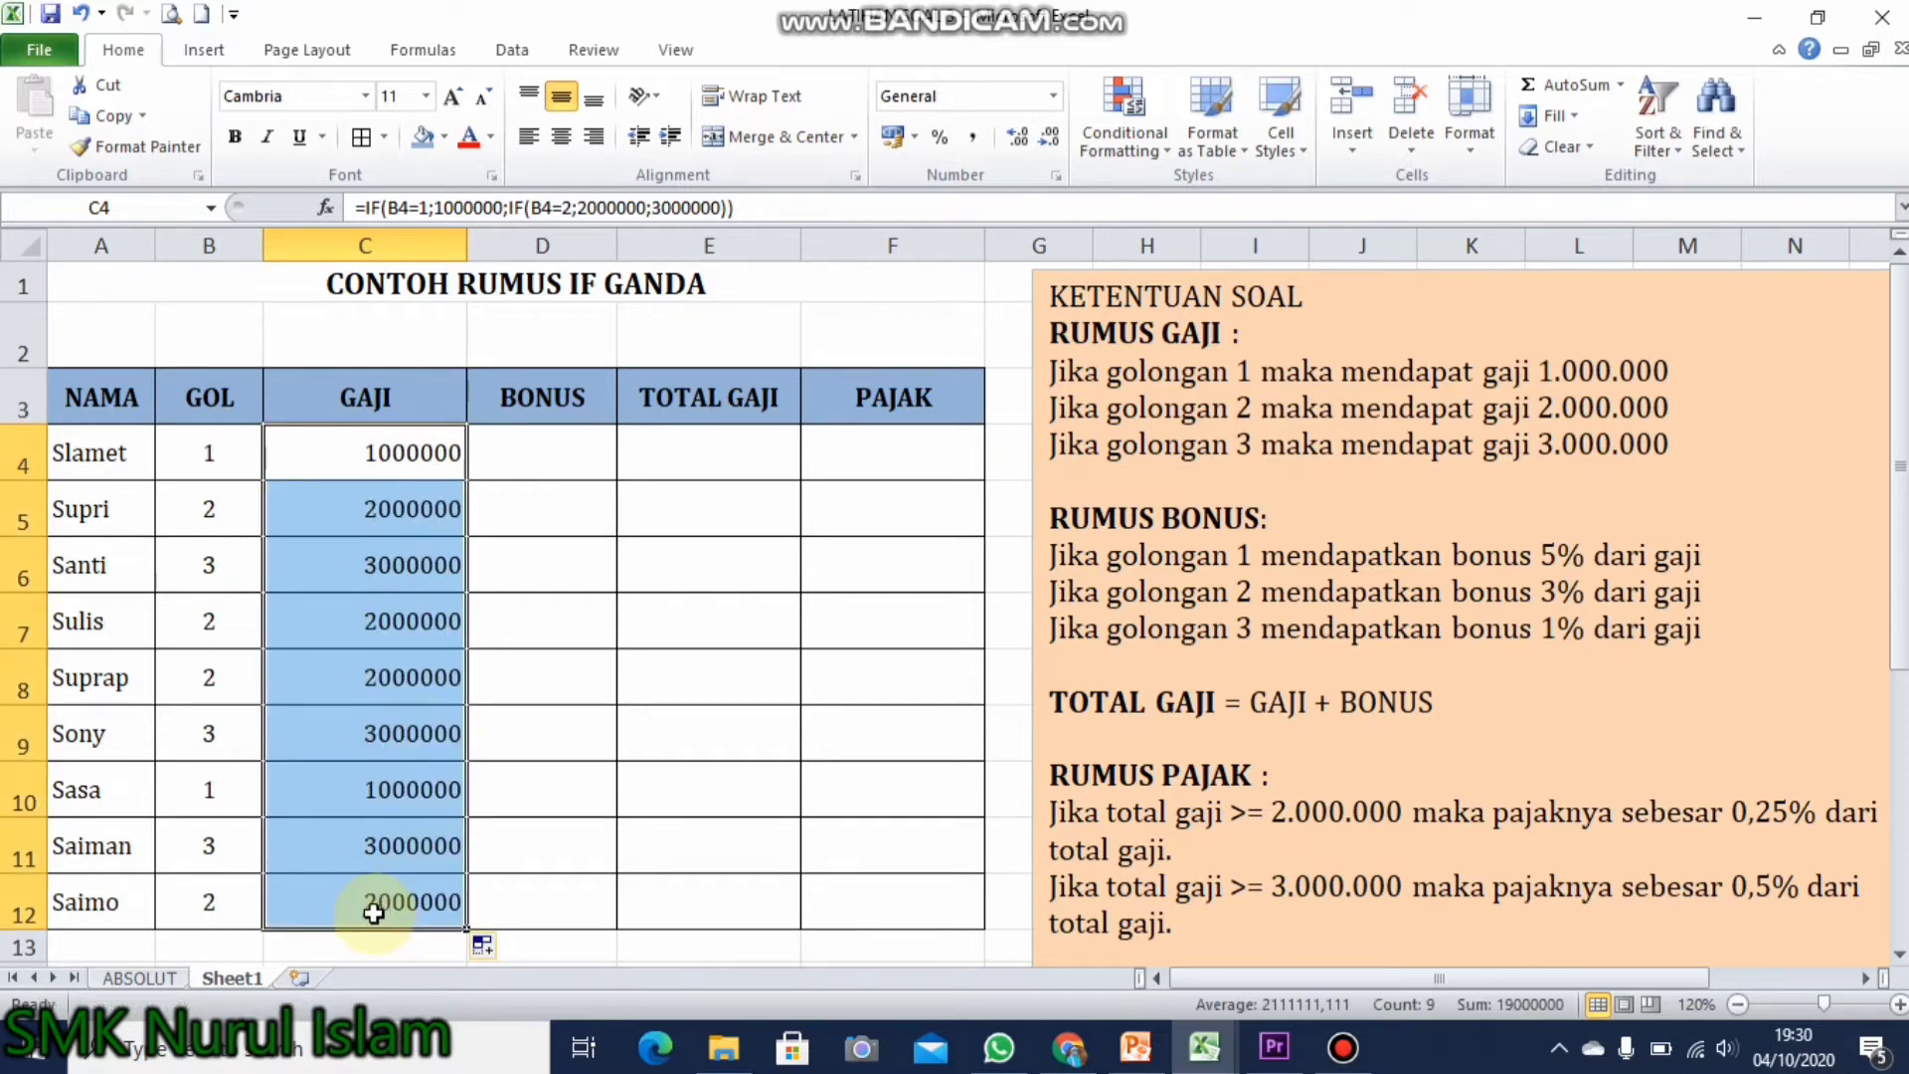
{"action": "left_click", "coordinate": [531, 603]}
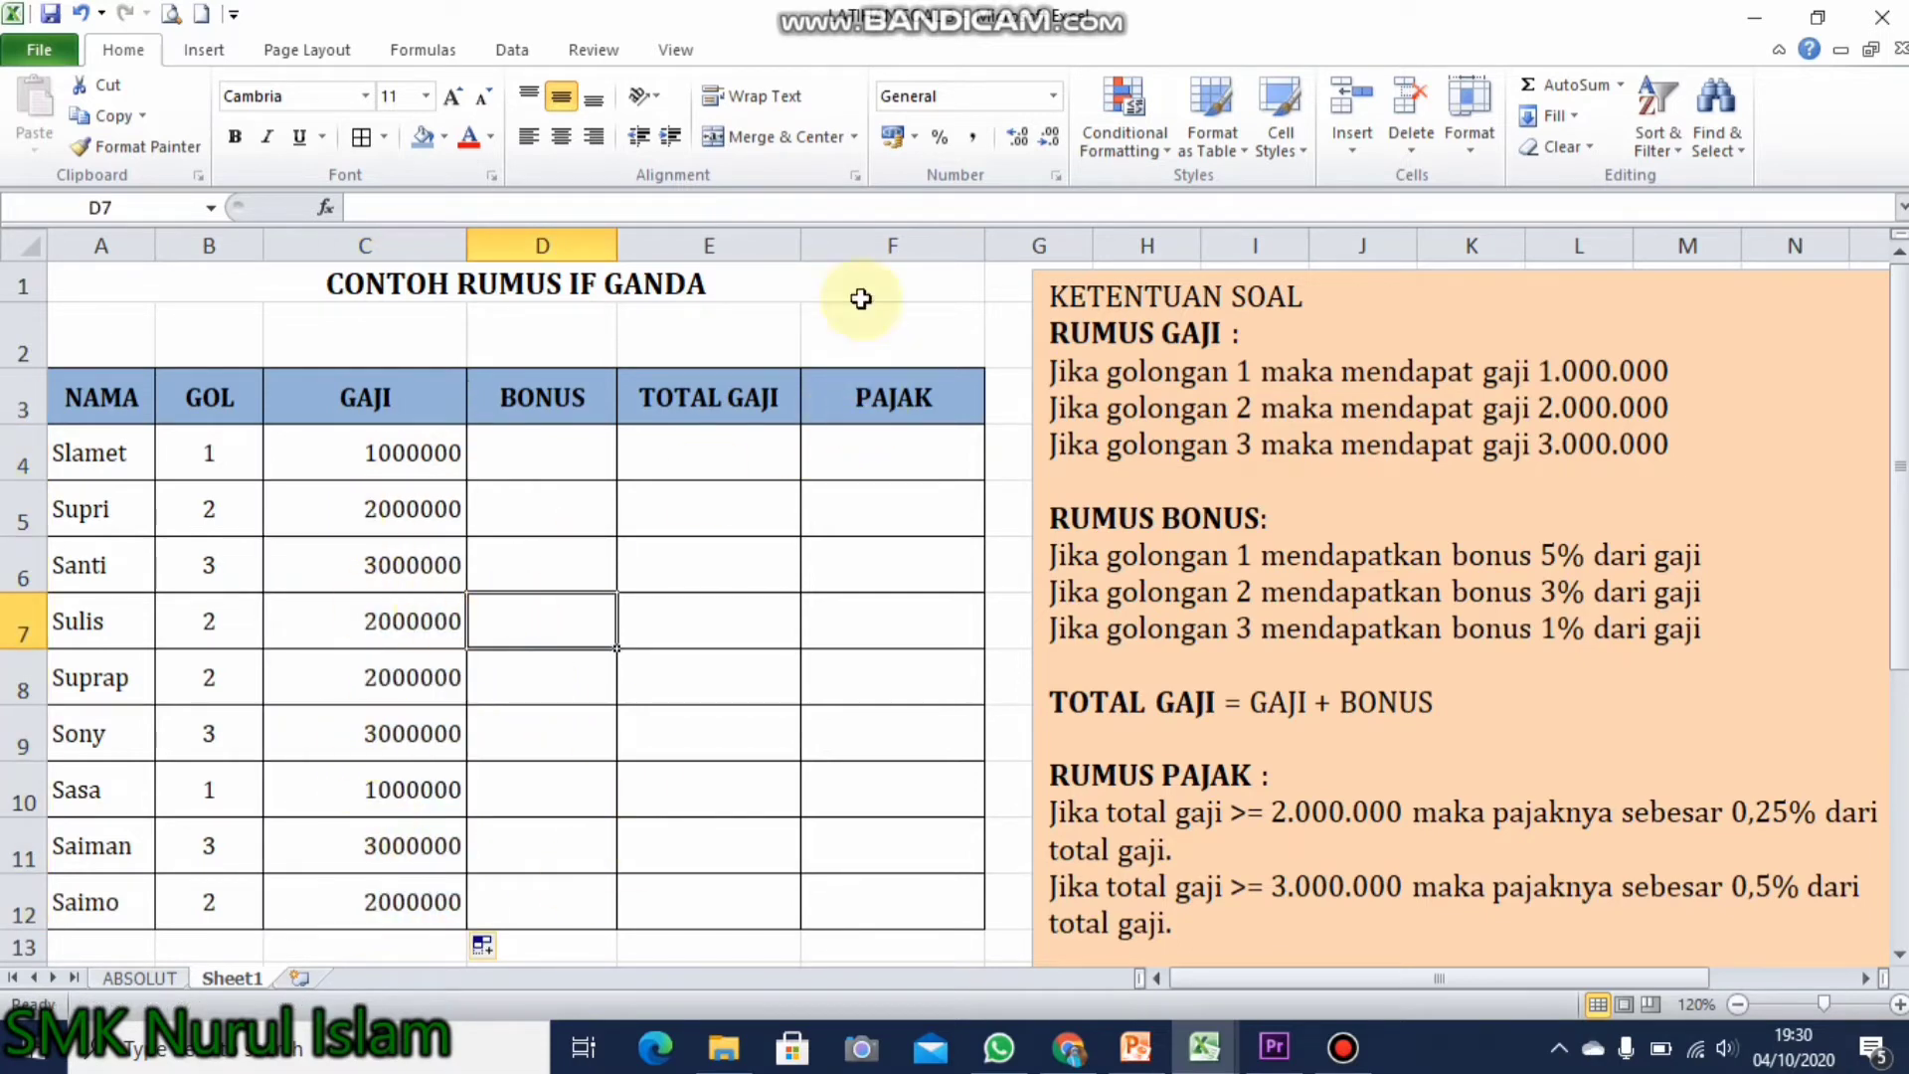
{"action": "left_click", "coordinate": [543, 454]}
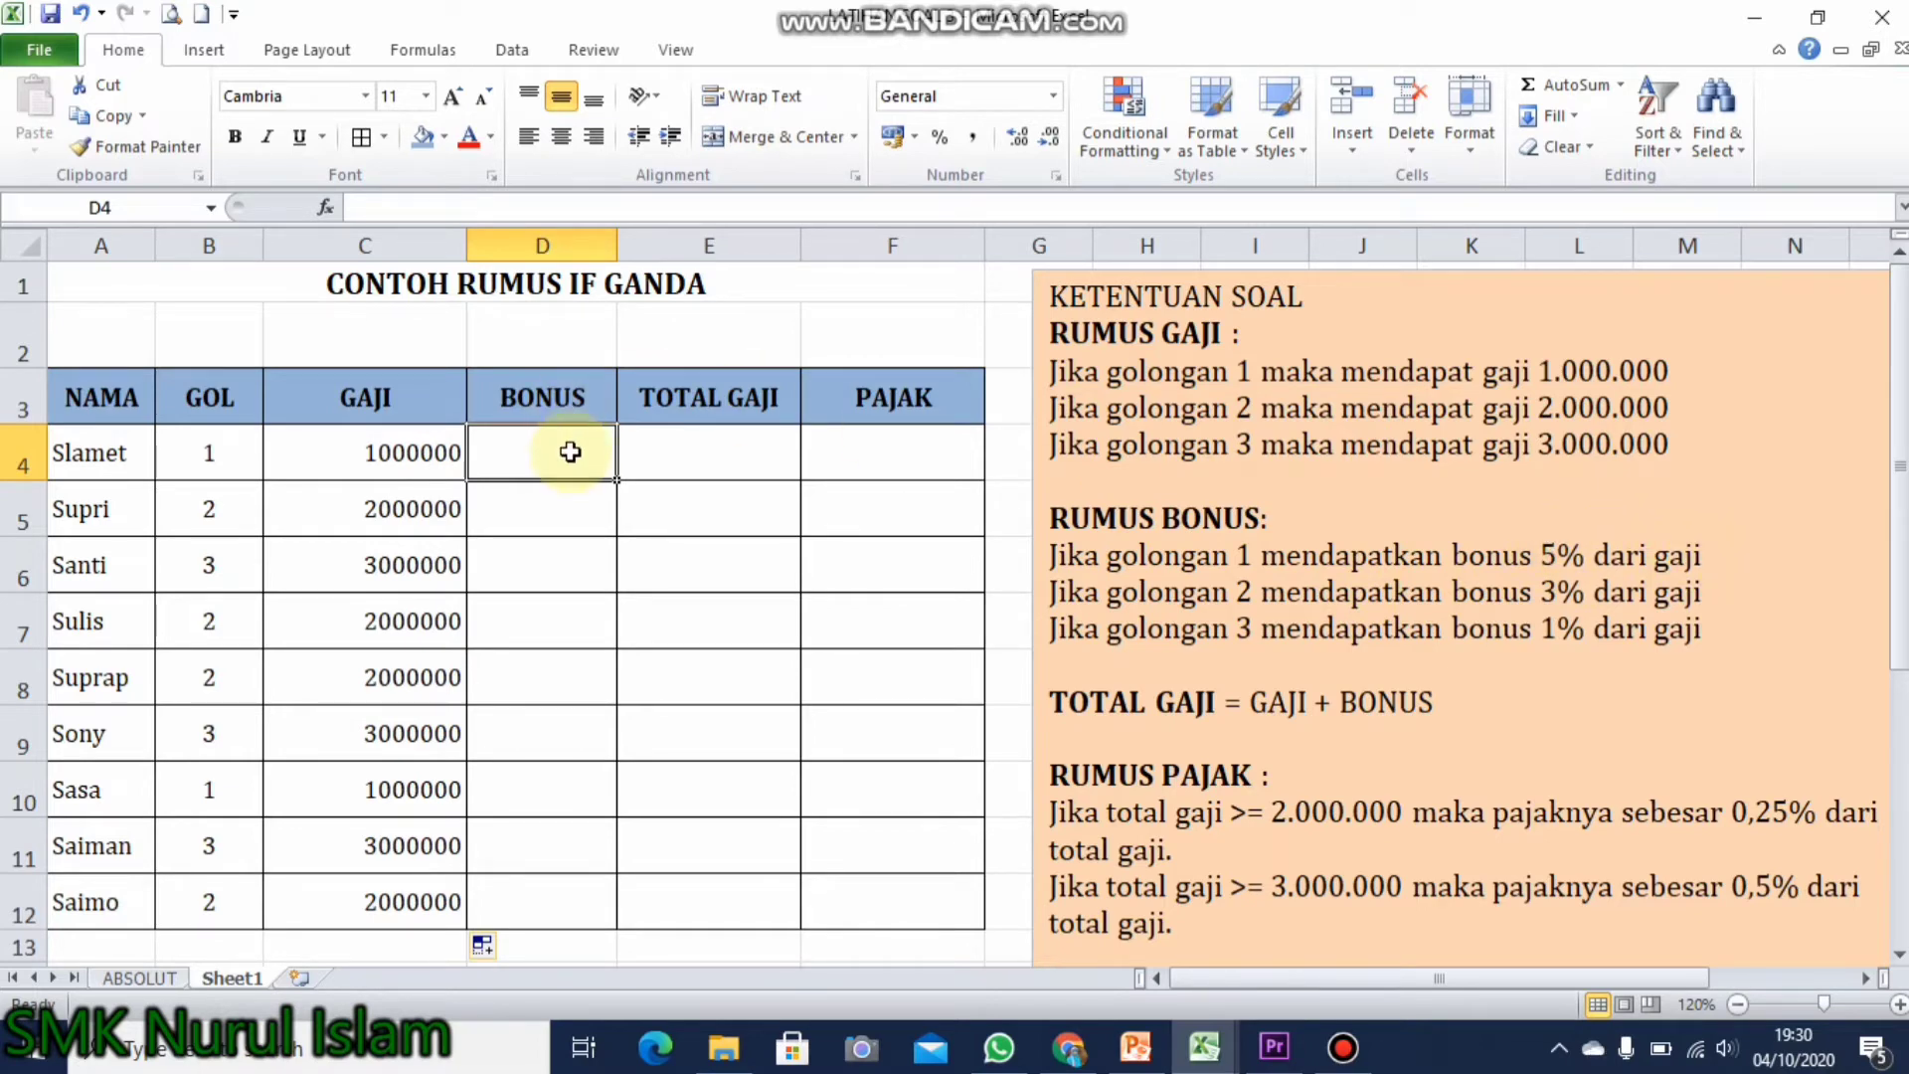
Enter =IF(B4=1;5%*C4;IF(B4=2;3%*C4;1%*C4)) in D4, giving Slamet a 50000 bonus.
{"action": "type", "text": "="}
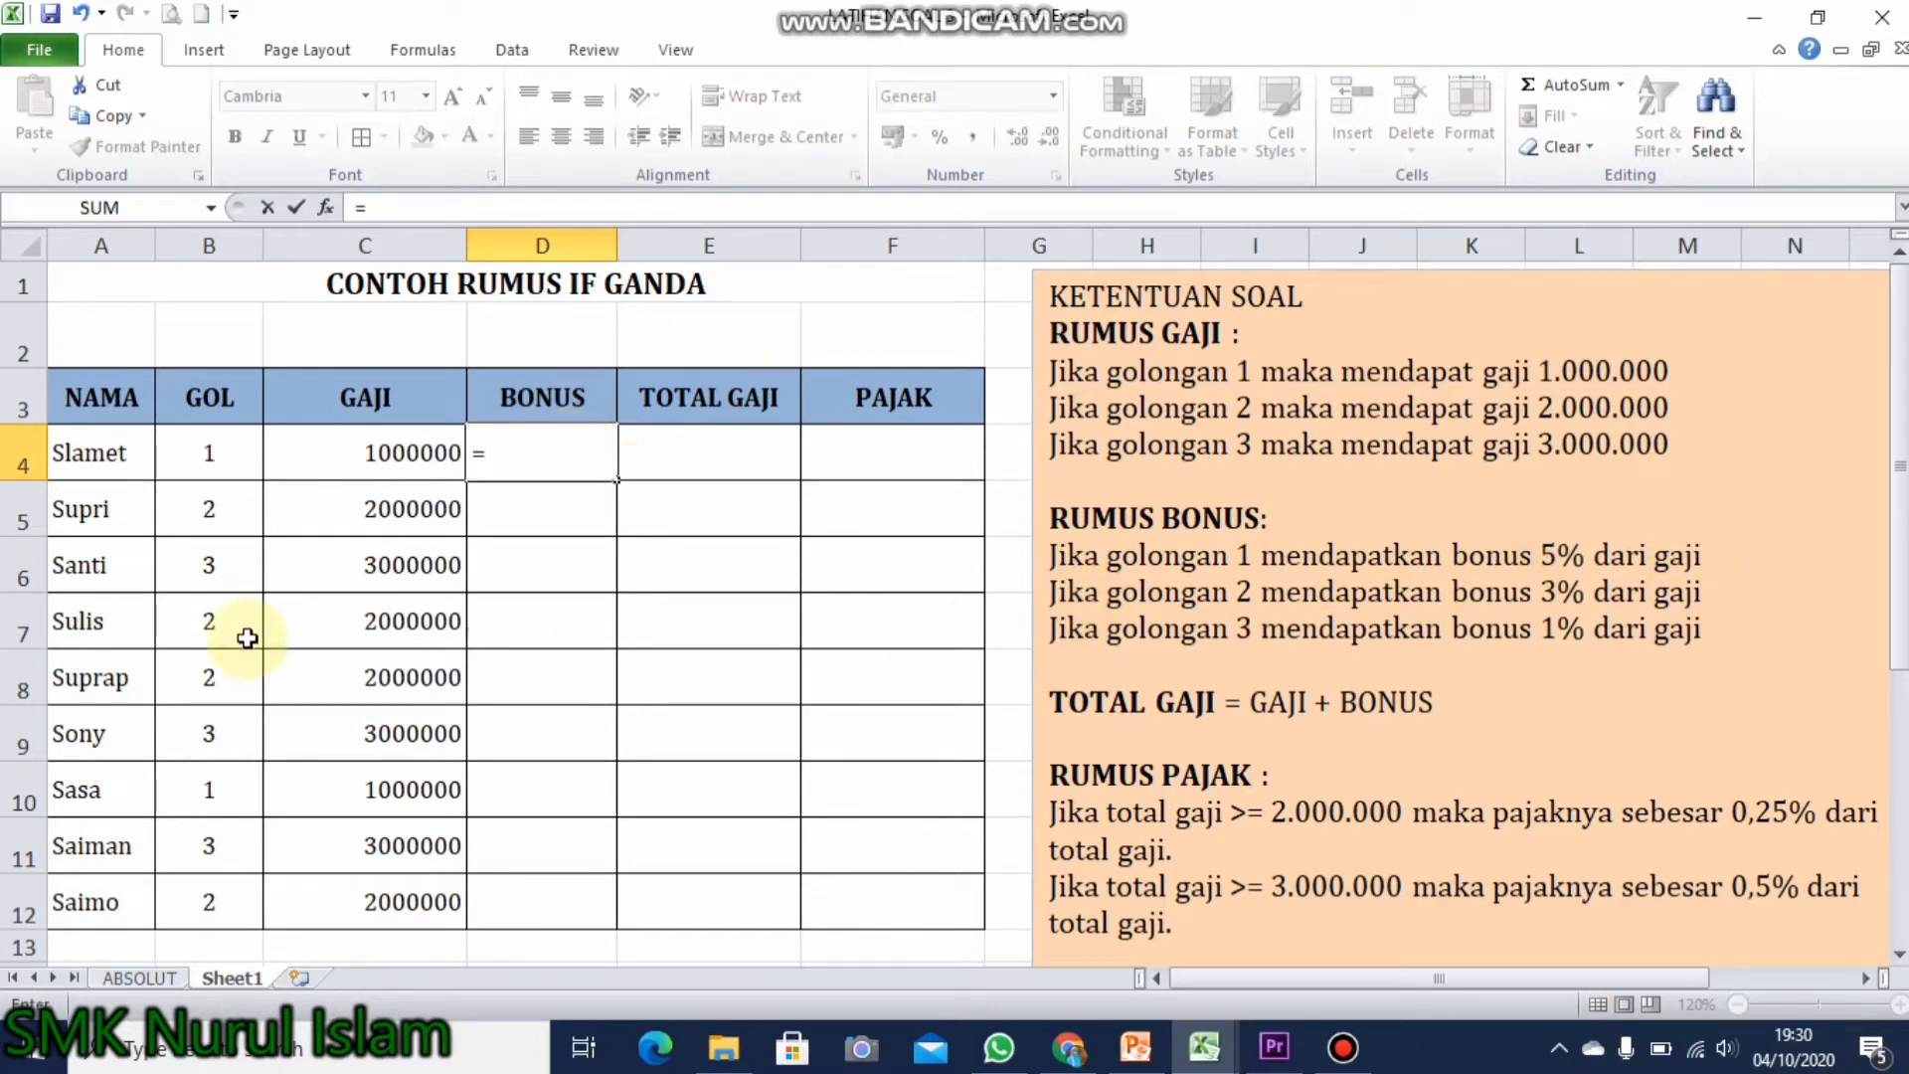
{"action": "type", "text": "IF("}
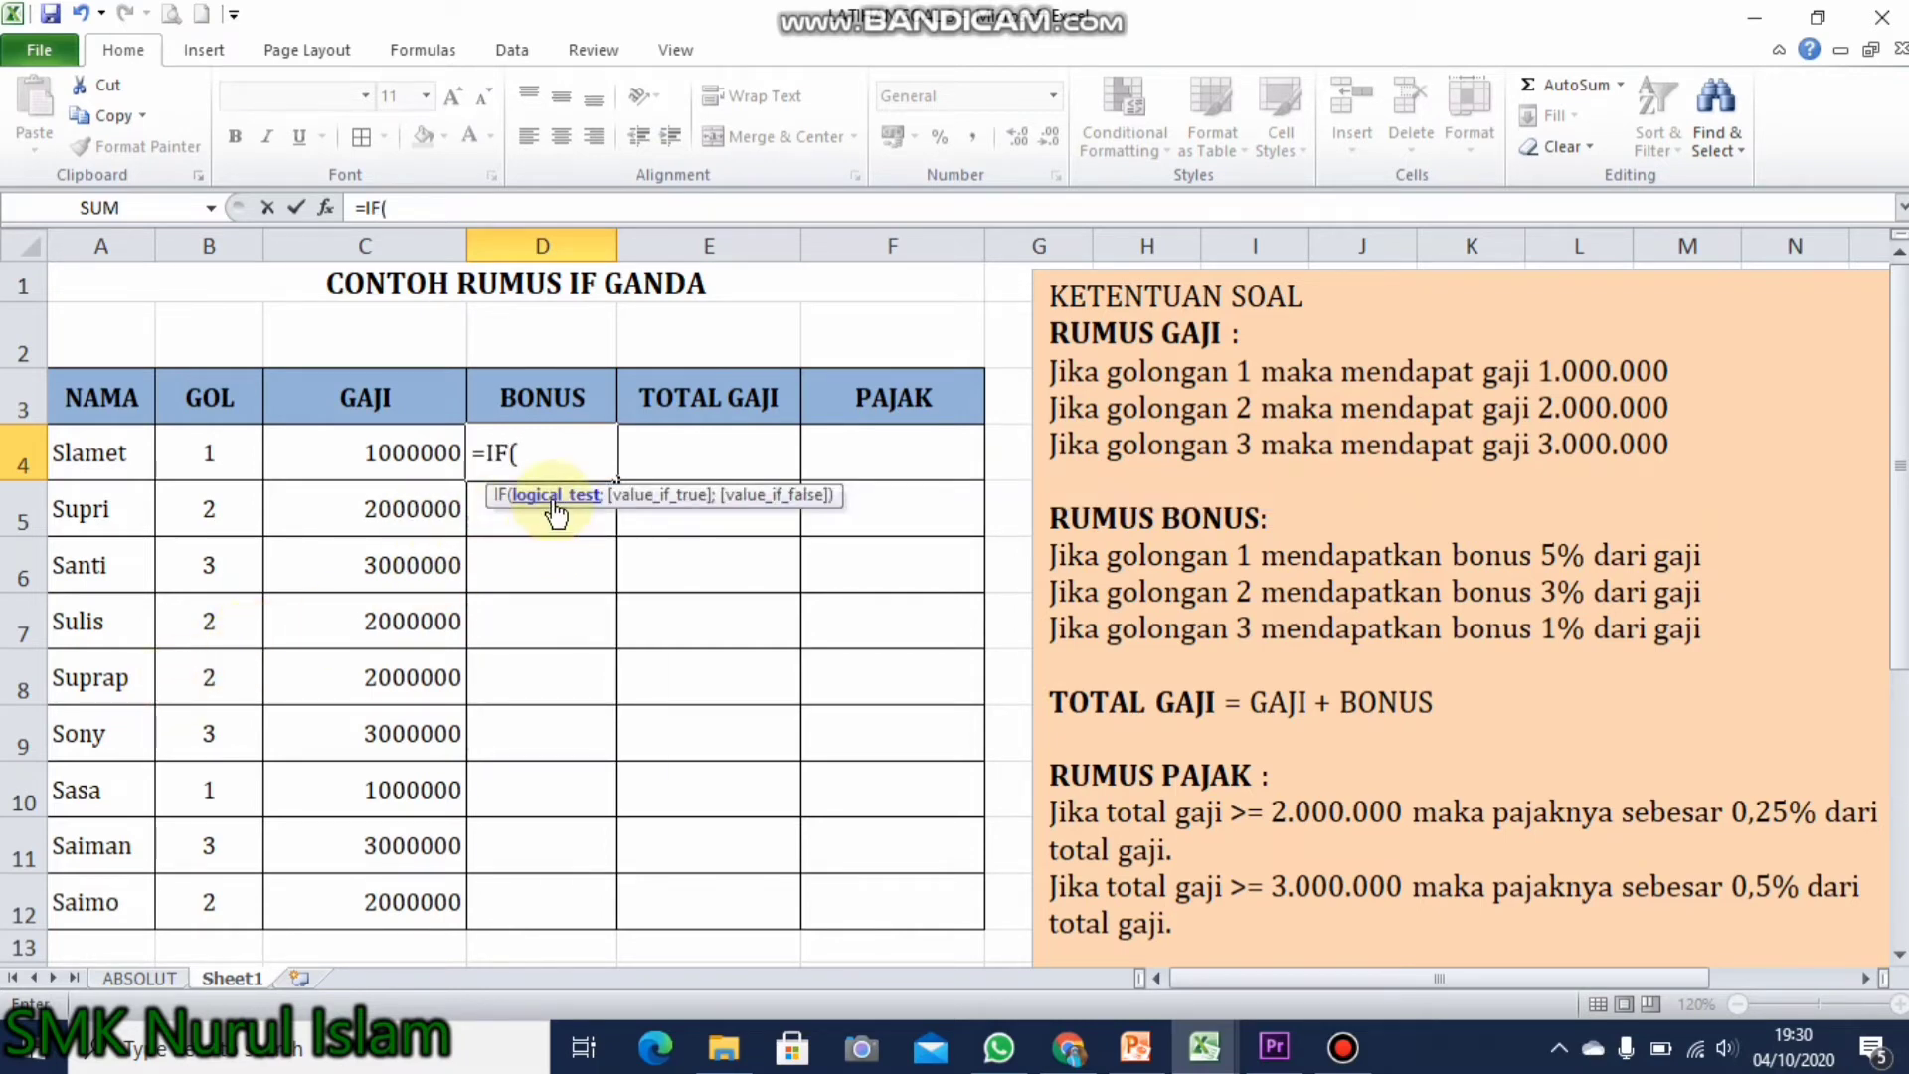
{"action": "left_click", "coordinate": [215, 443]}
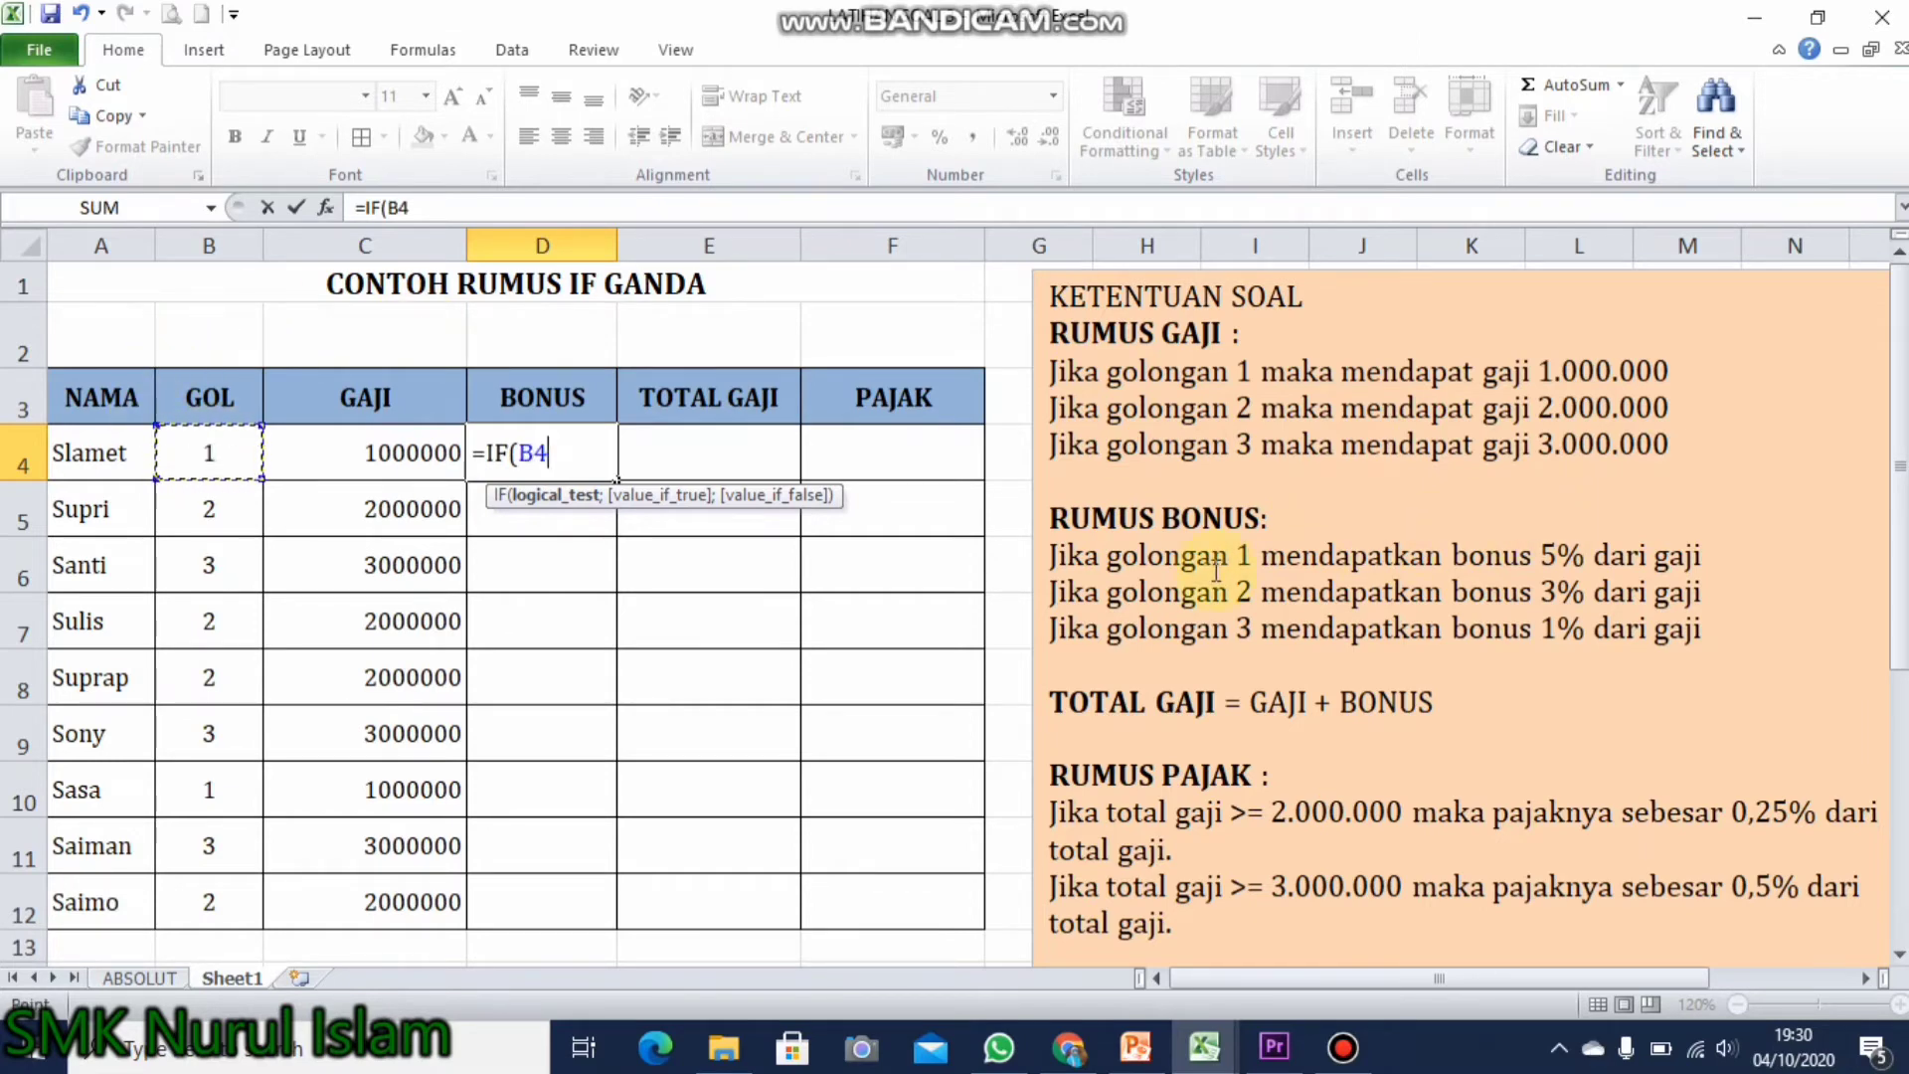
{"action": "type", "text": "=1;5%*"}
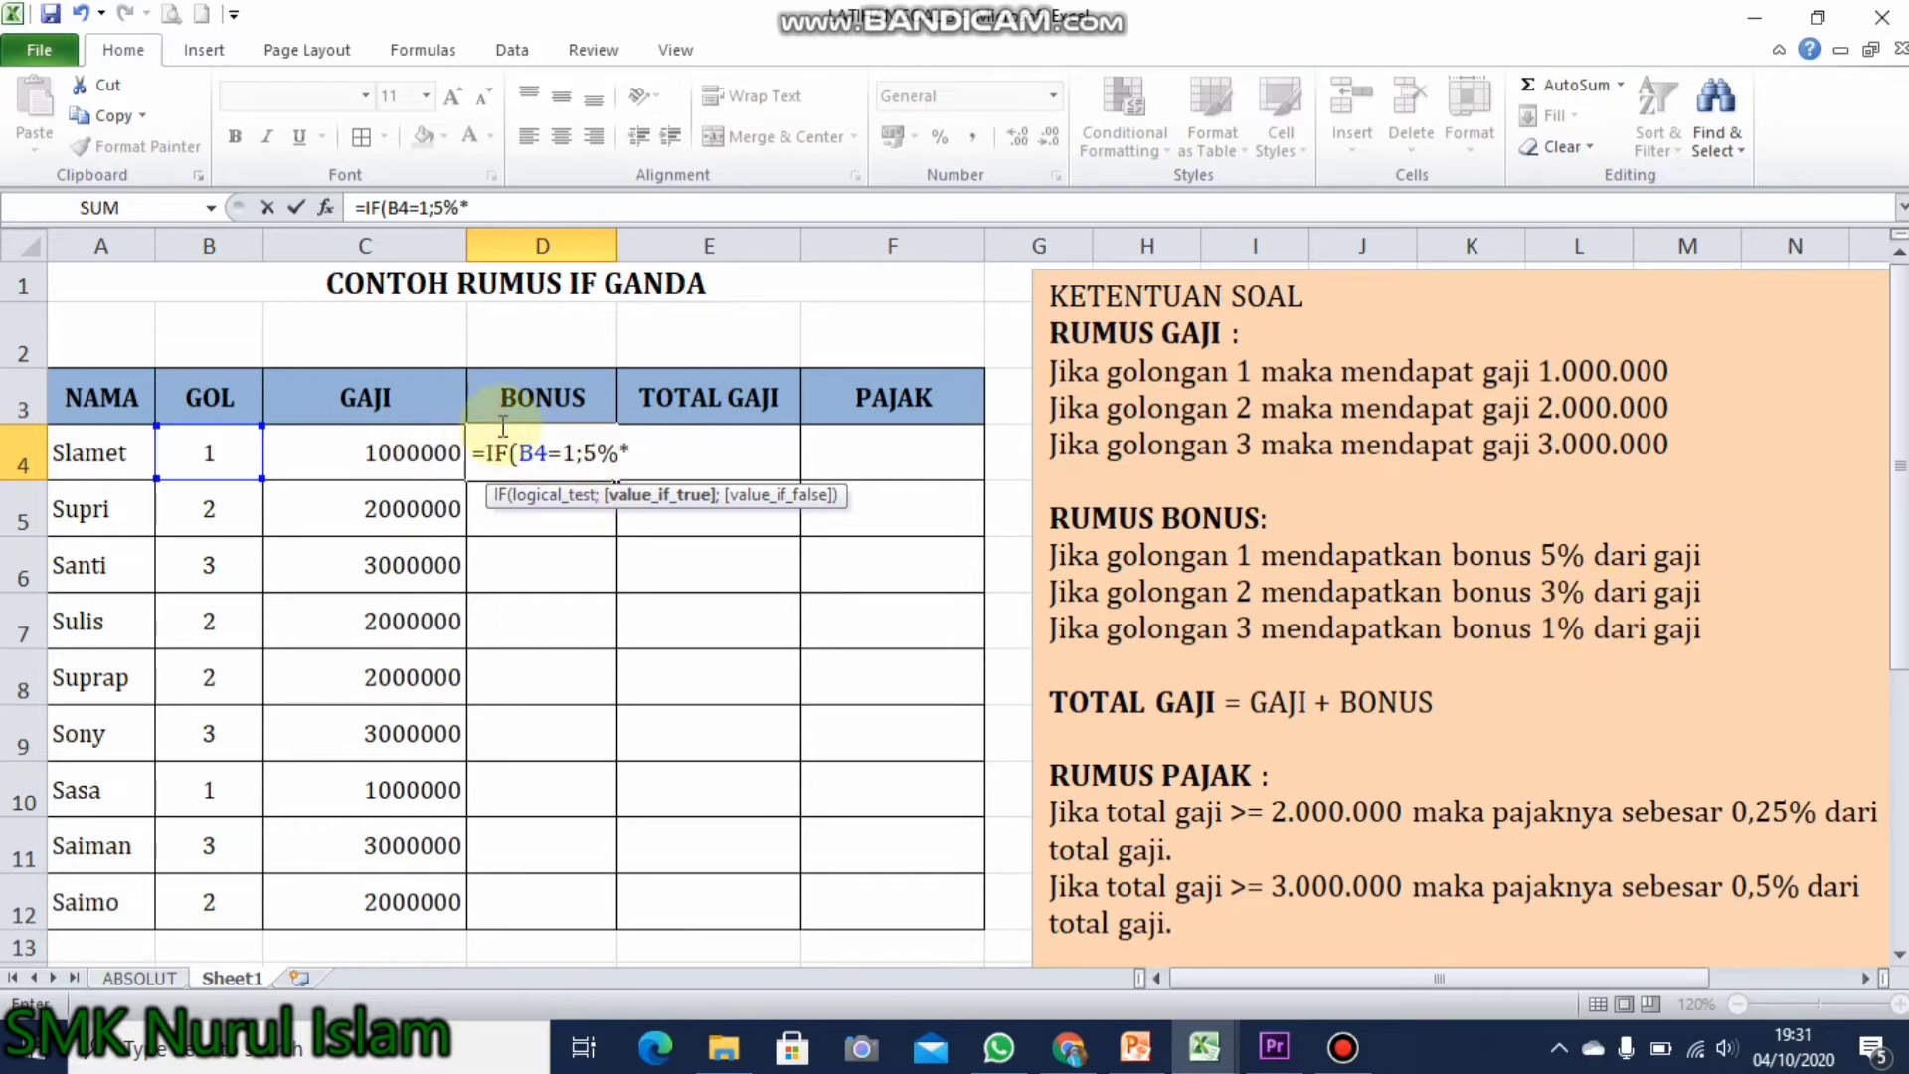
{"action": "left_click", "coordinate": [376, 452]}
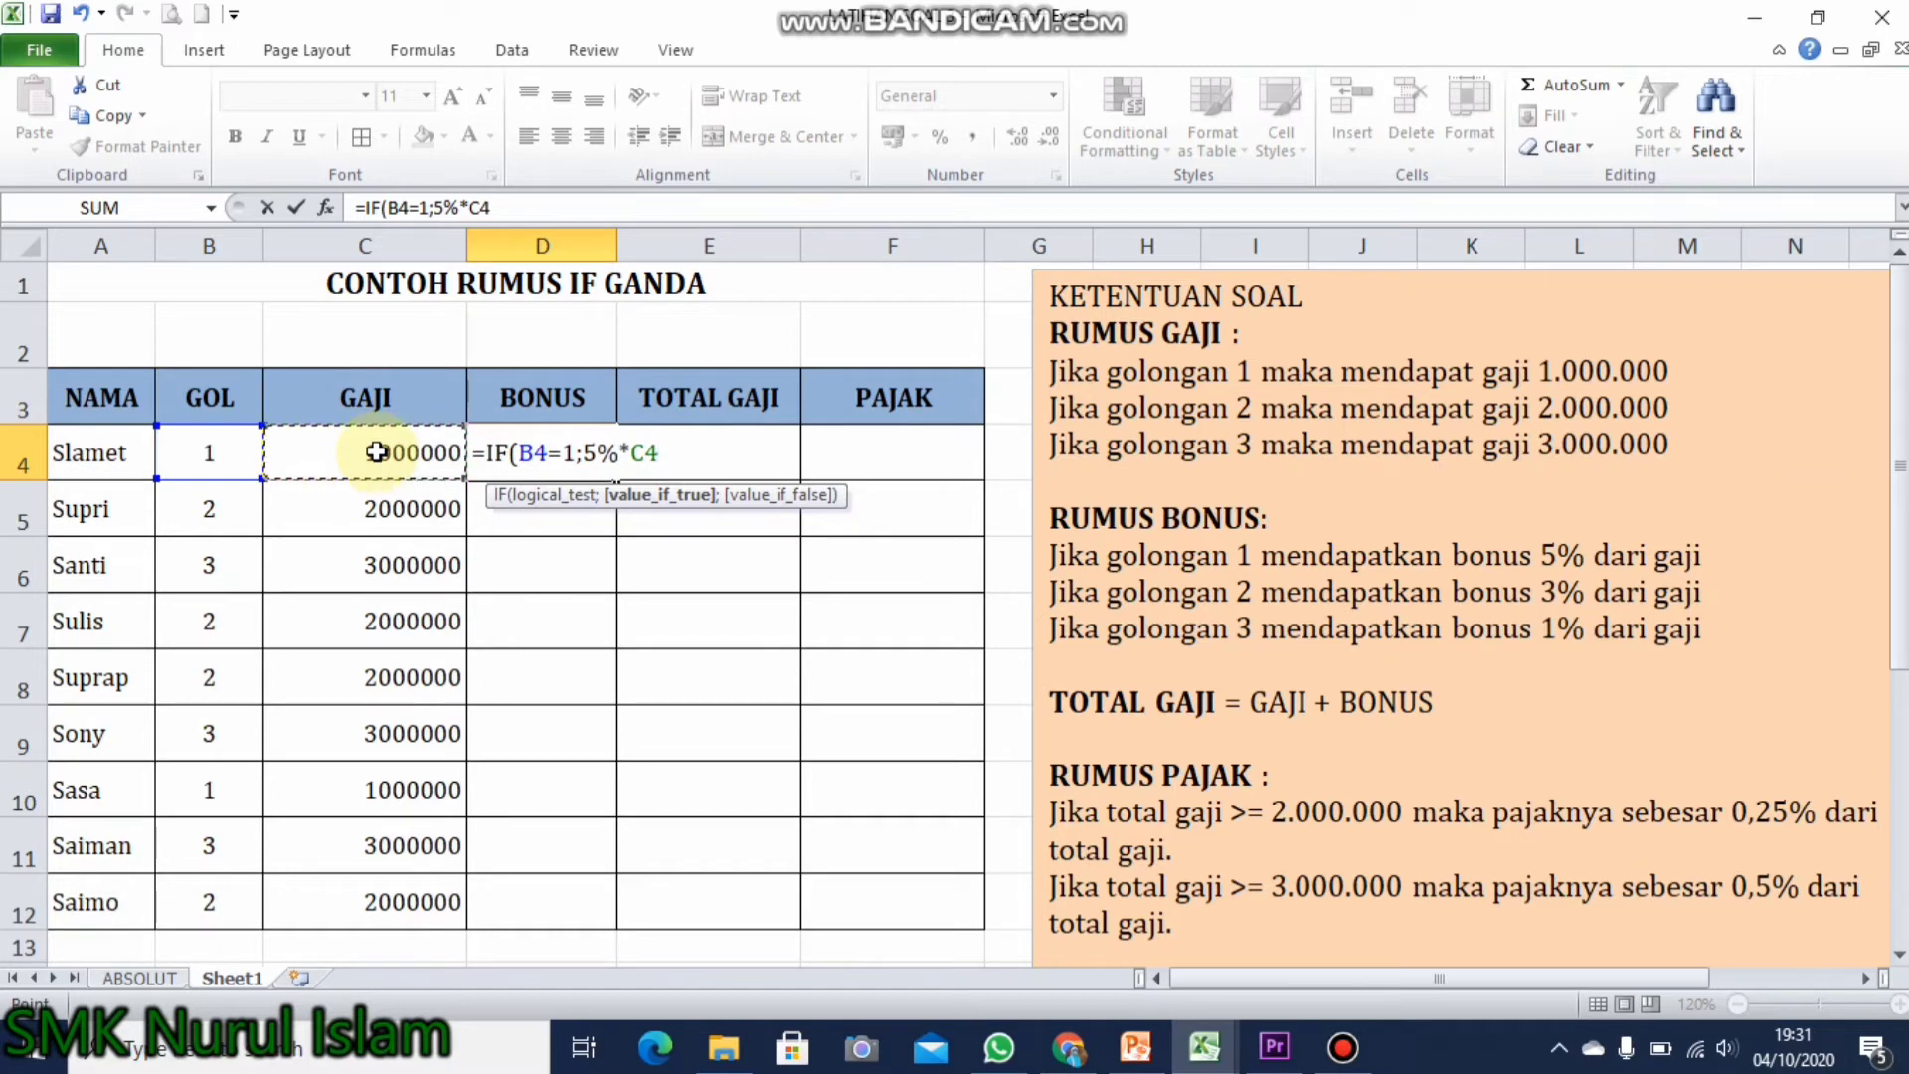
{"action": "type", "text": ";"}
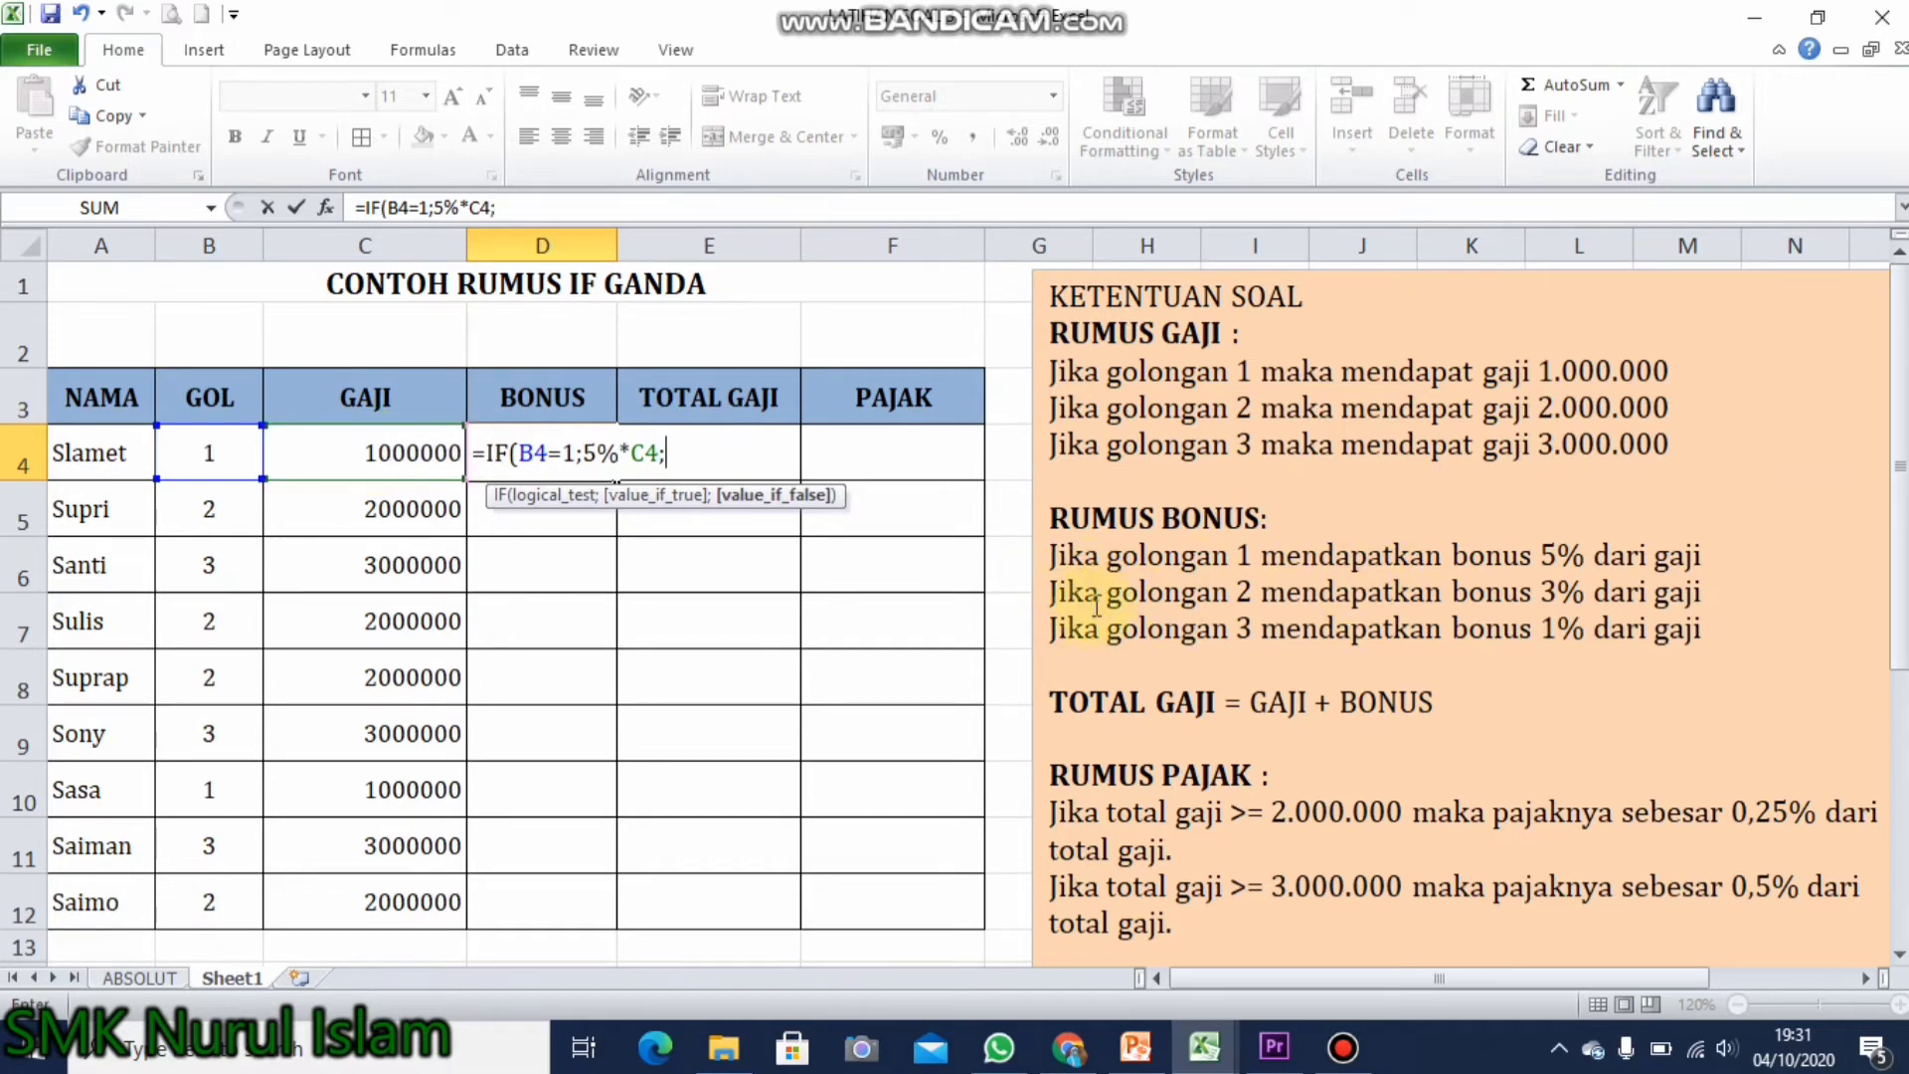
{"action": "type", "text": "IF"}
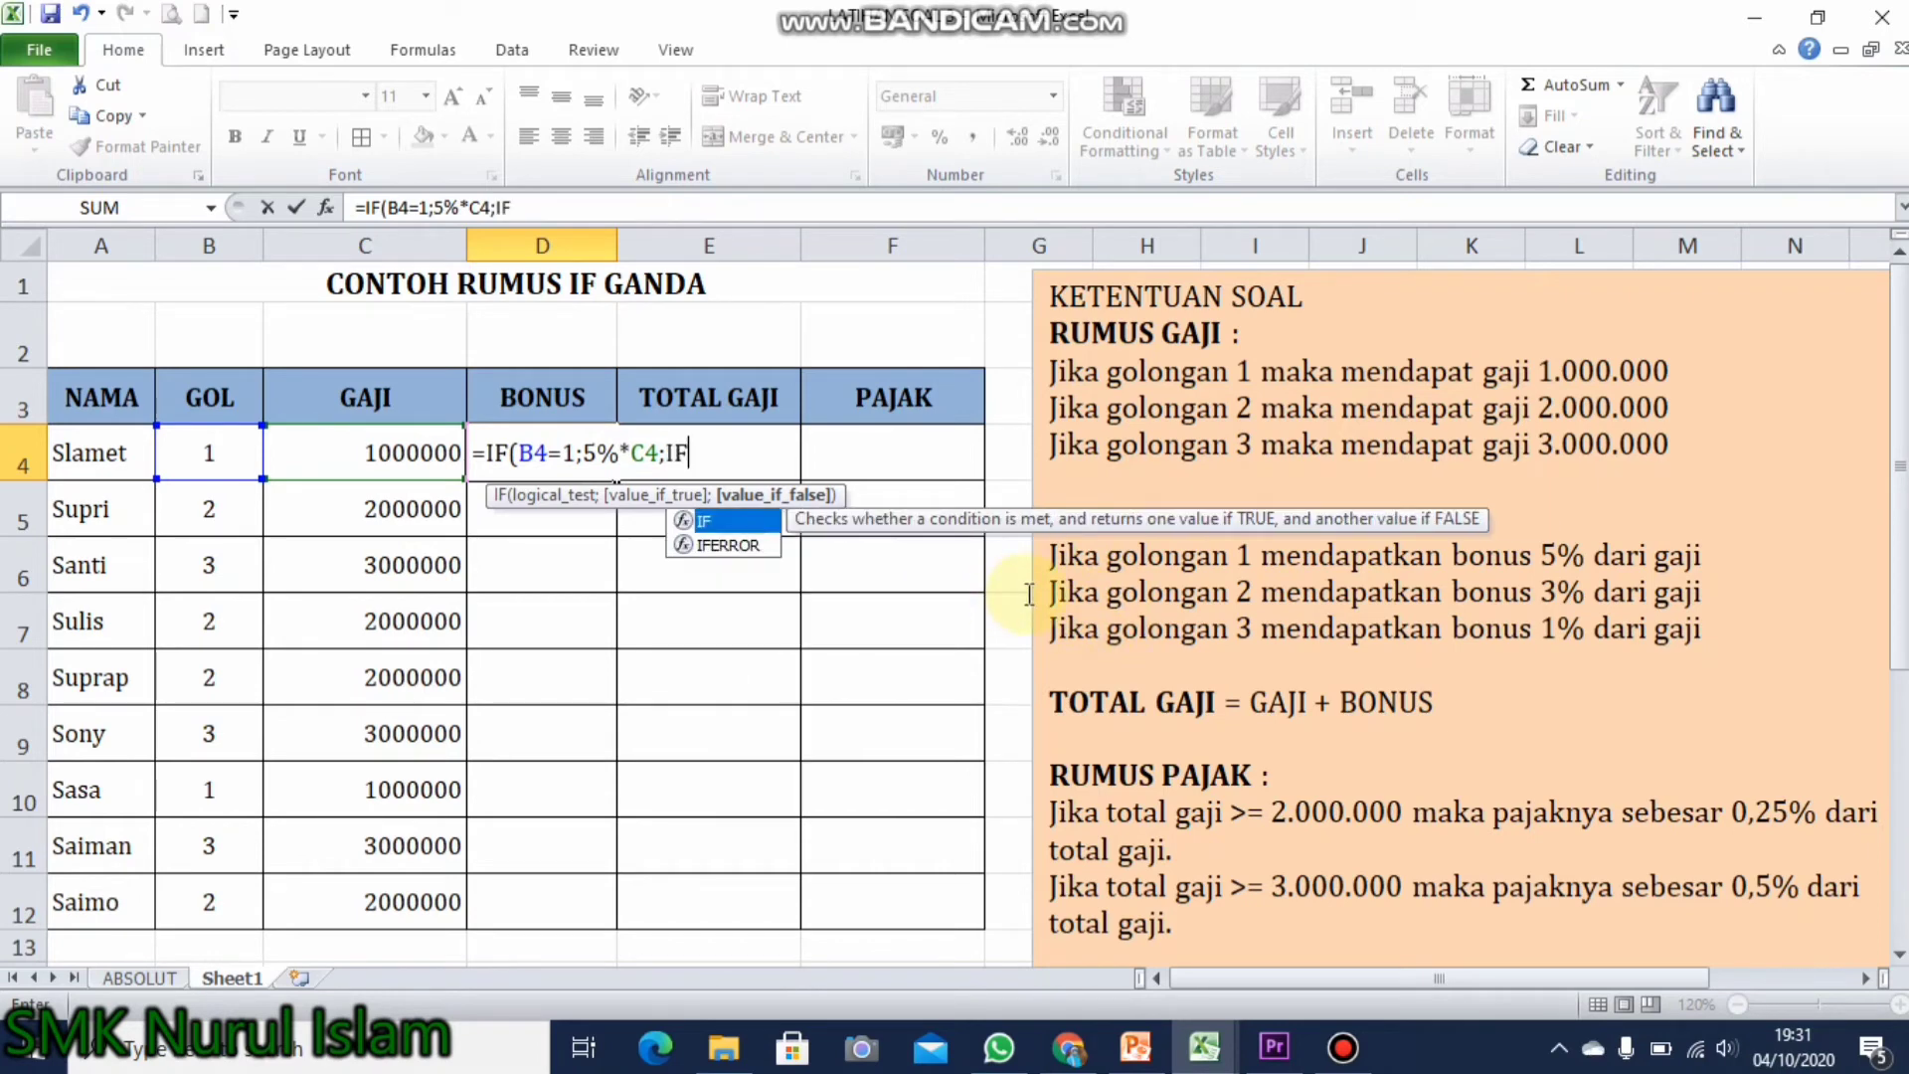
{"action": "type", "text": "("}
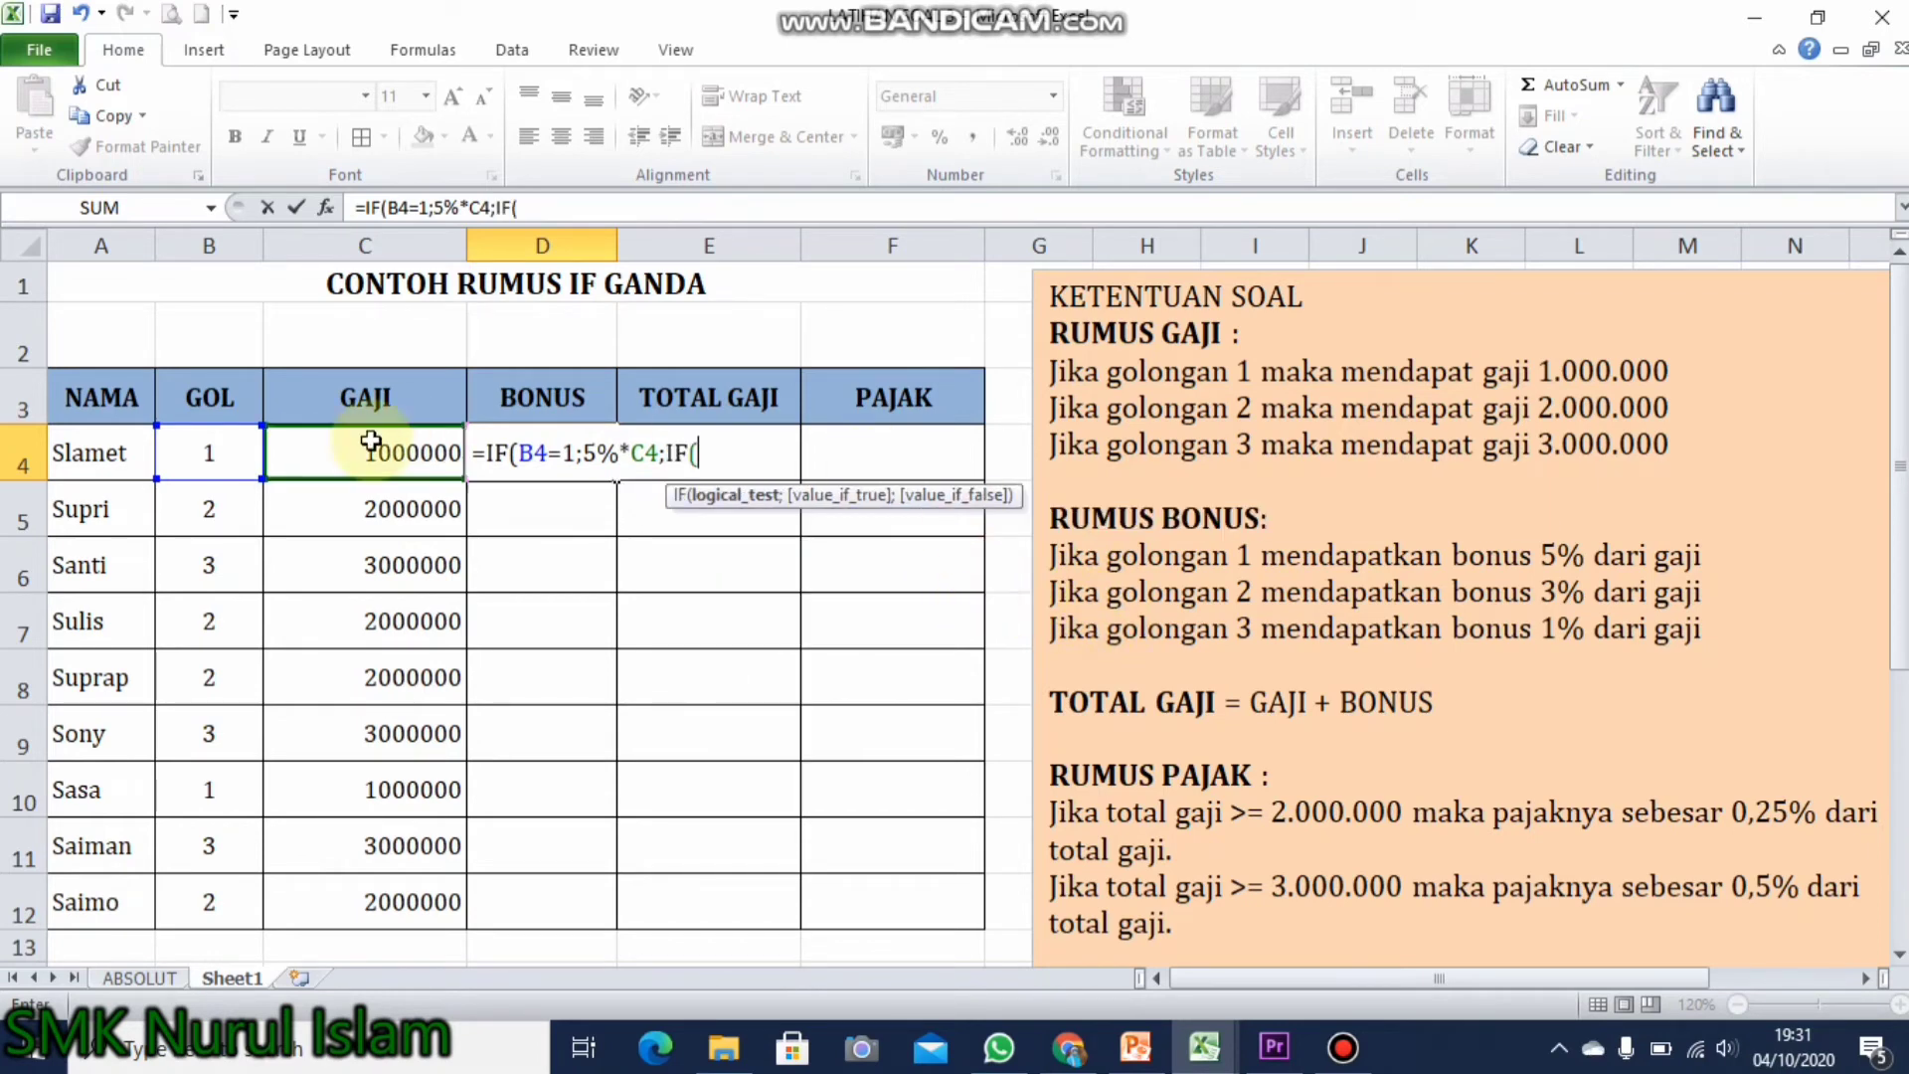
{"action": "left_click", "coordinate": [212, 461]}
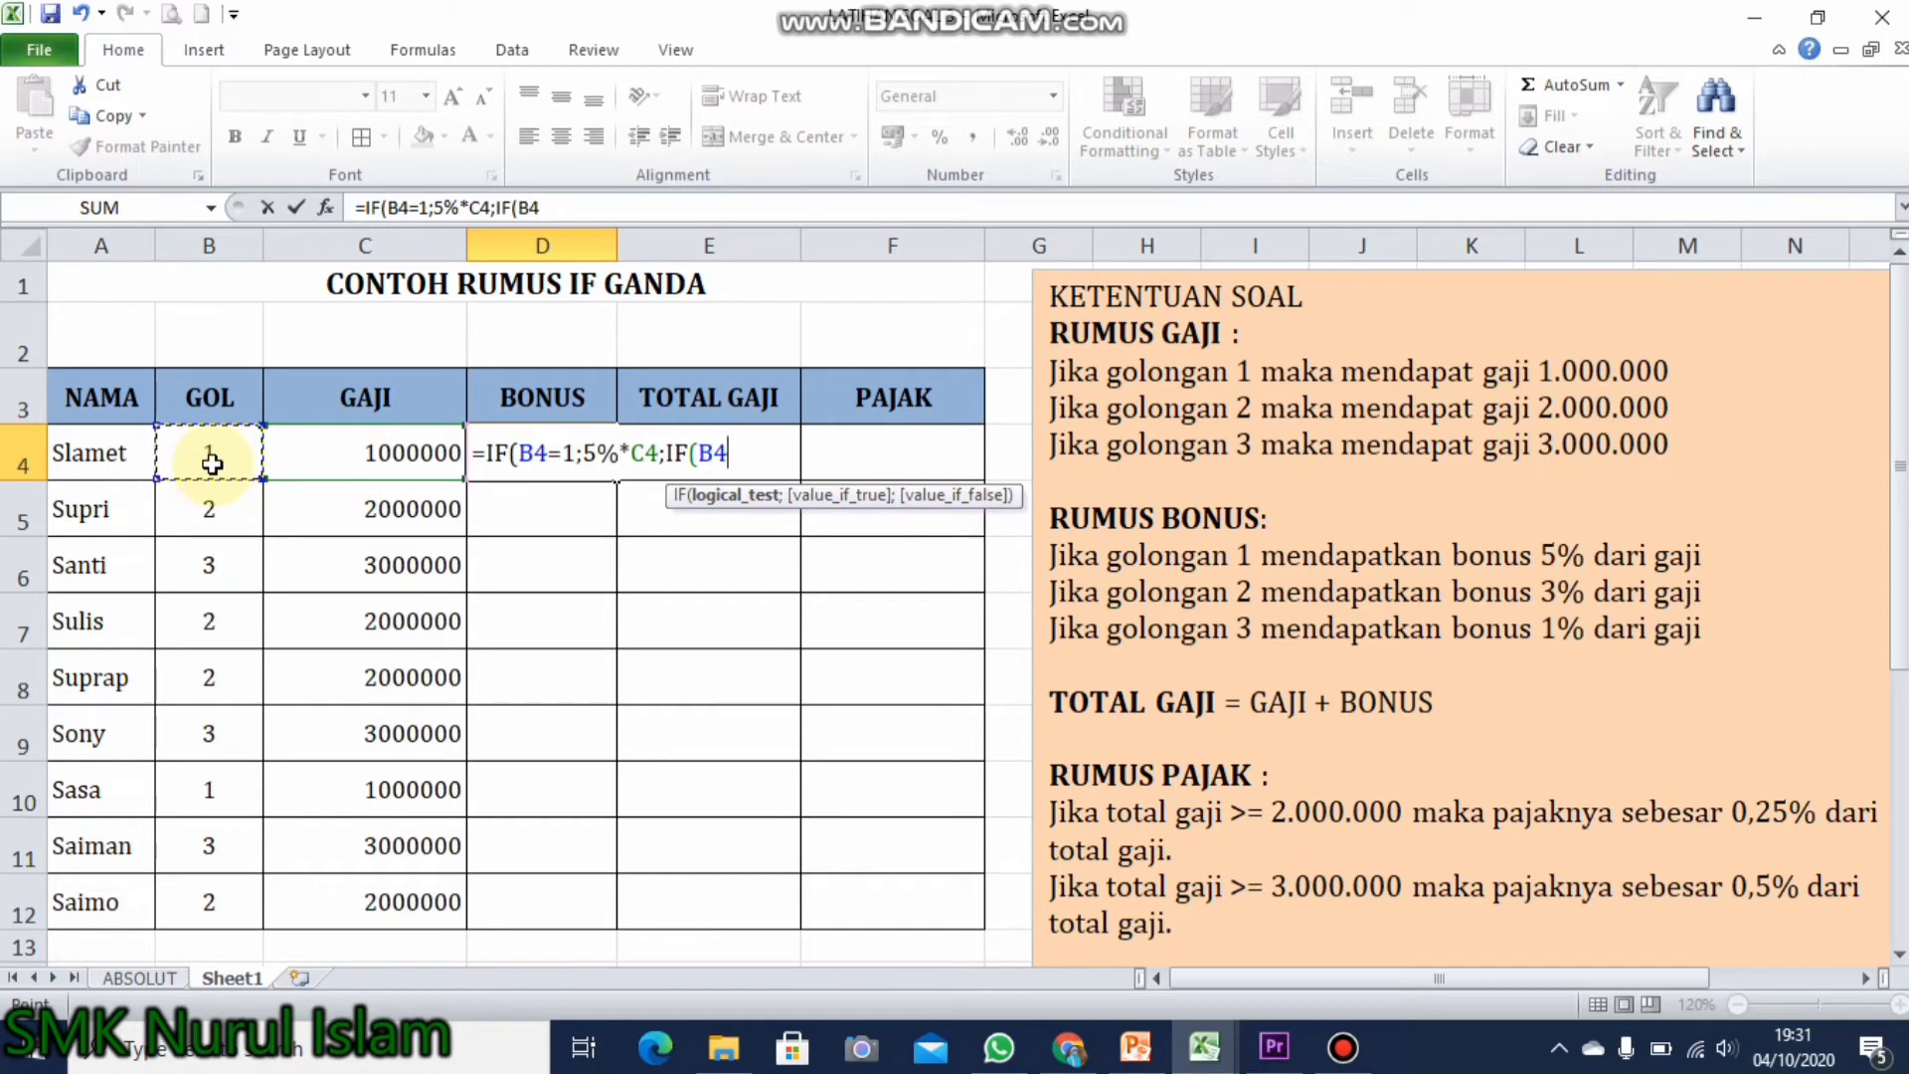
{"action": "type", "text": "=2;3%*"}
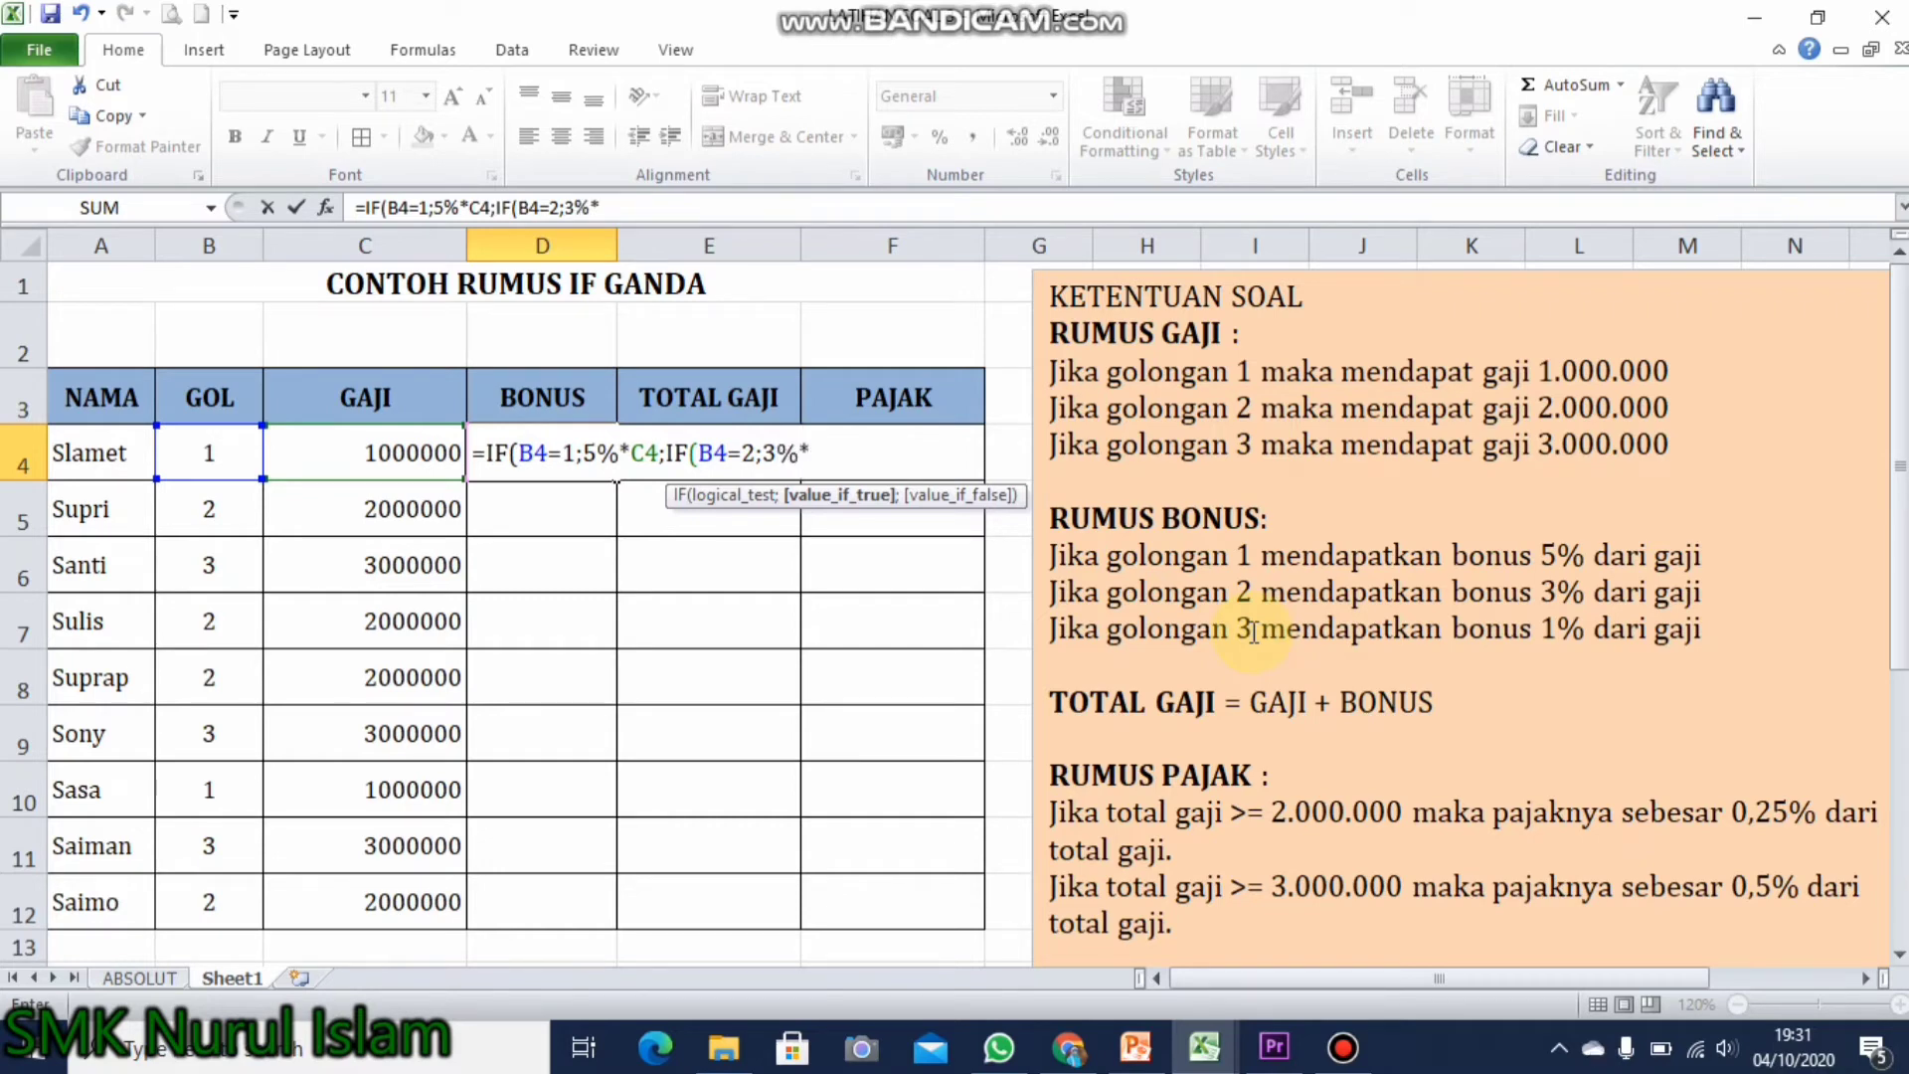
{"action": "left_click", "coordinate": [366, 447]}
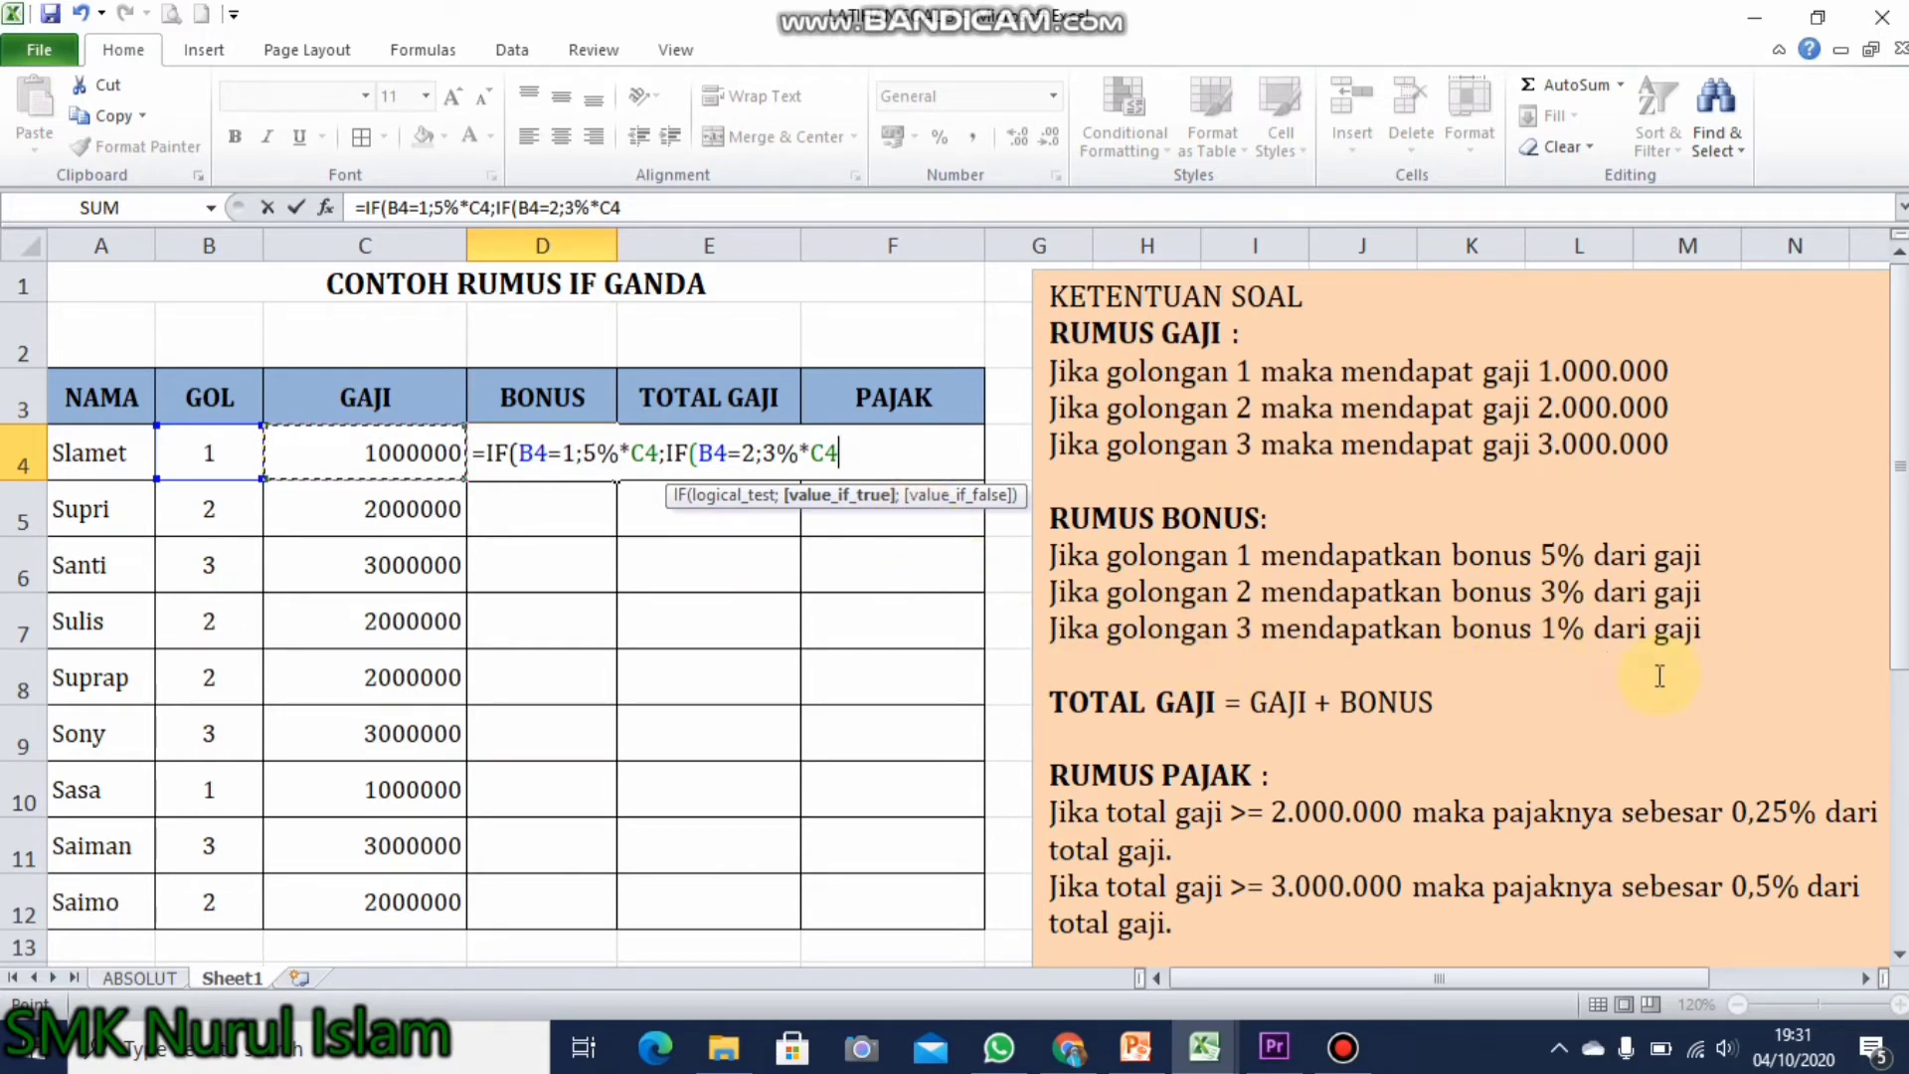
{"action": "type", "text": ";1%*"}
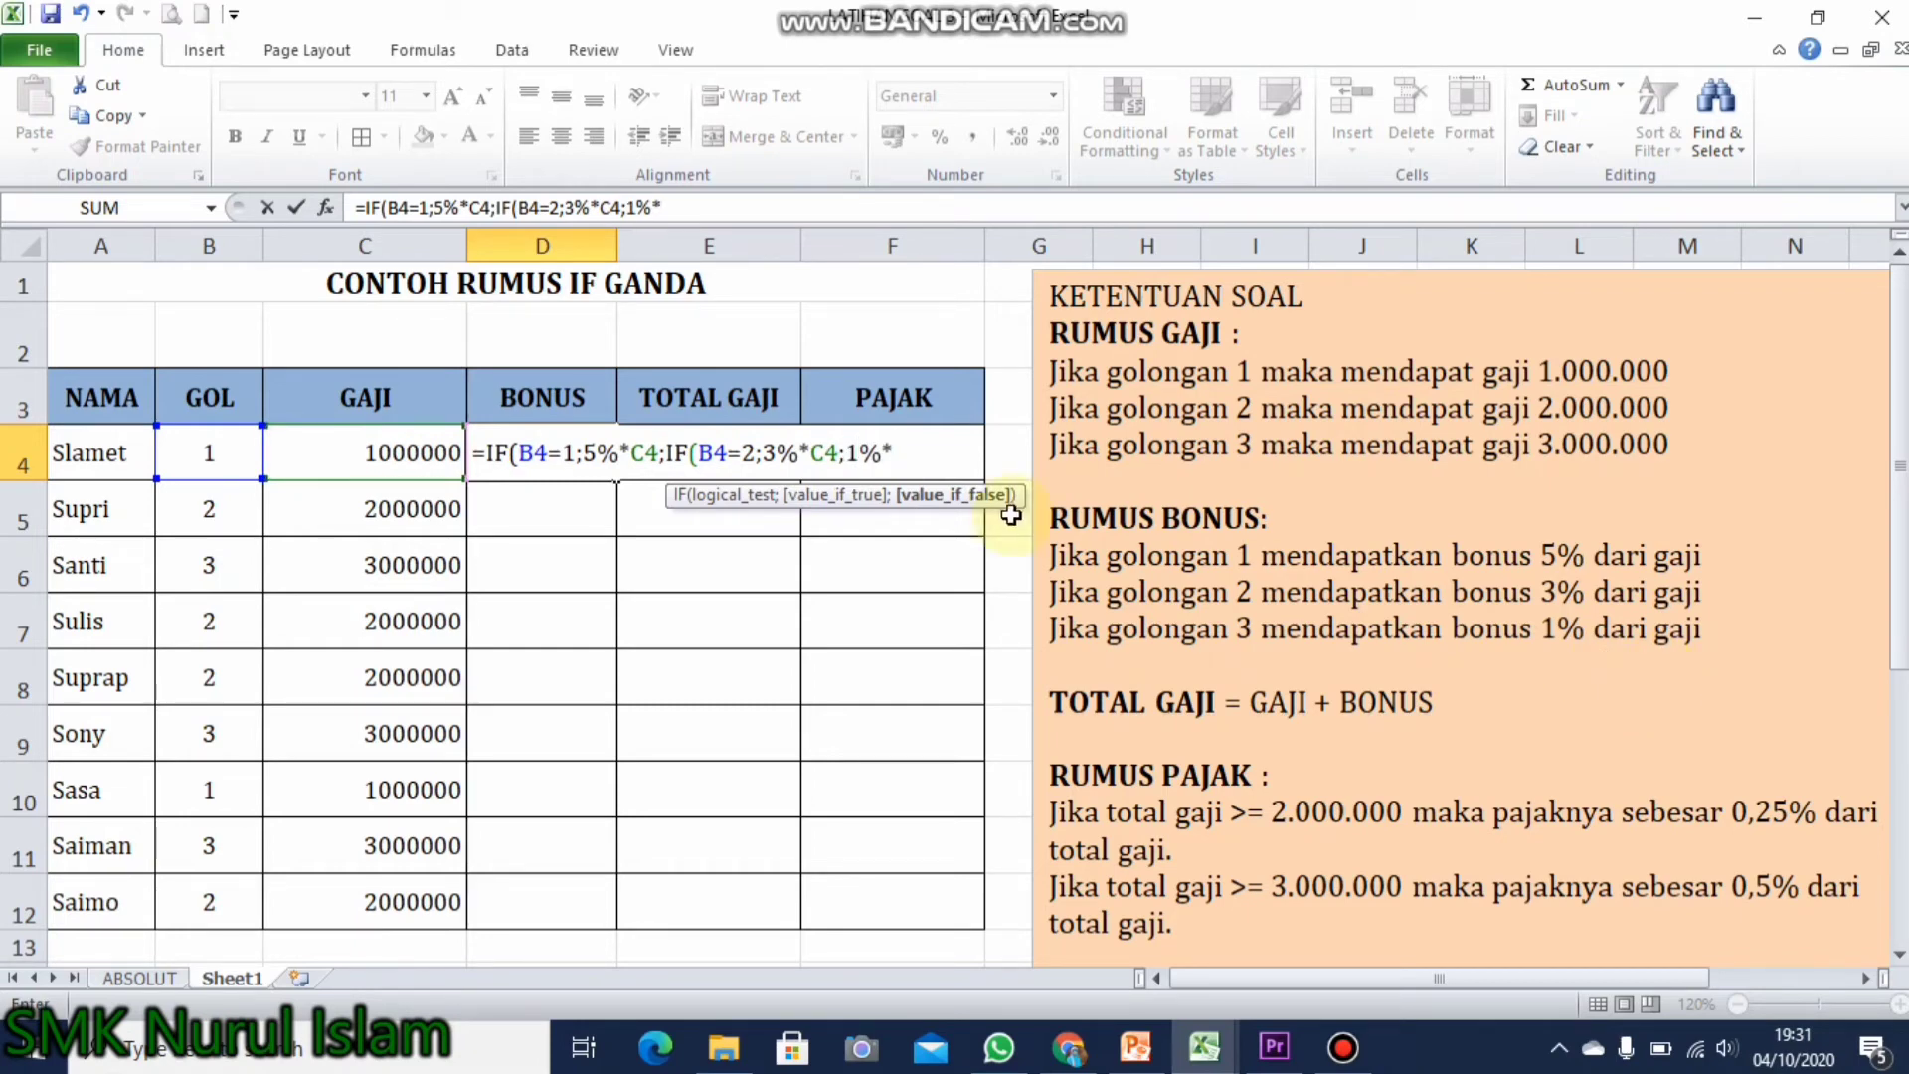
{"action": "left_click", "coordinate": [338, 444]}
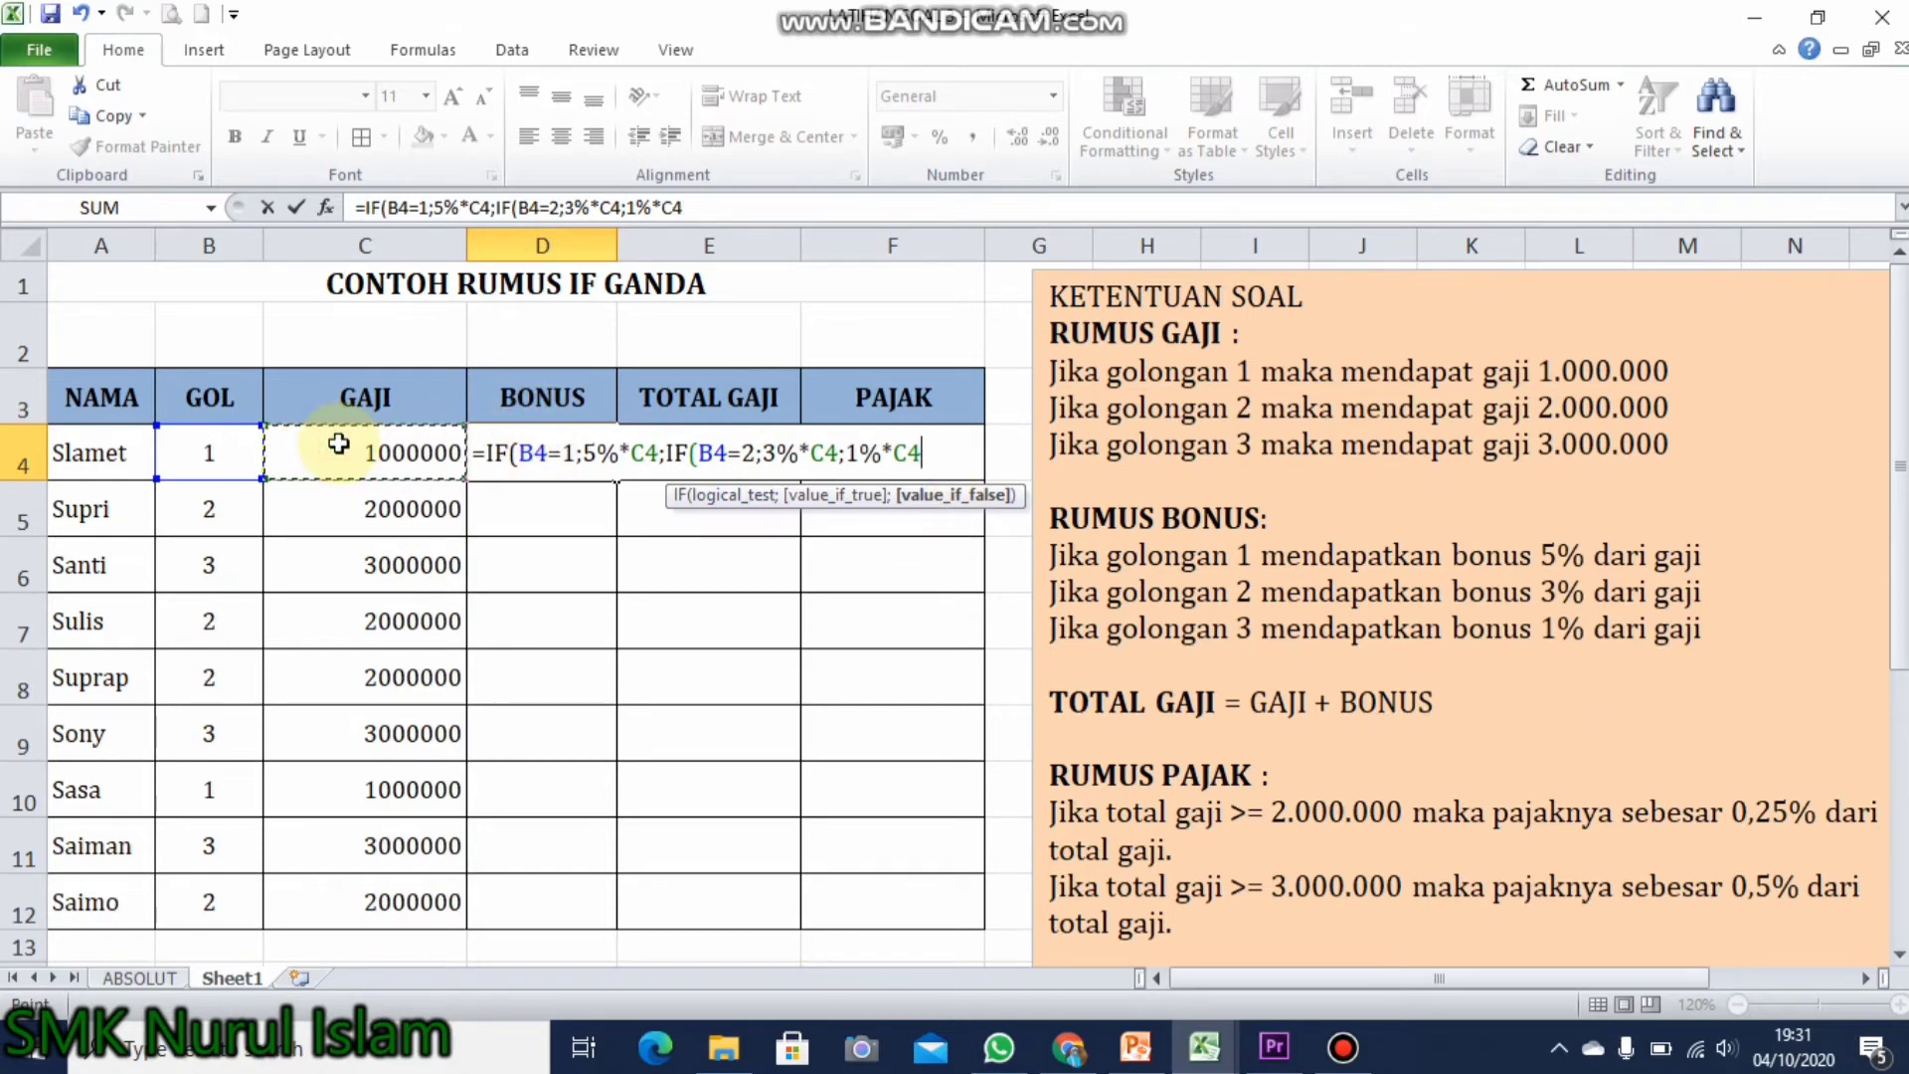
{"action": "type", "text": "))"}
{"action": "key", "text": "Return"}
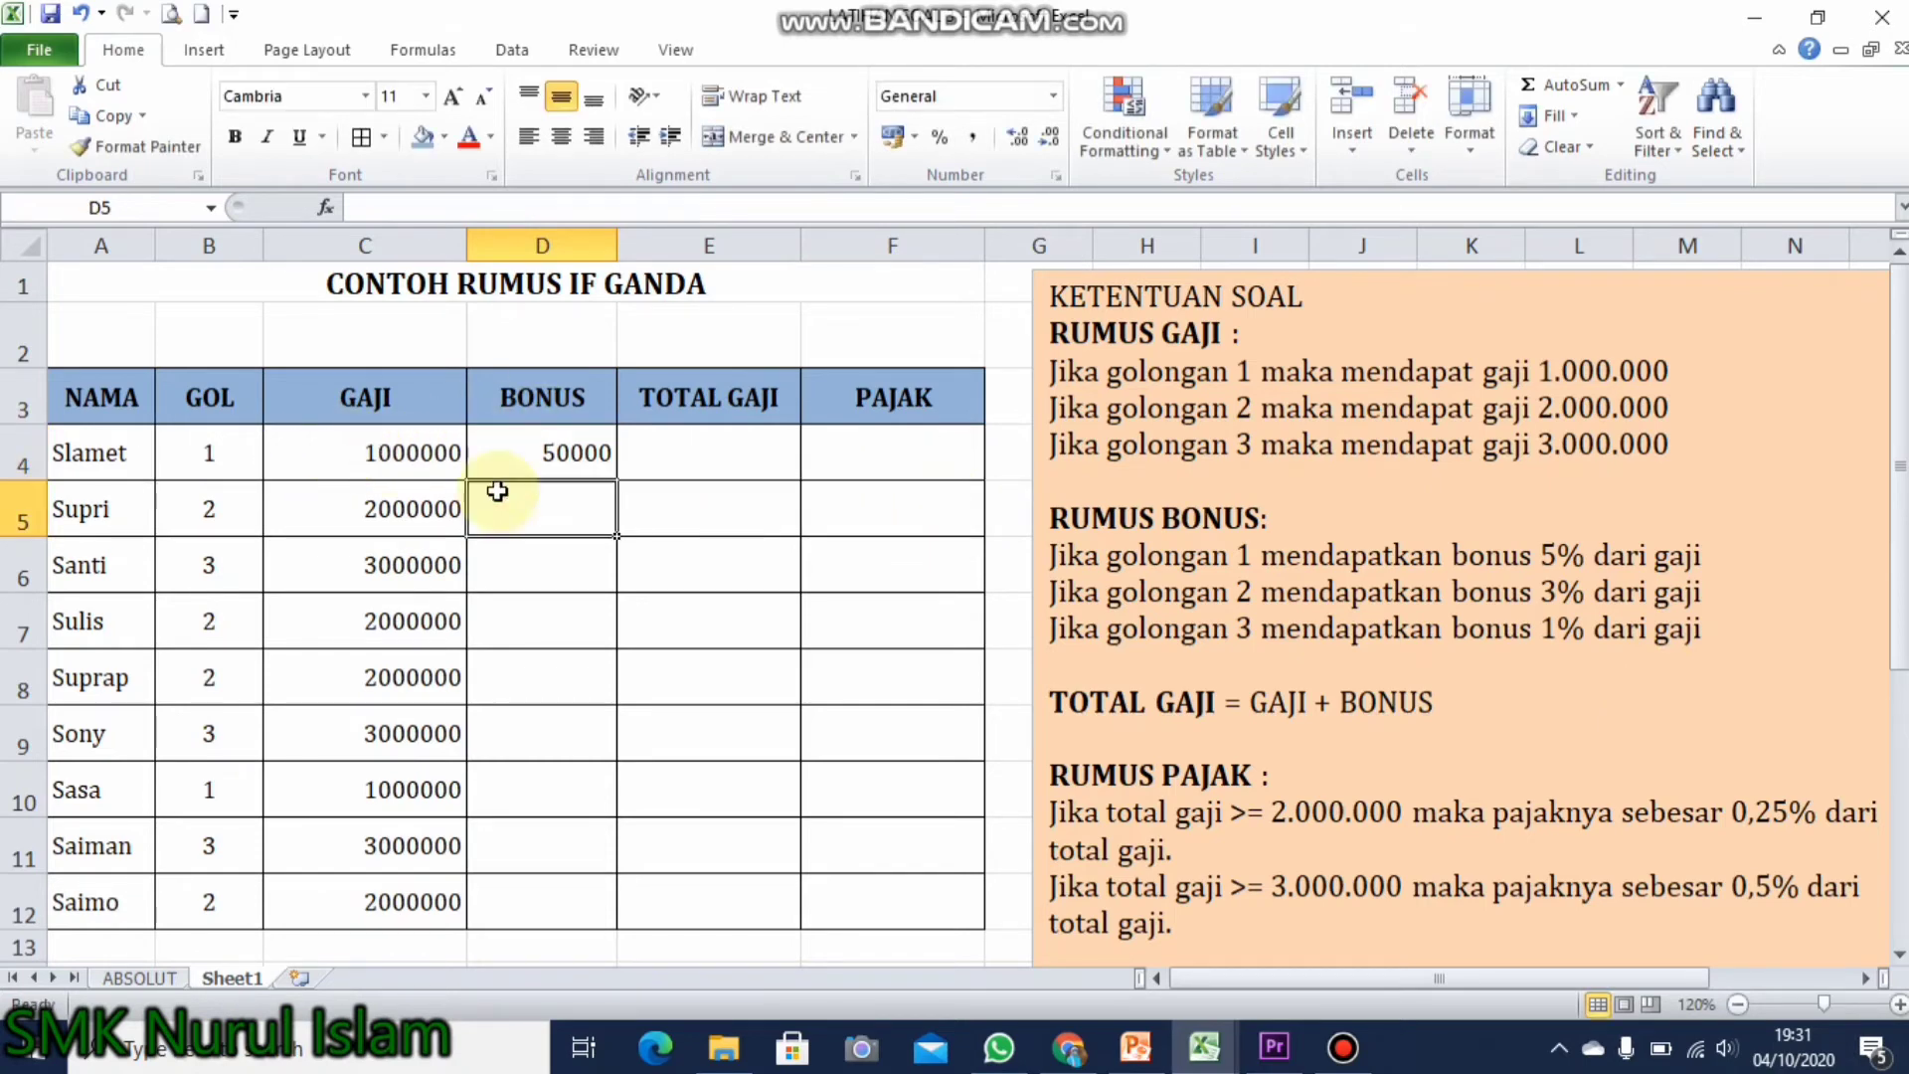
{"action": "left_click", "coordinate": [558, 417]}
Copy the bonus formula from D4 down to D12.
{"action": "left_click", "coordinate": [564, 452]}
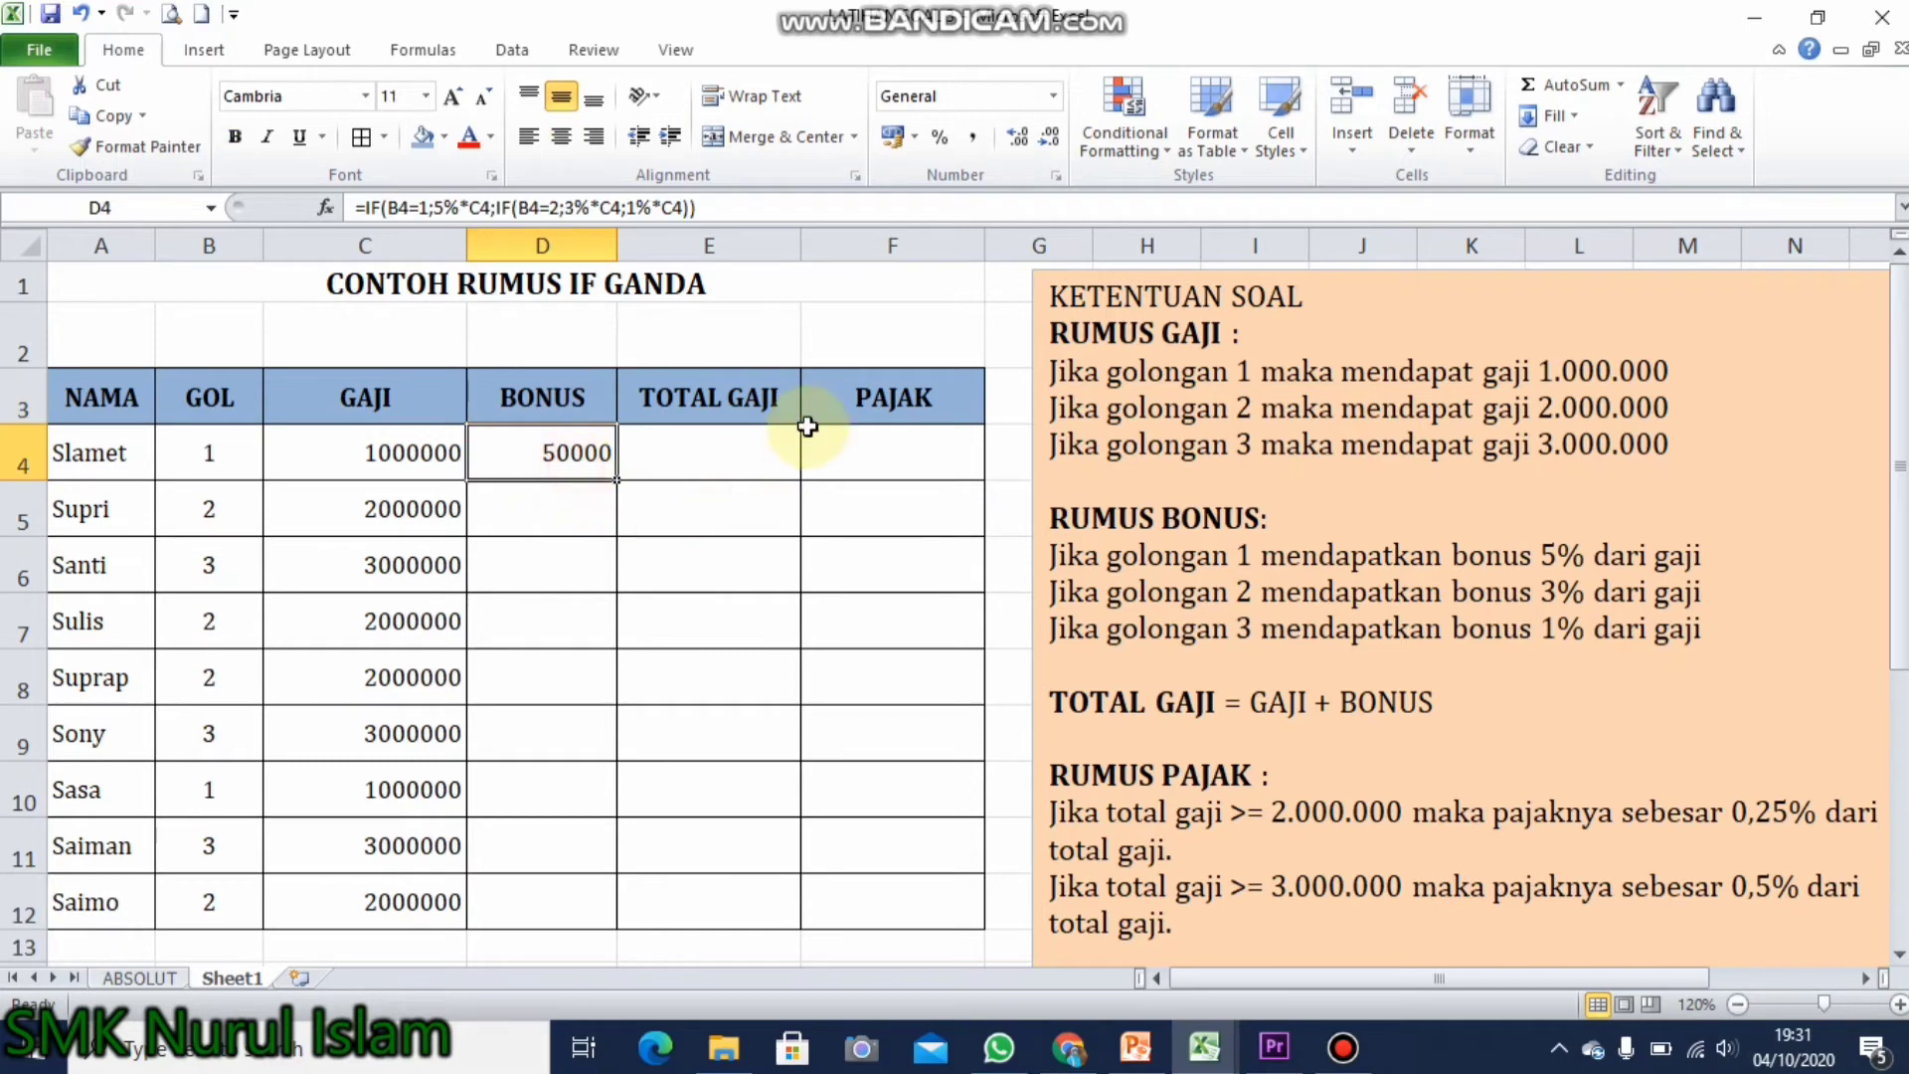
{"action": "left_click", "coordinate": [741, 443]}
{"action": "left_click", "coordinate": [595, 469]}
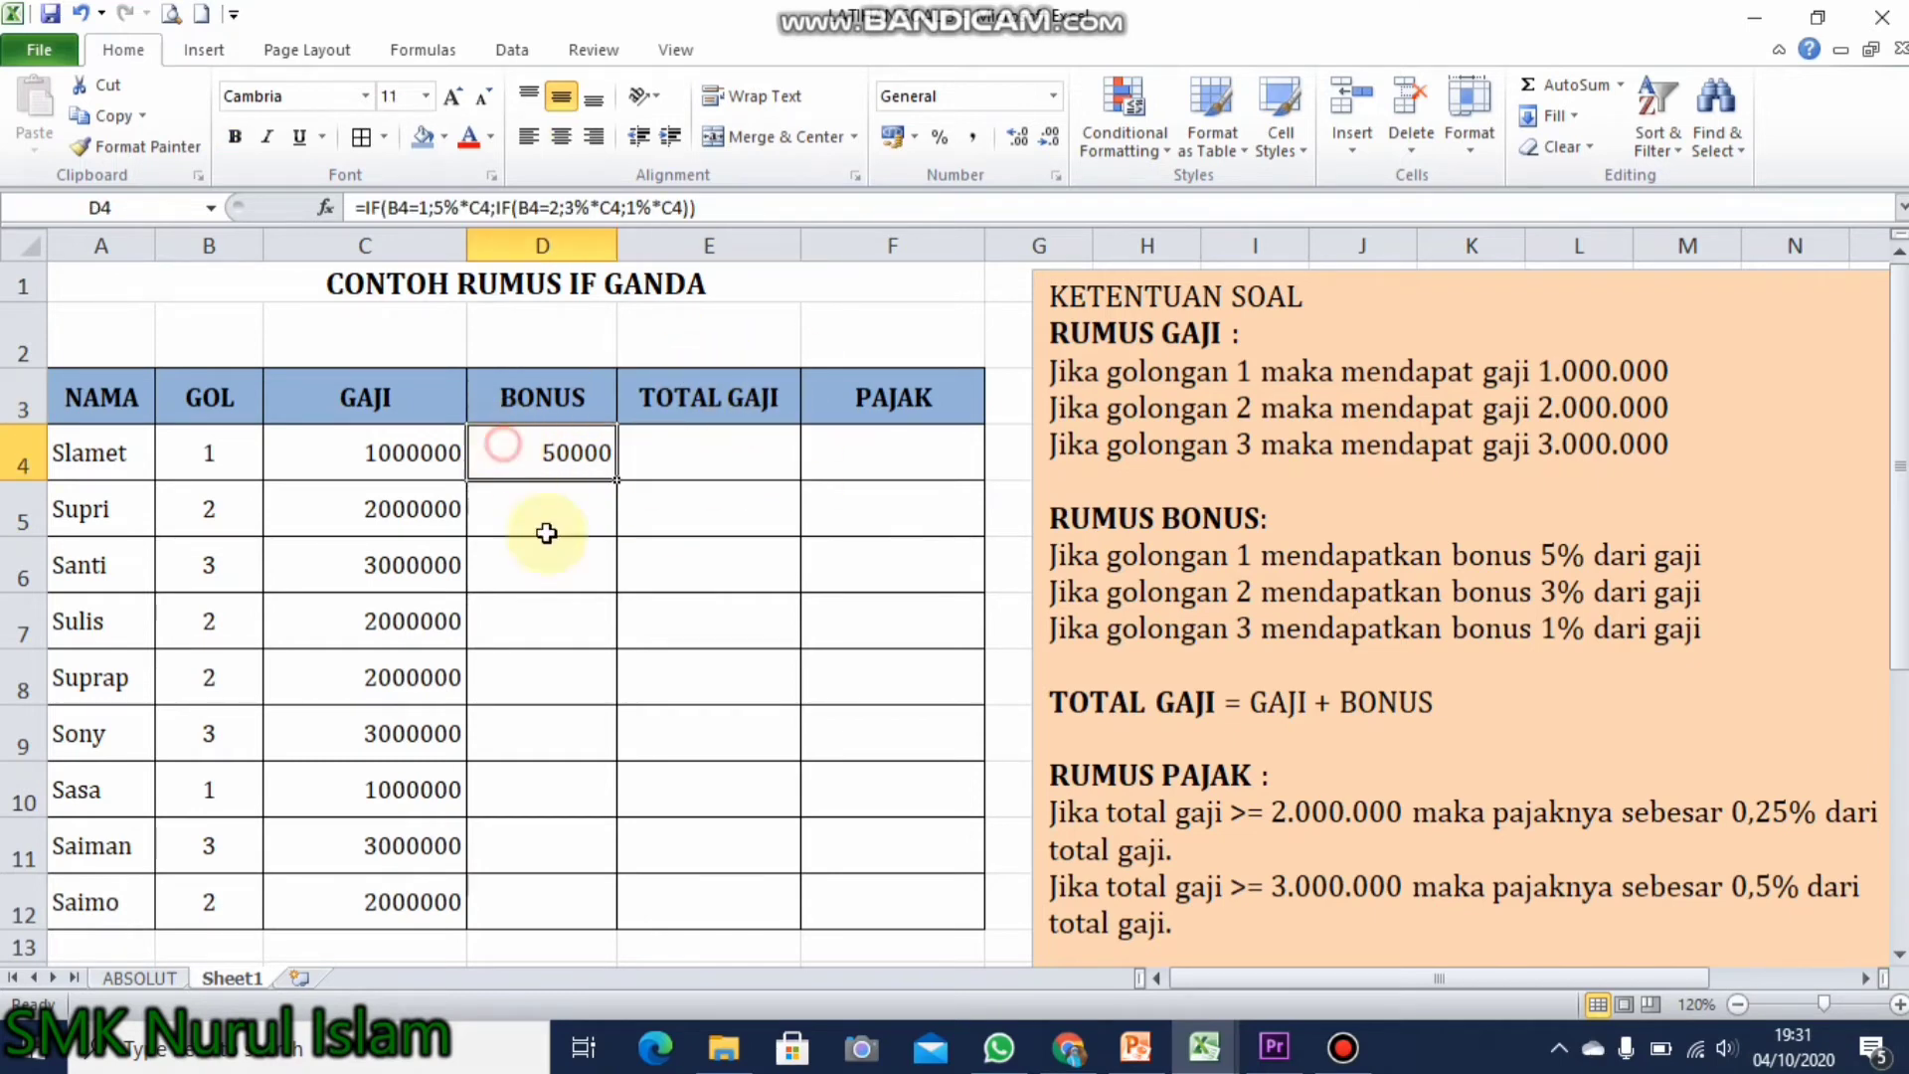
{"action": "left_click_drag", "start_coordinate": [618, 490], "coordinate": [612, 917]}
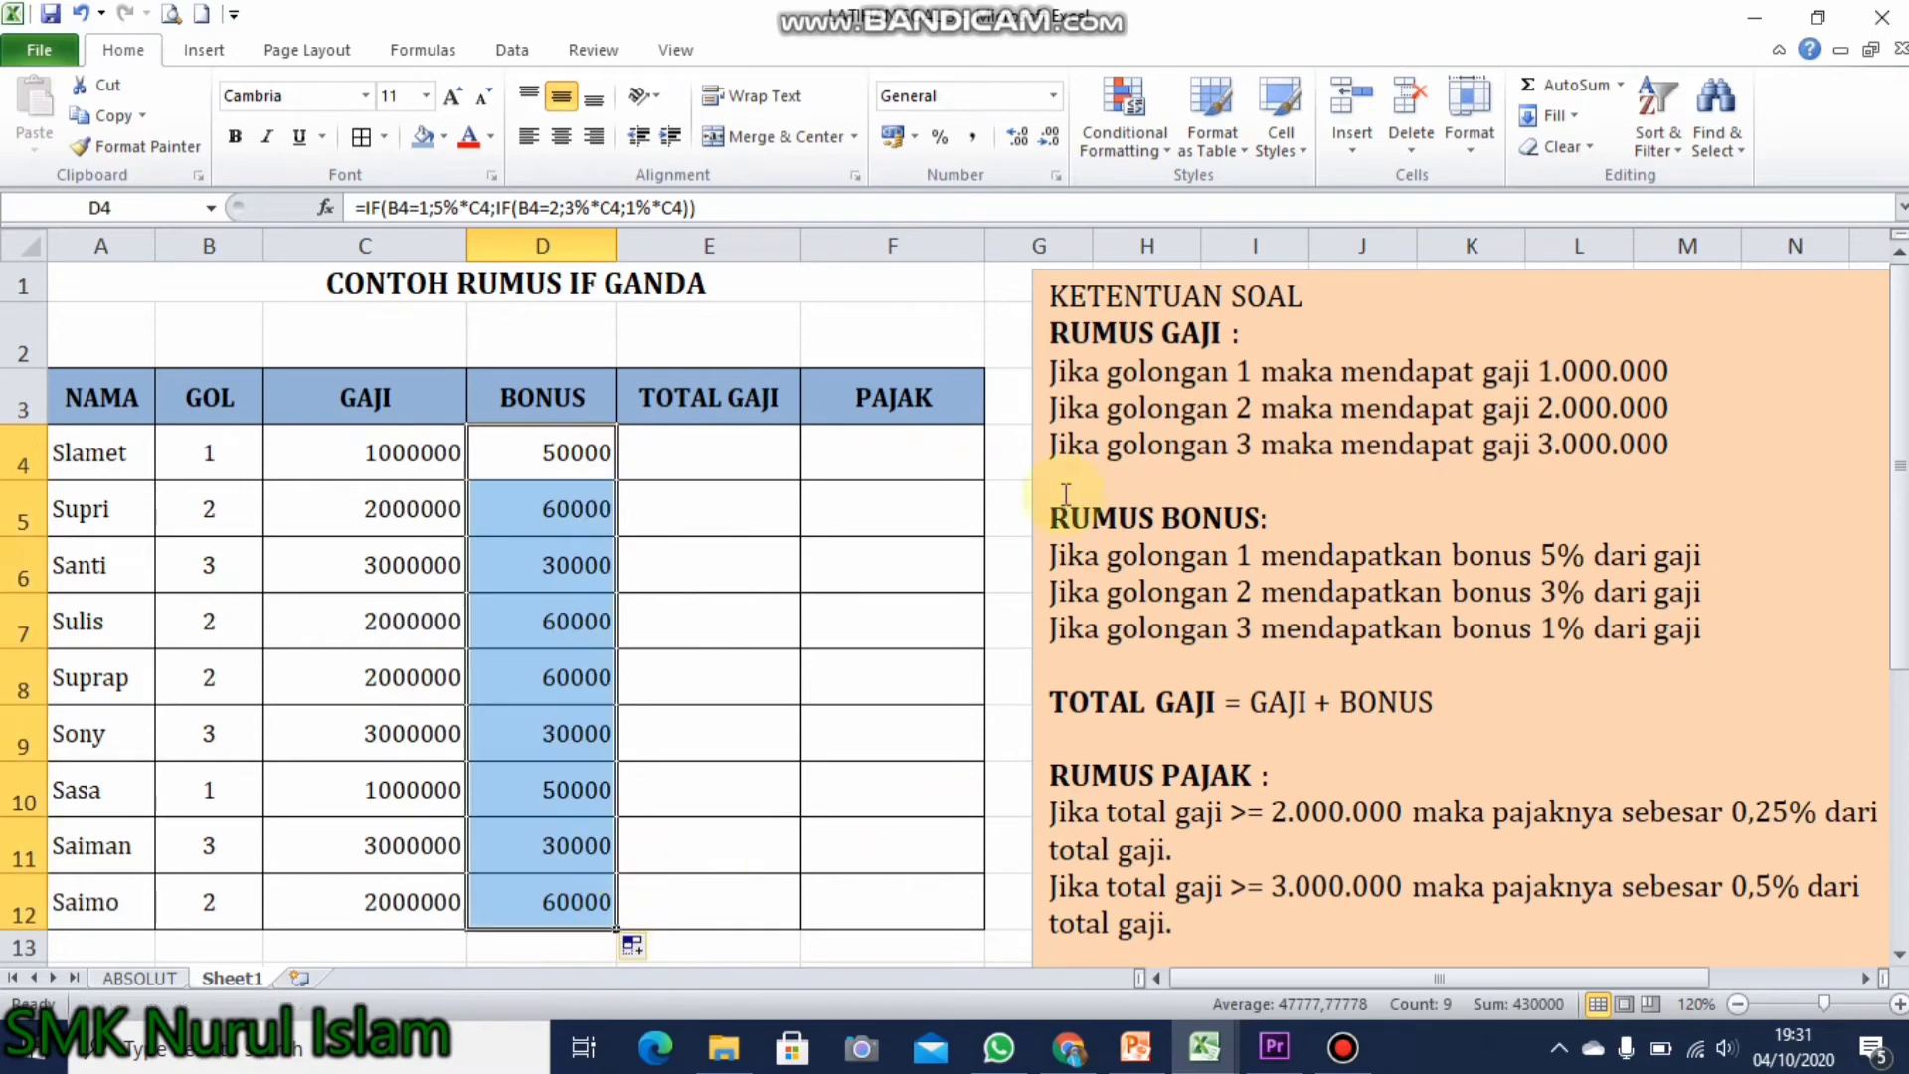
{"action": "left_click", "coordinate": [726, 444]}
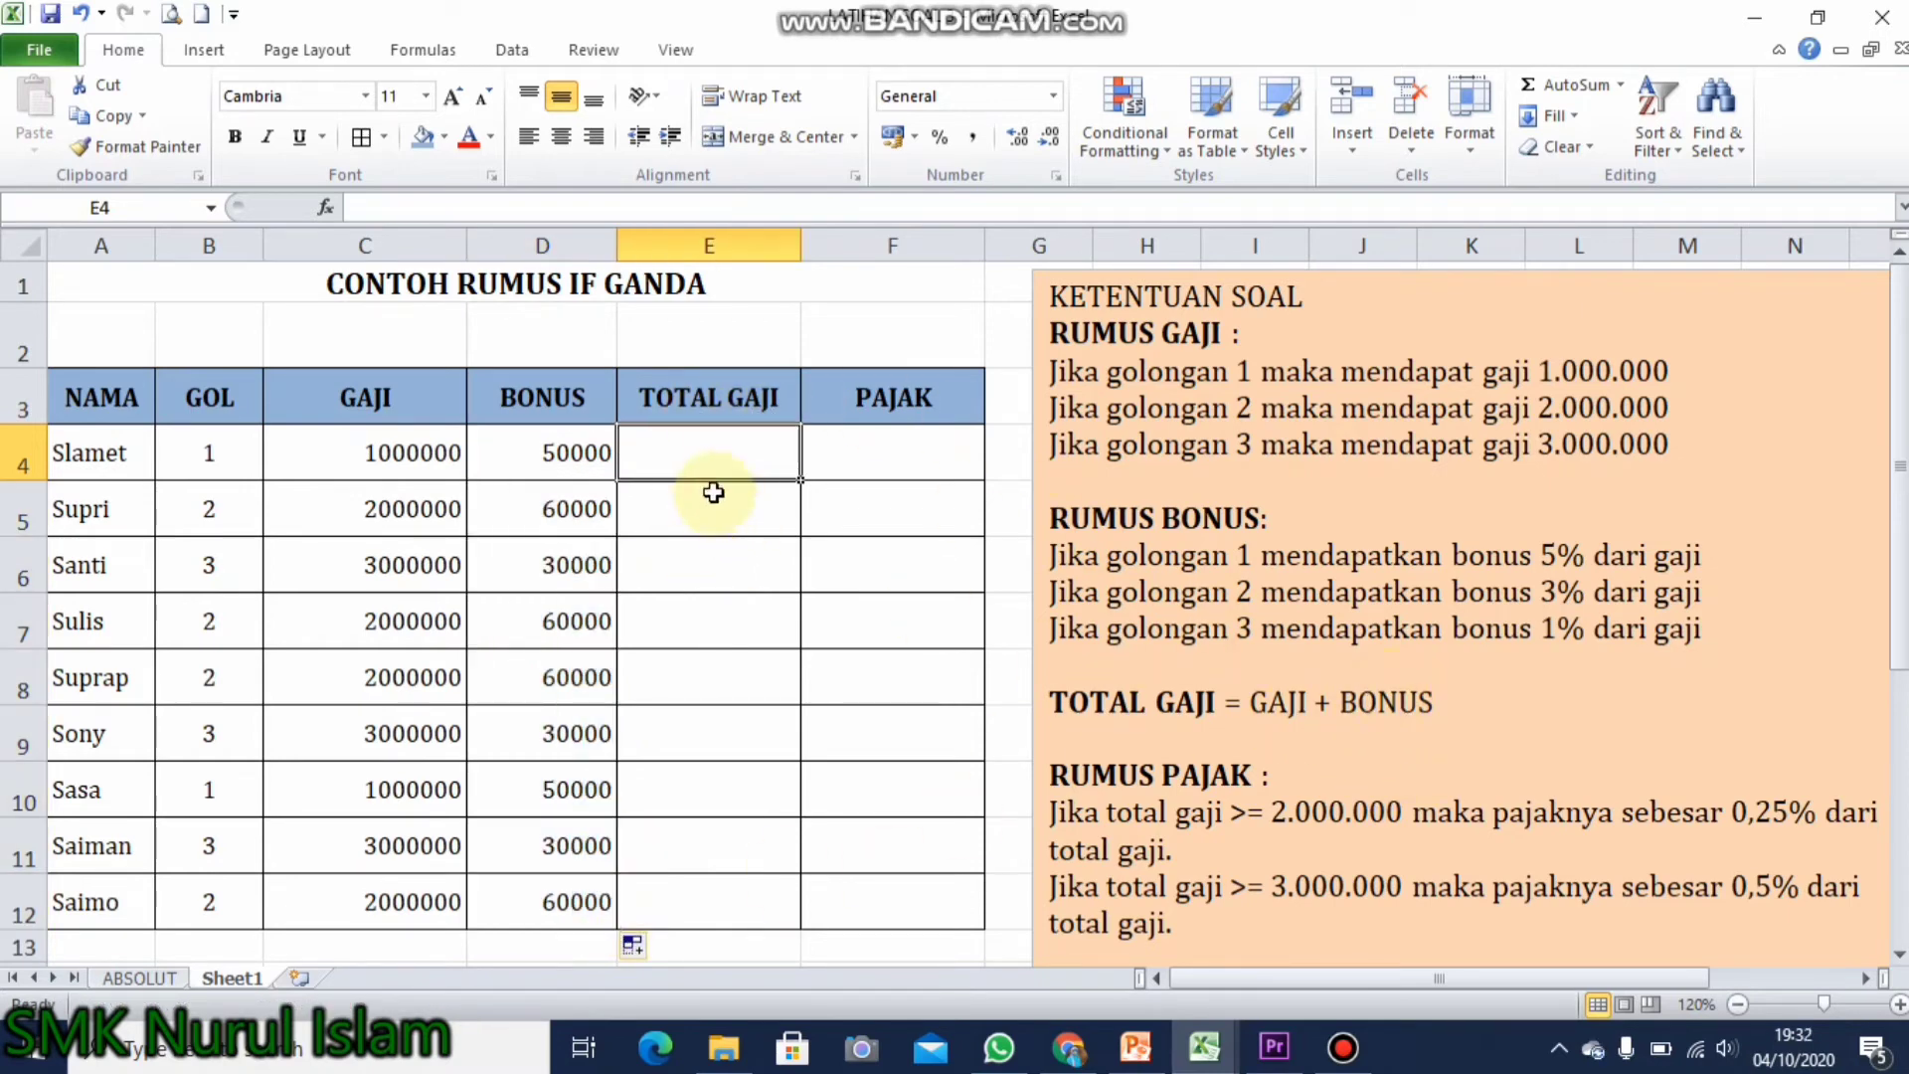
Enter =C4+D4 in E4 so Slamet's total salary shows 1050000.
{"action": "type", "text": "="}
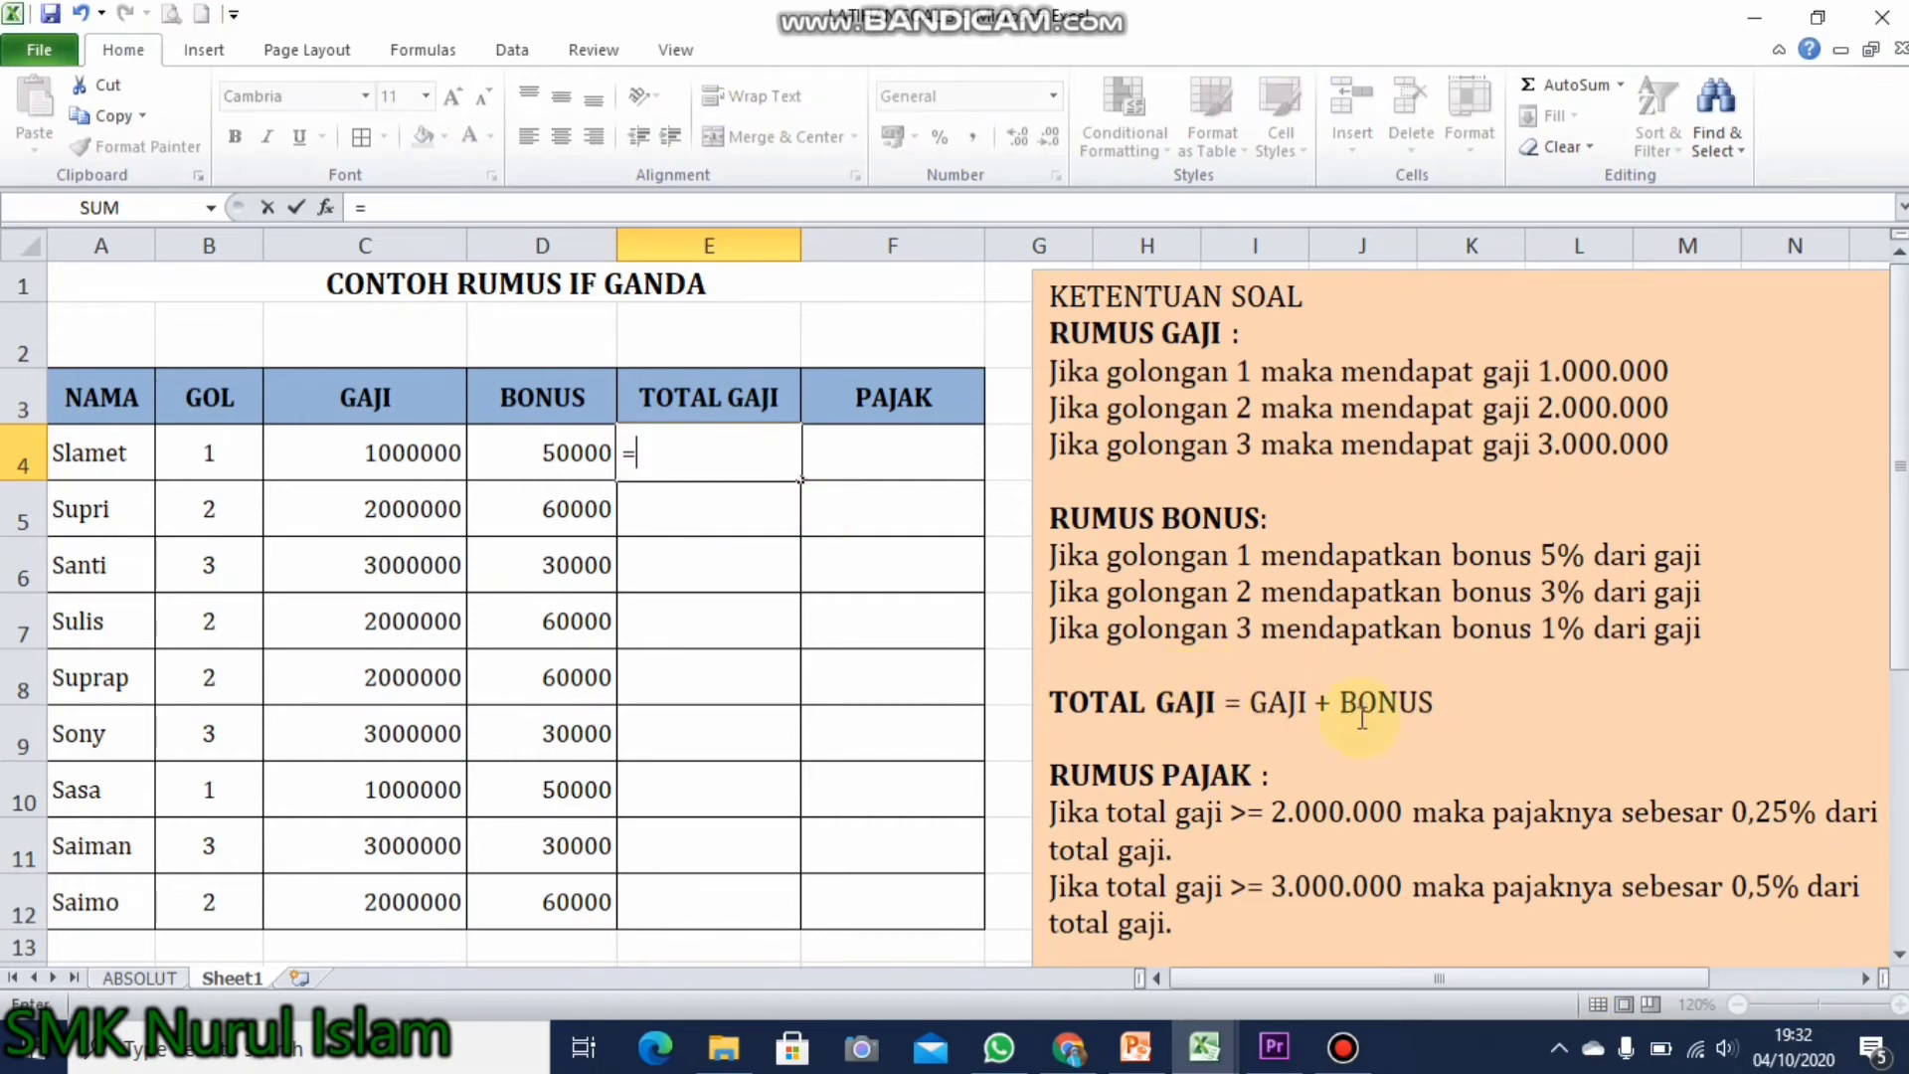
{"action": "left_click", "coordinate": [348, 440]}
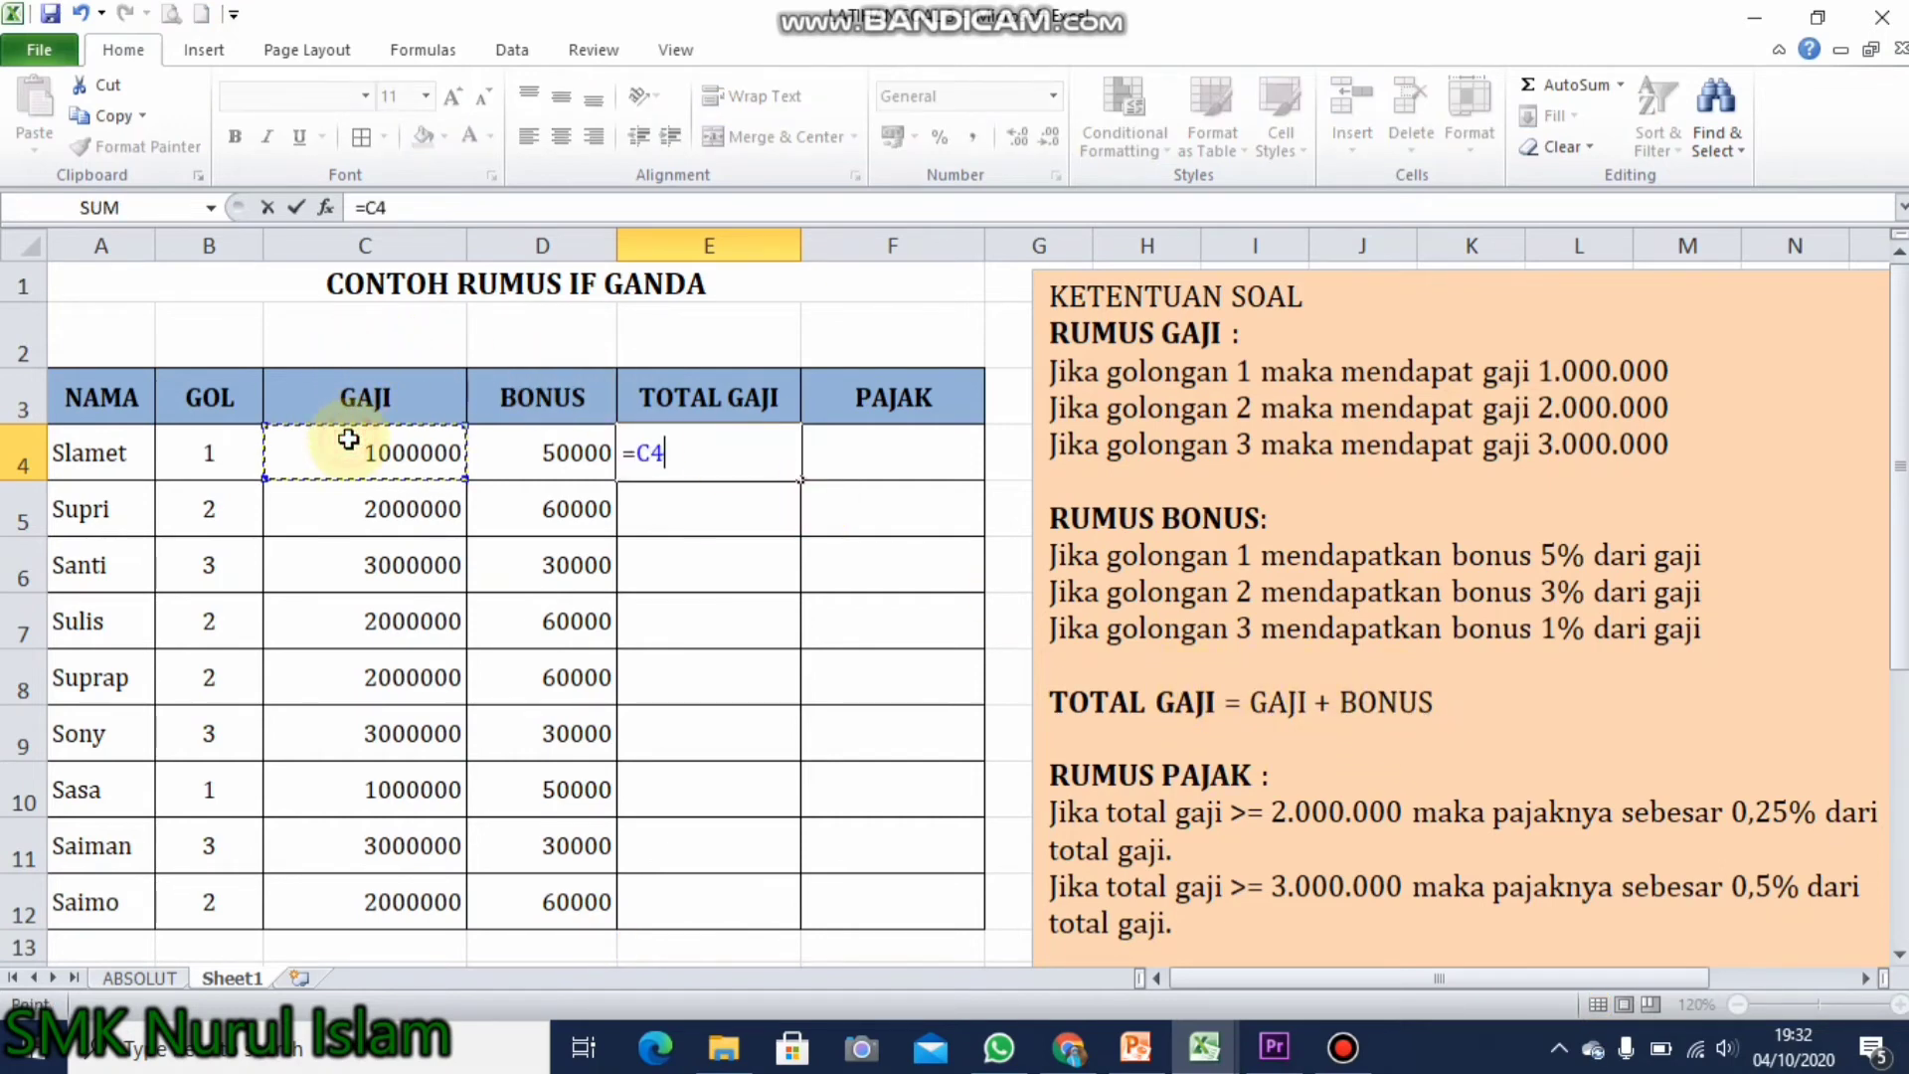
{"action": "type", "text": "+"}
{"action": "left_click", "coordinate": [550, 479]}
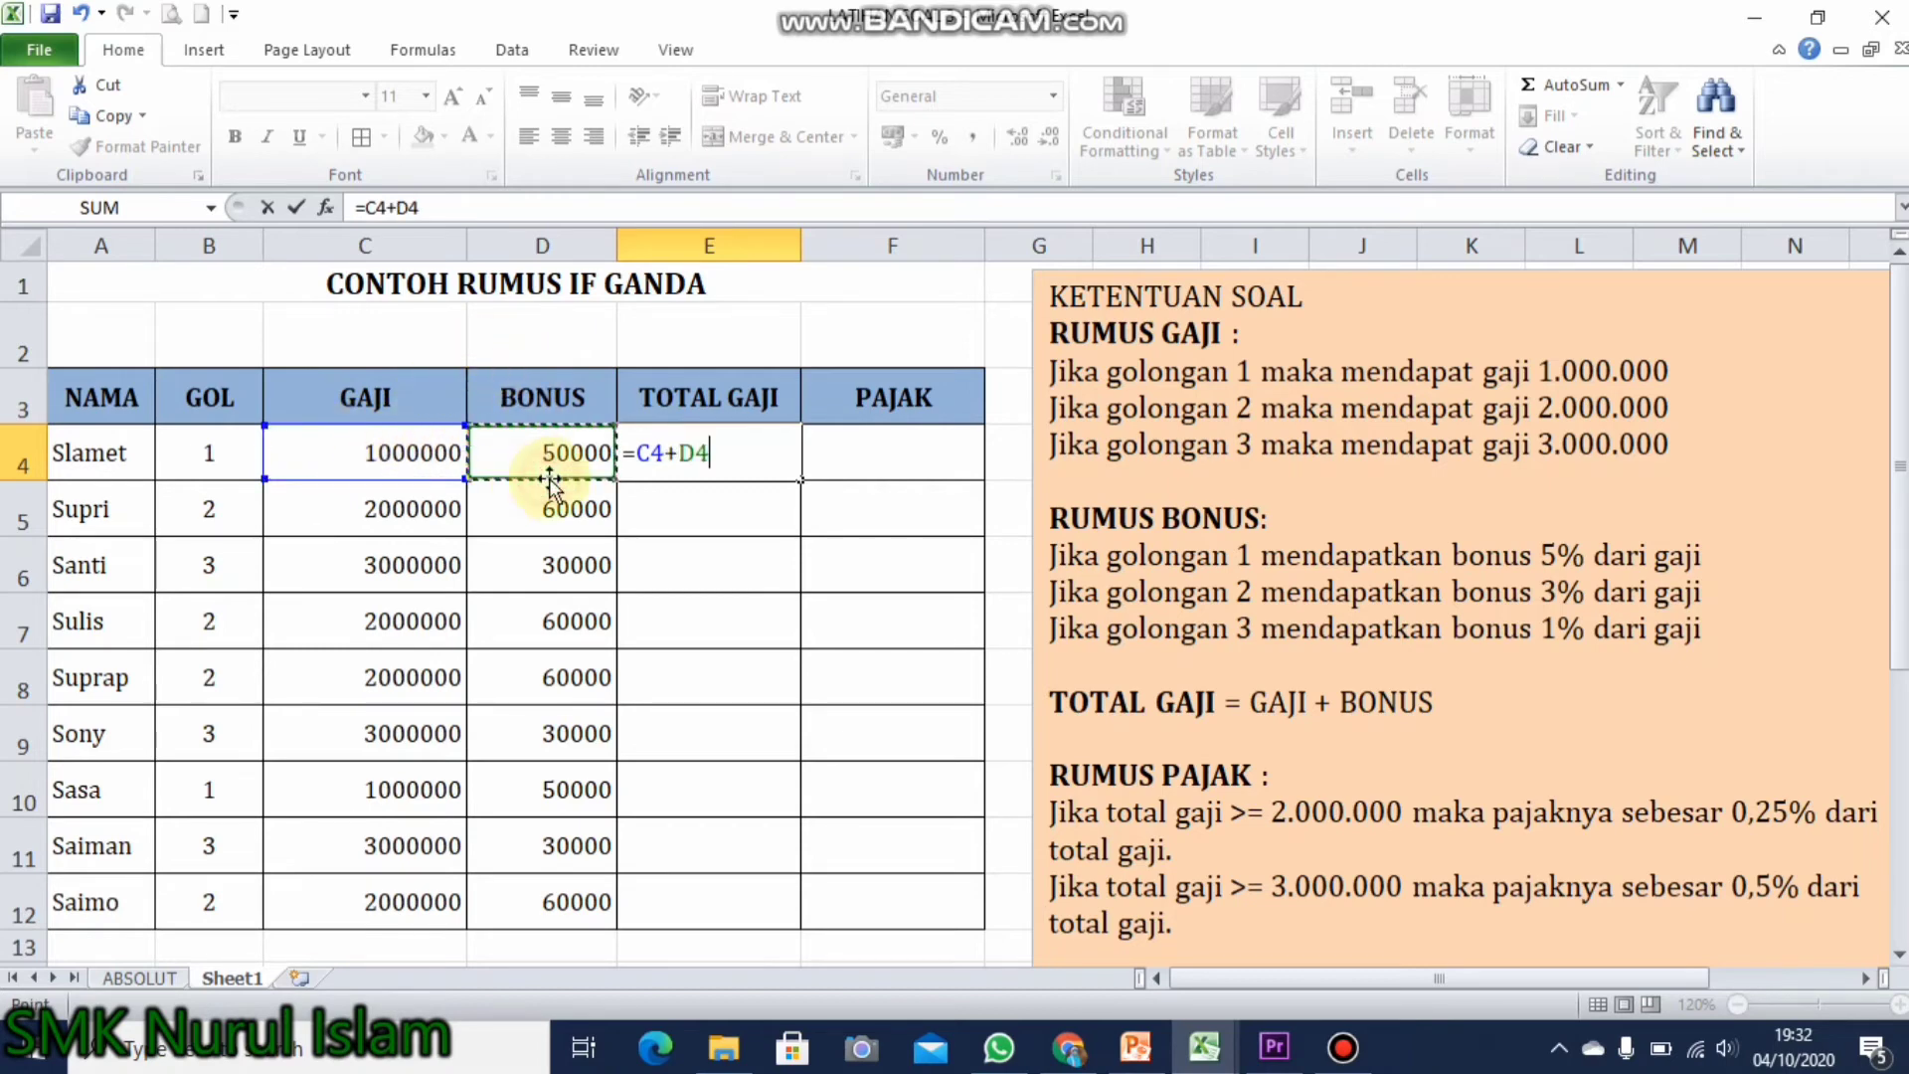
{"action": "key", "text": "Return"}
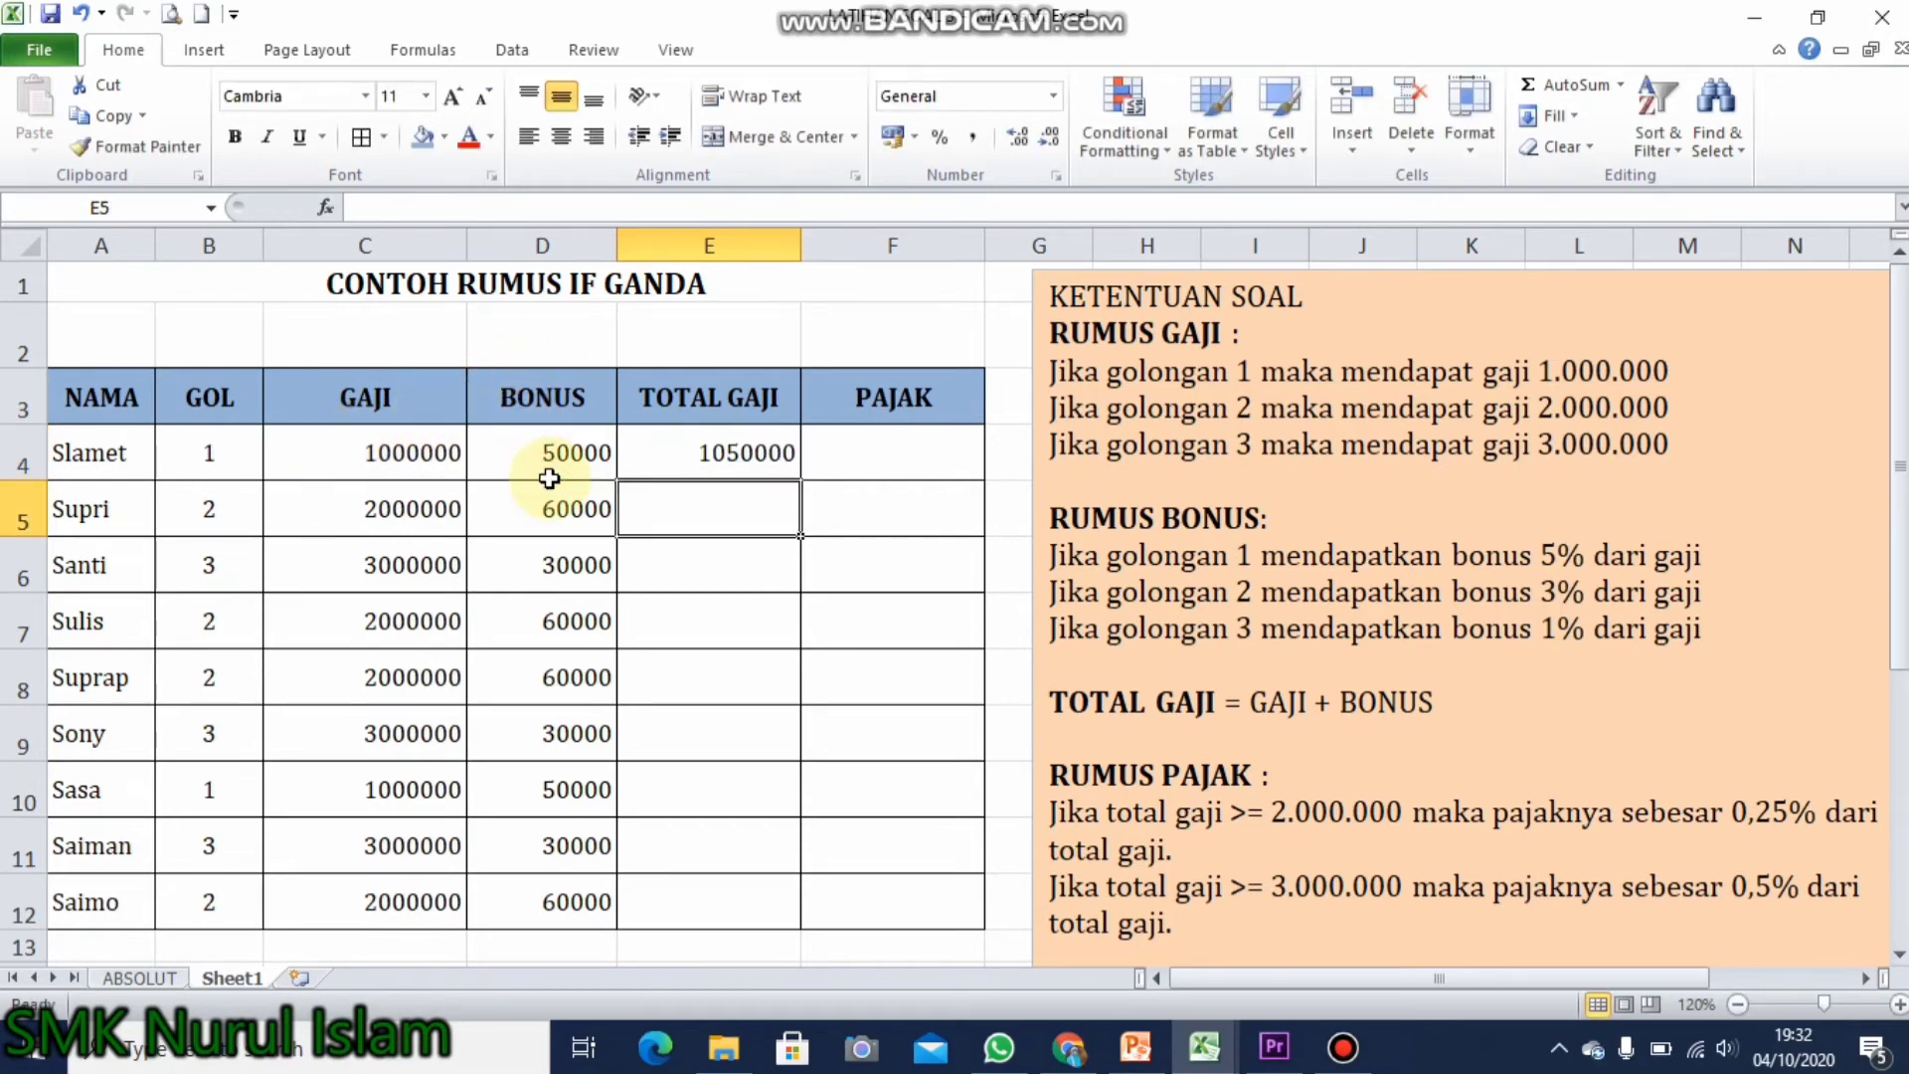
{"action": "left_click", "coordinate": [923, 440]}
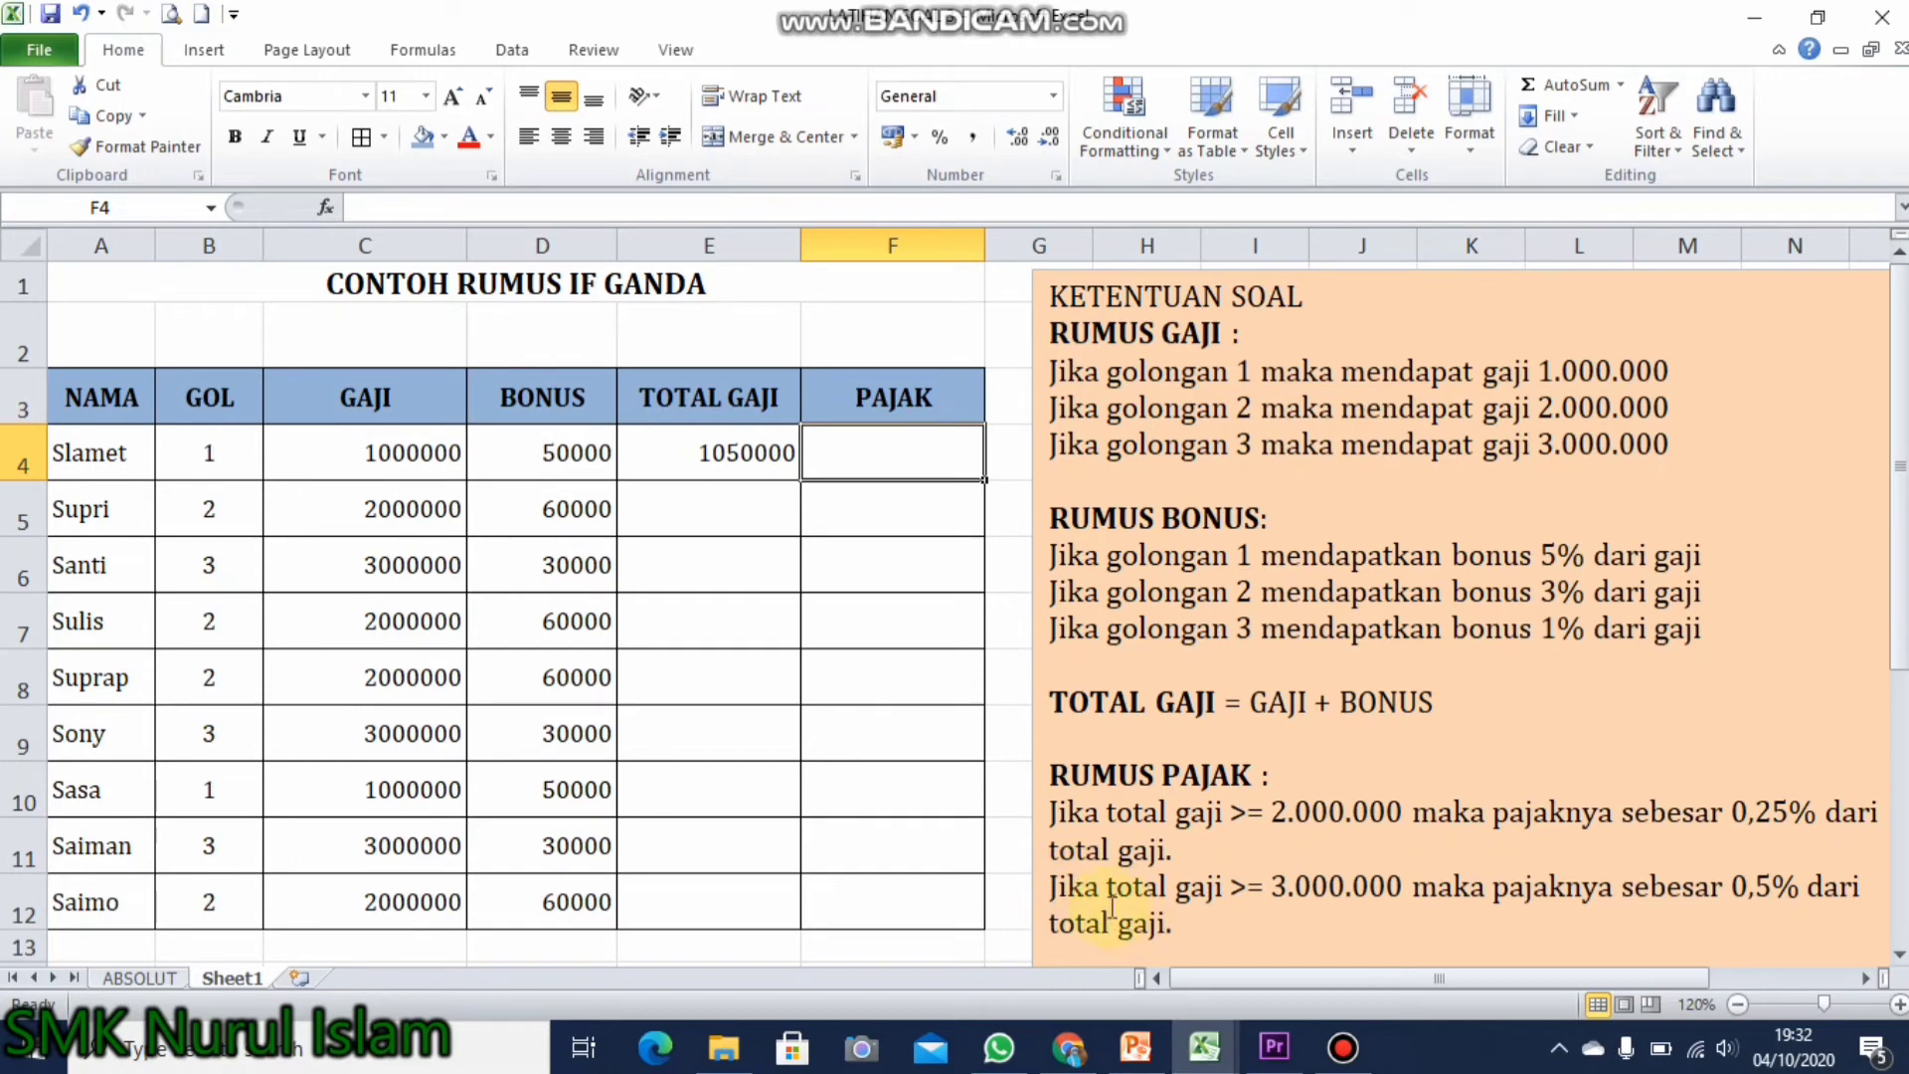
Enter =IF(E4>=2000000;0,25%*E4;0,5%*E4) in F4, giving Slamet a 5250 tax.
{"action": "type", "text": "=I"}
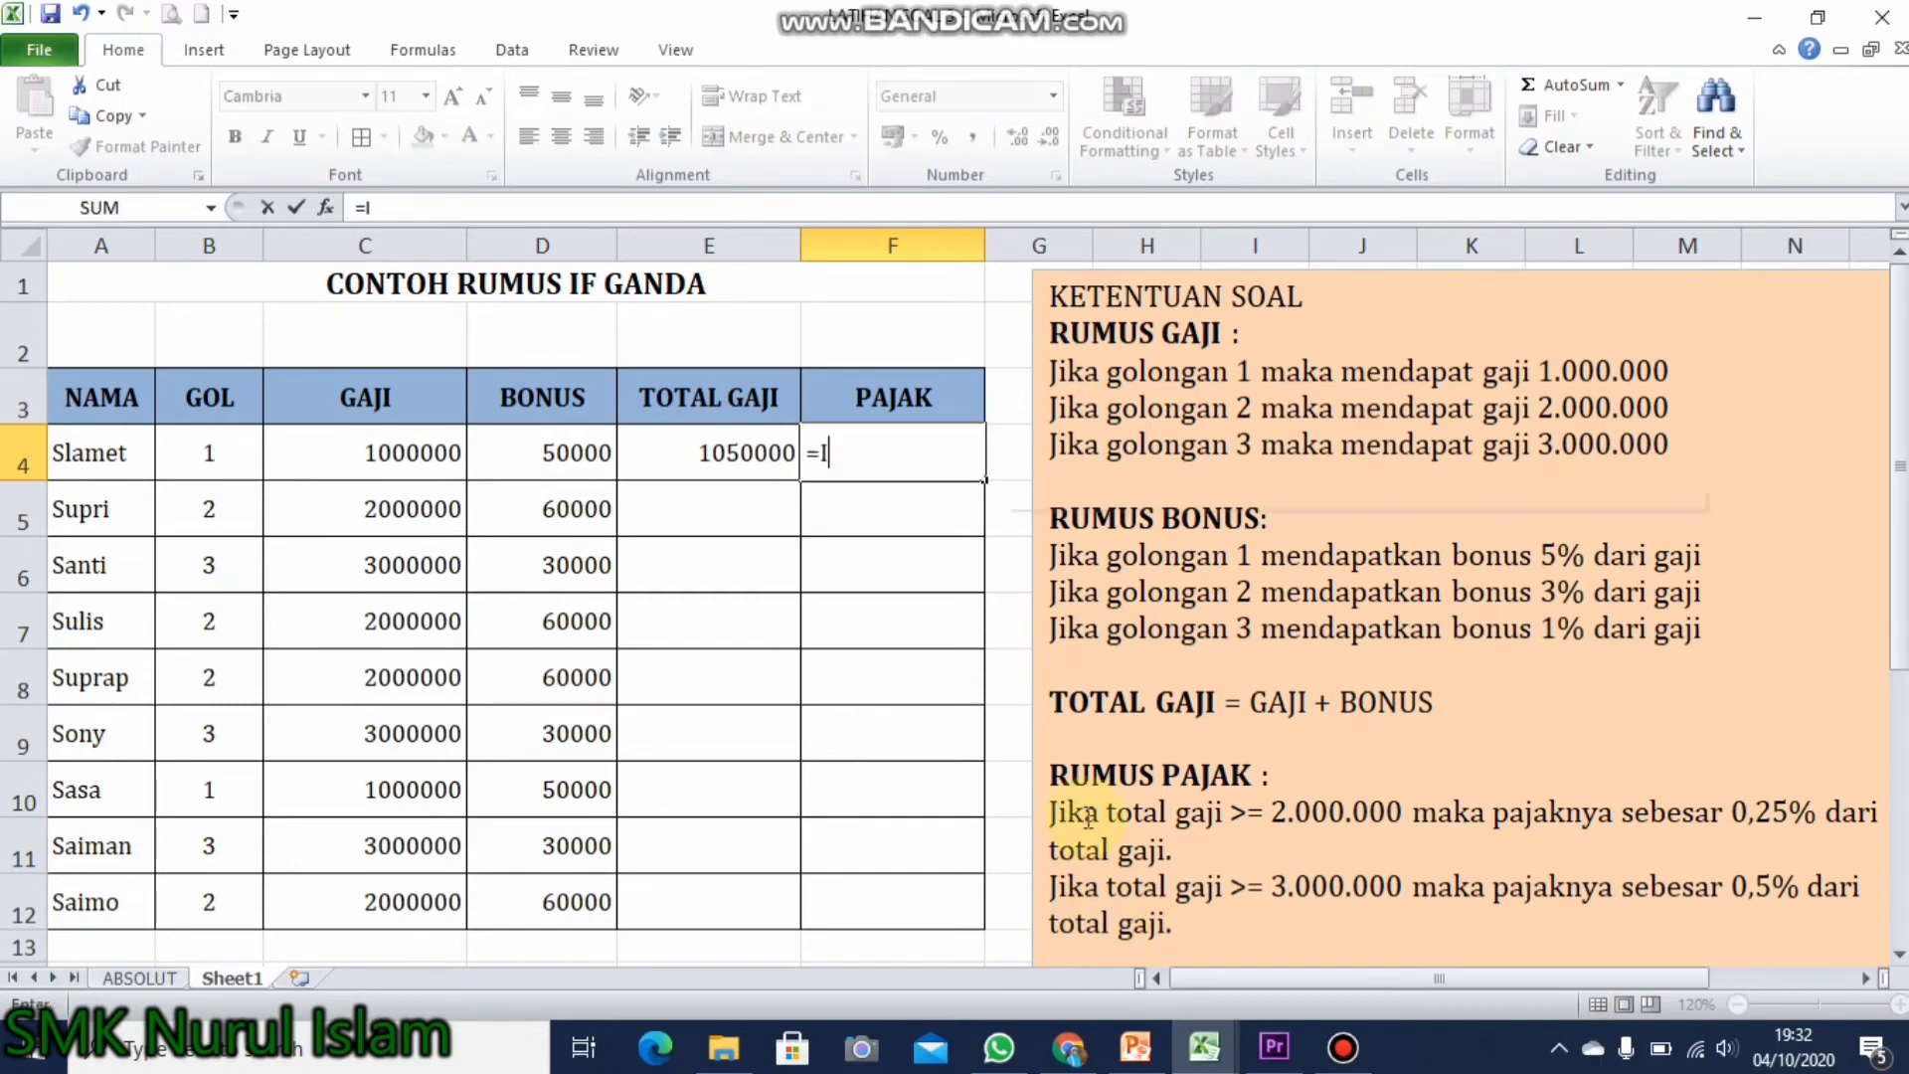
{"action": "type", "text": "F("}
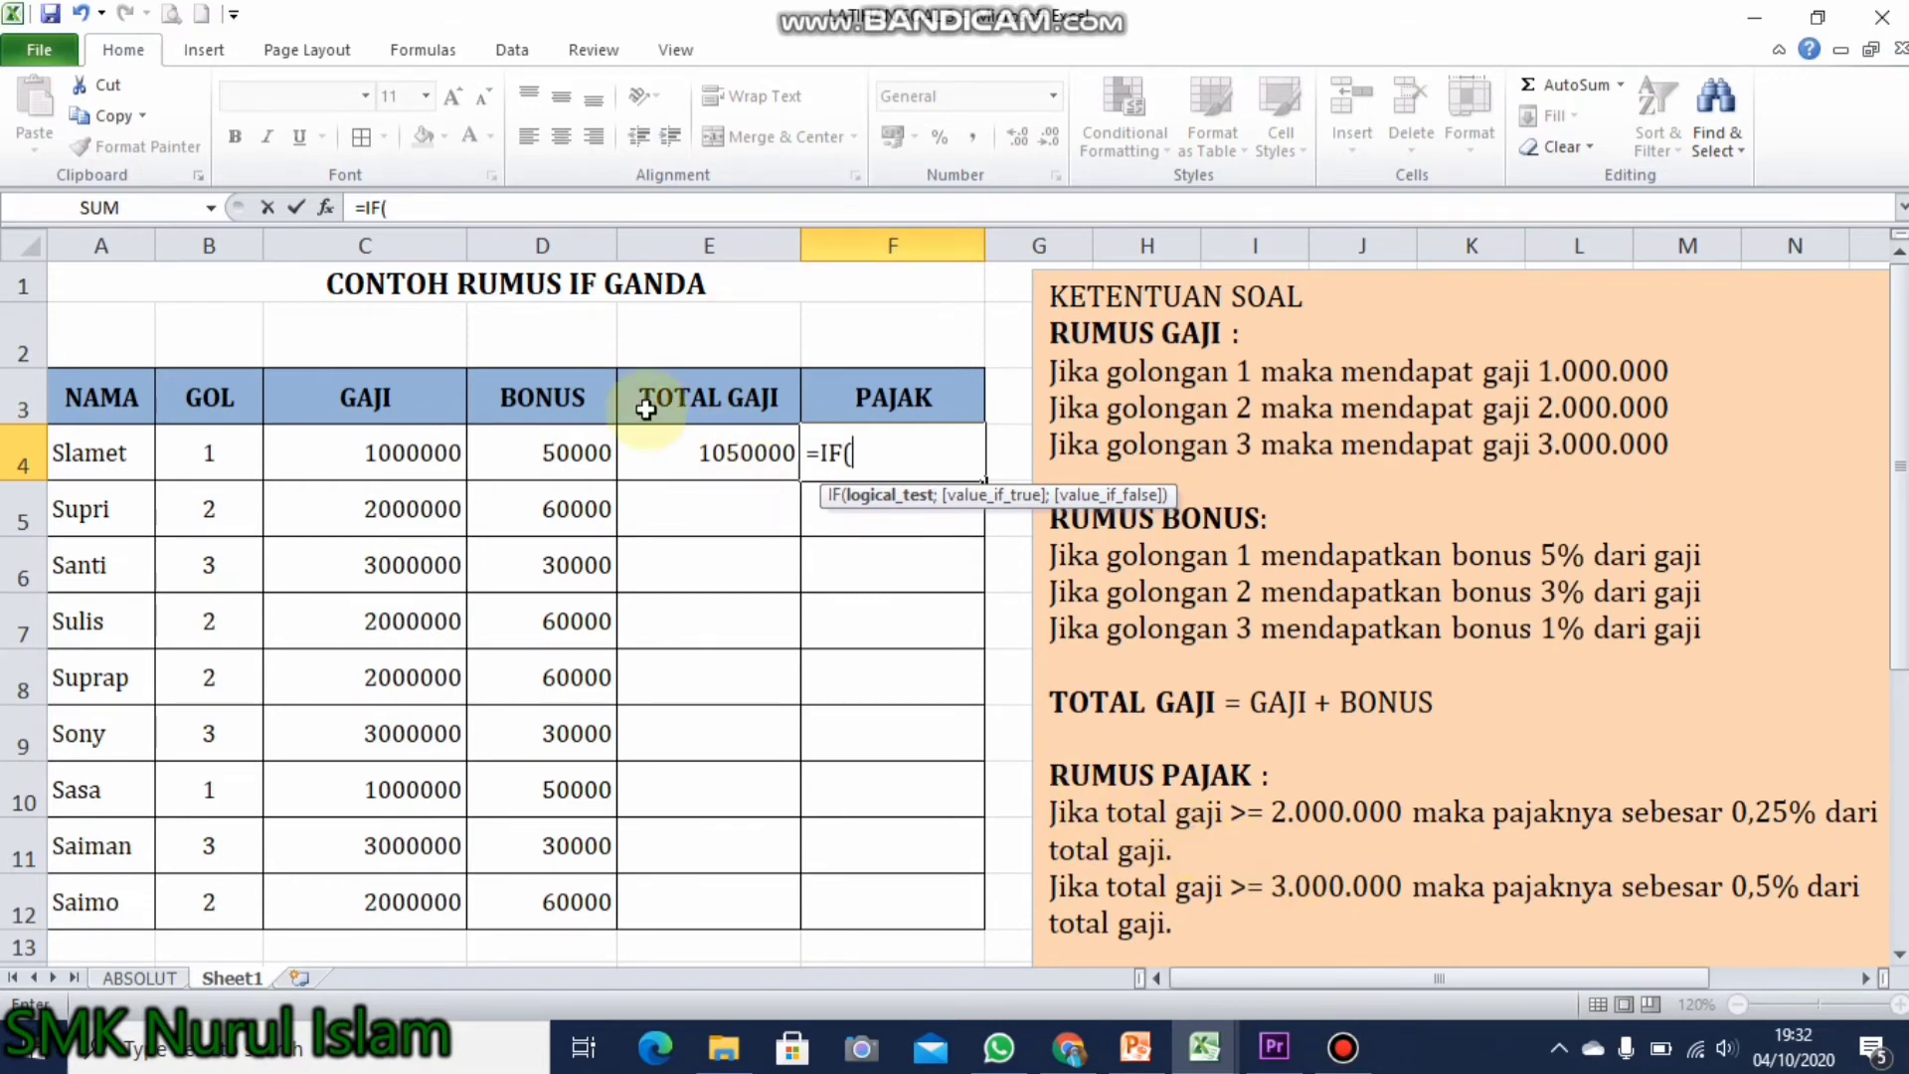
{"action": "left_click", "coordinate": [738, 438]}
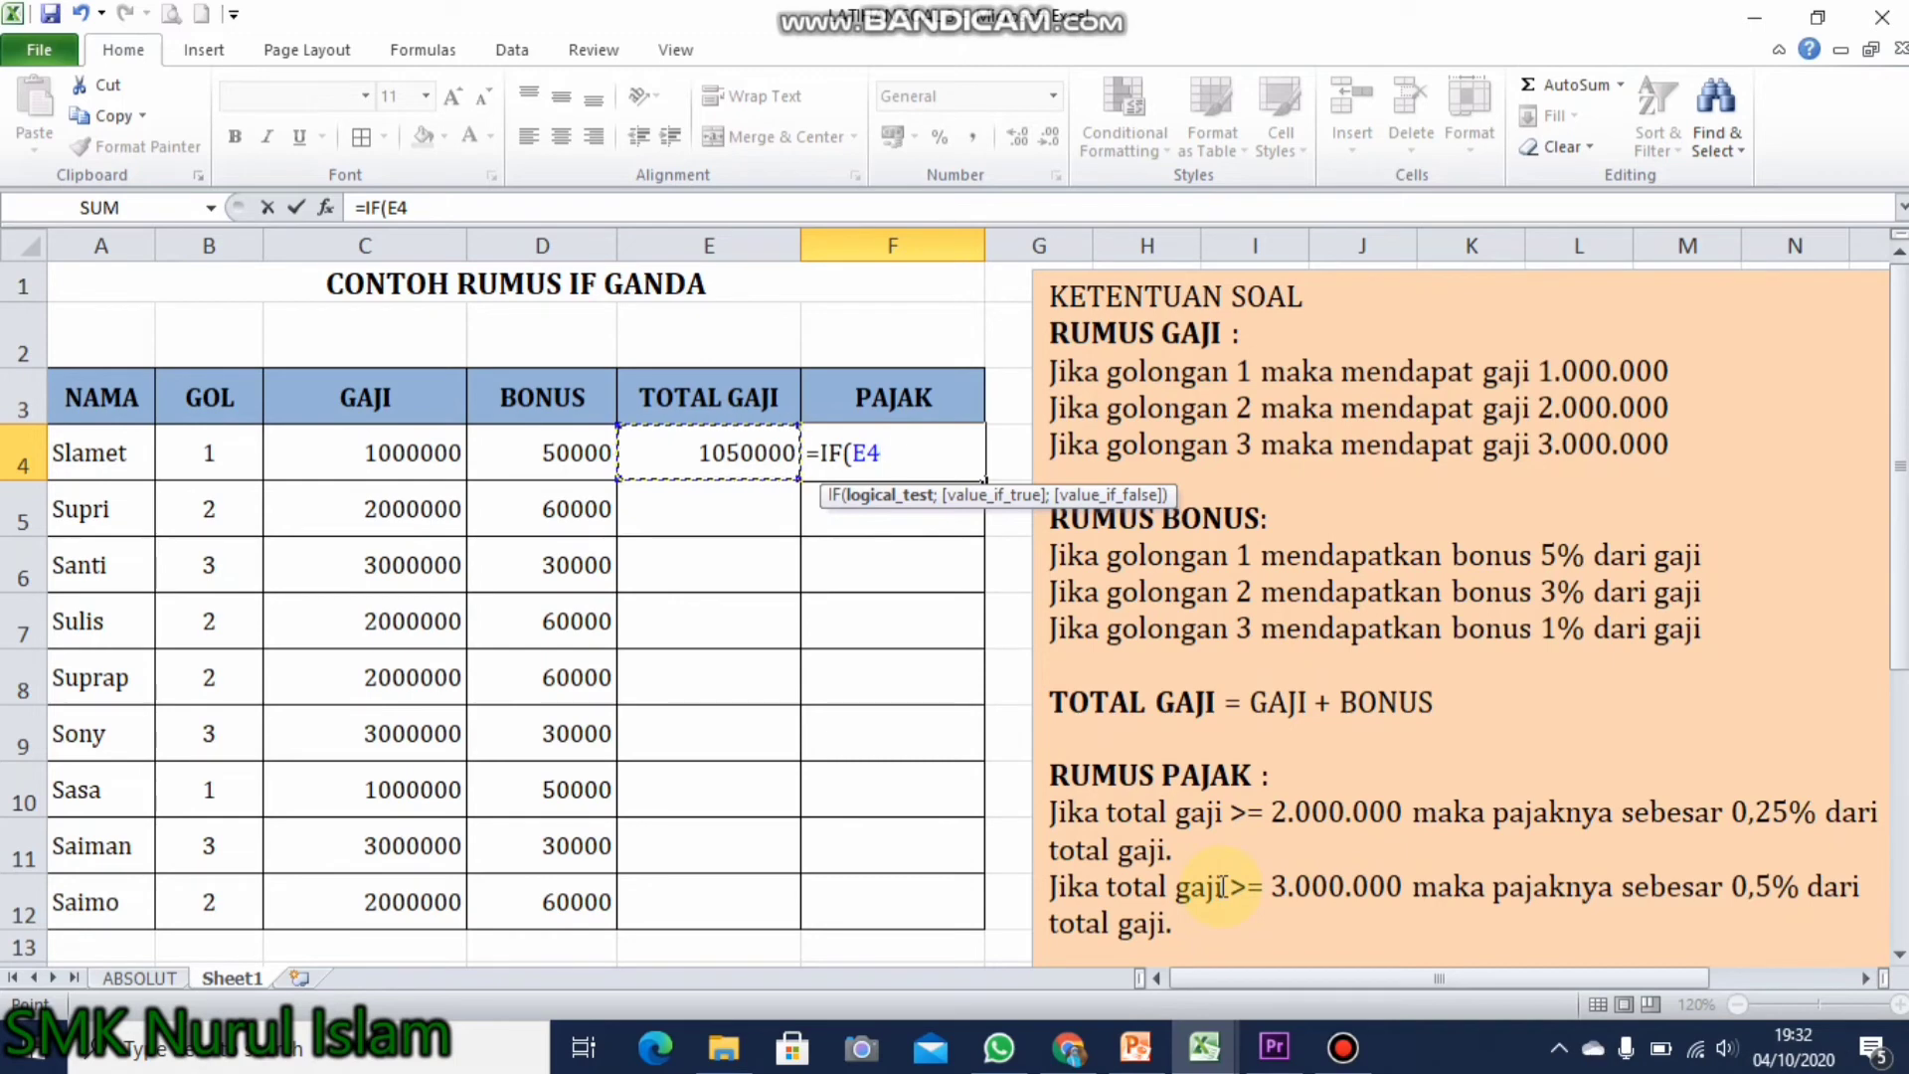
{"action": "type", "text": ">=2"}
{"action": "type", "text": "000000;0,2"}
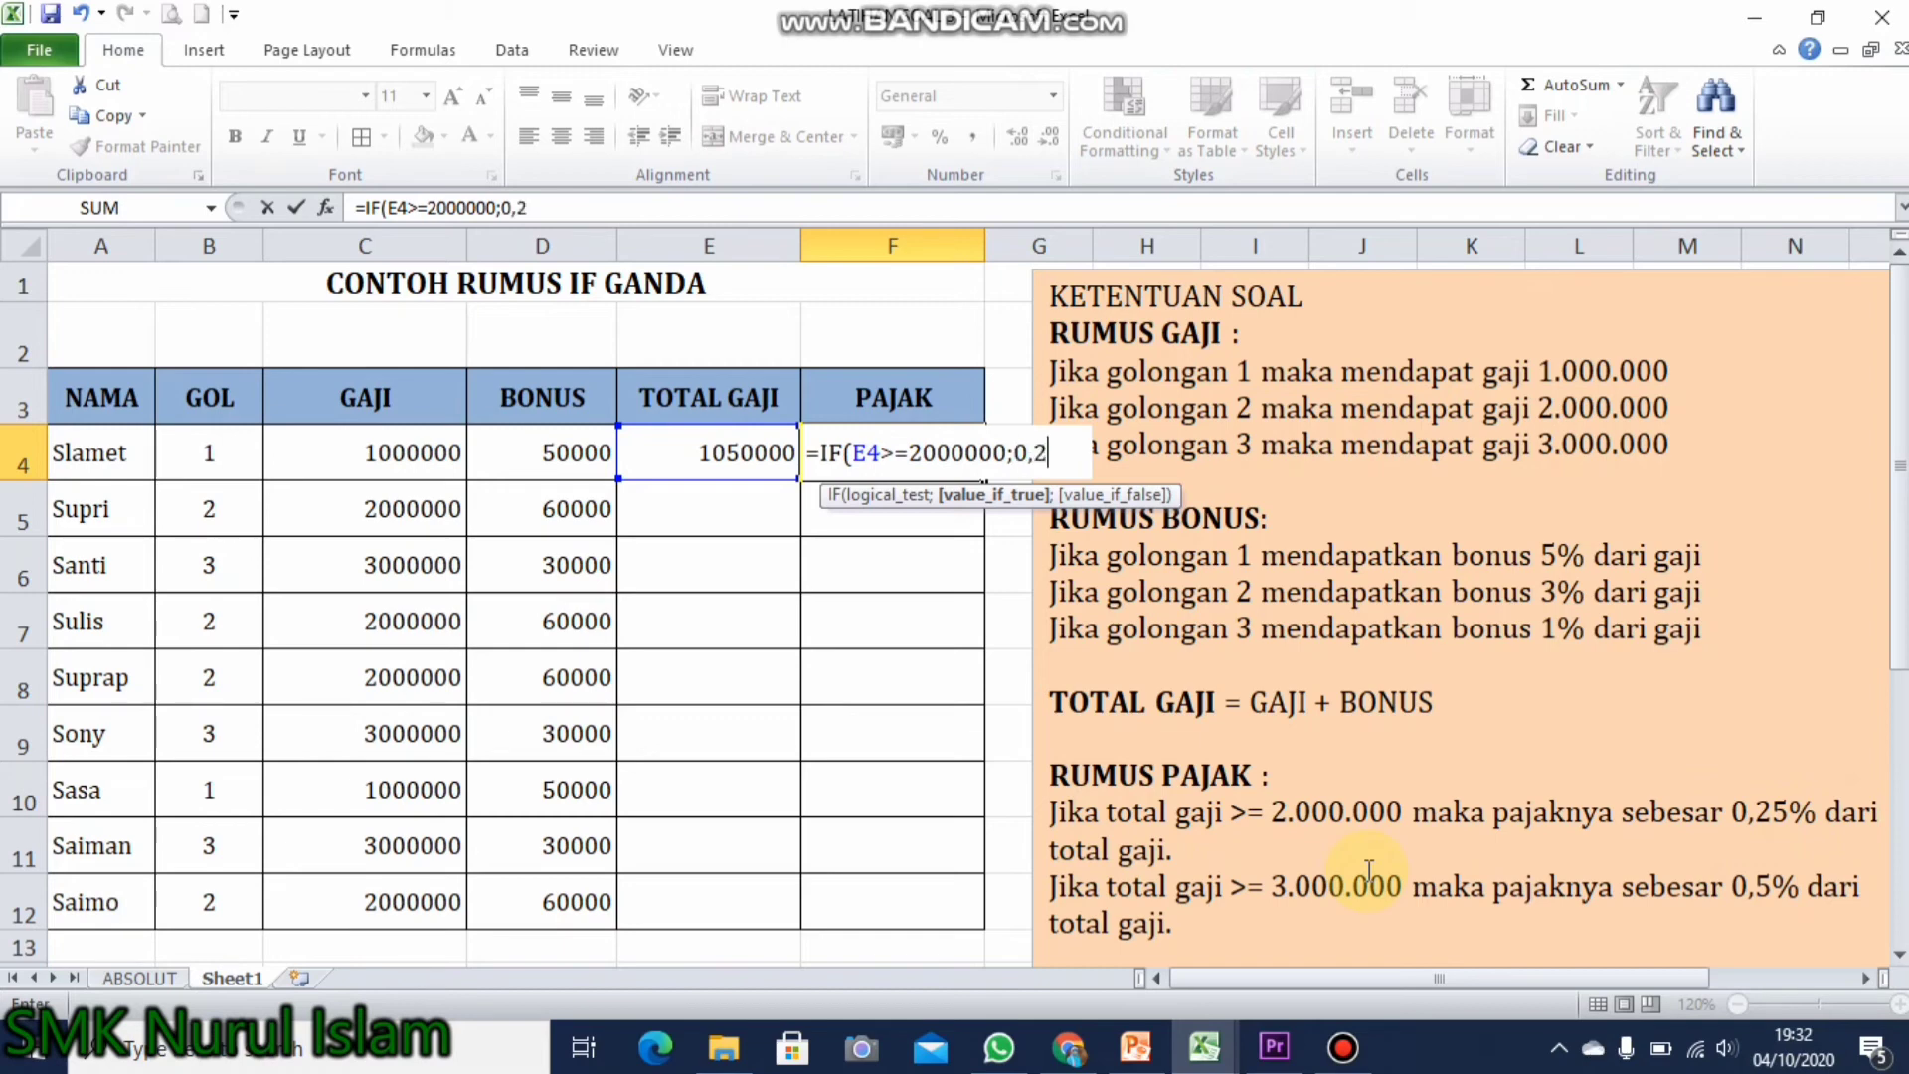
{"action": "type", "text": "*"}
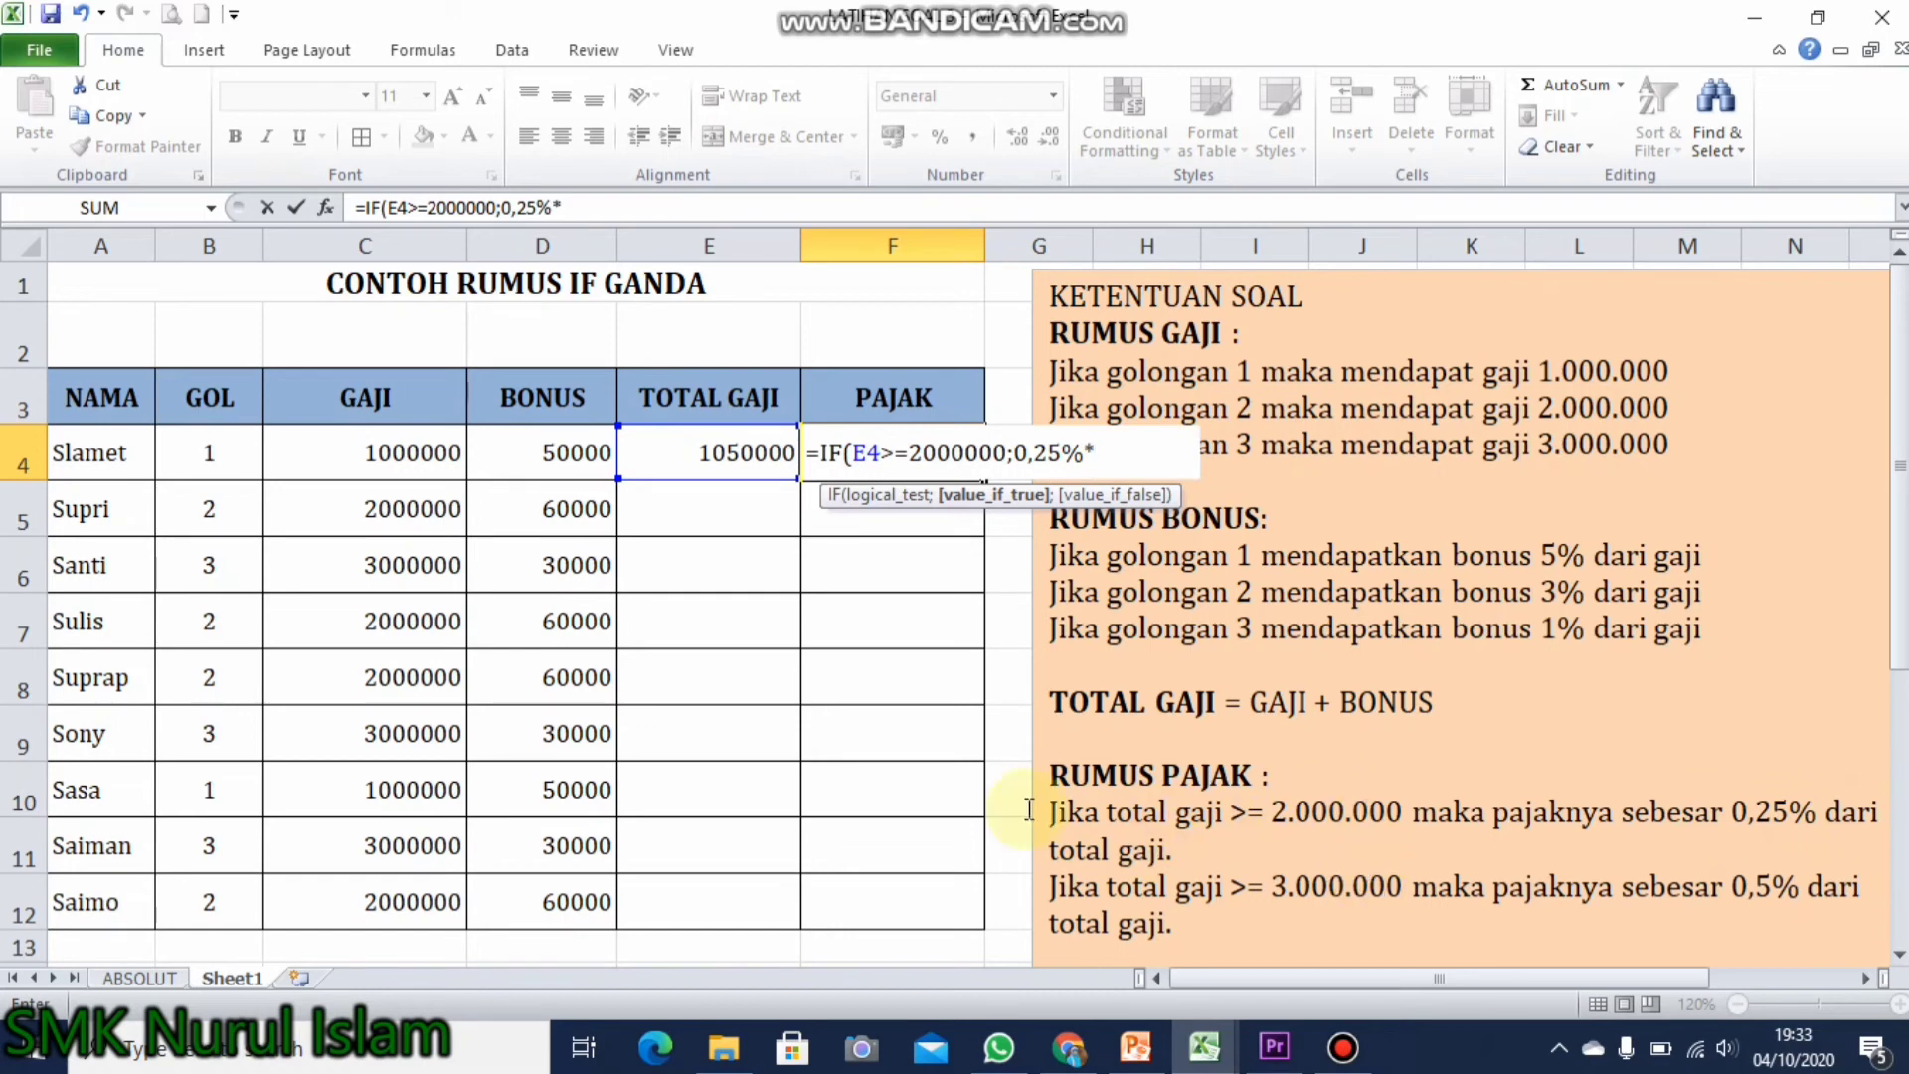
{"action": "left_click", "coordinate": [703, 455]}
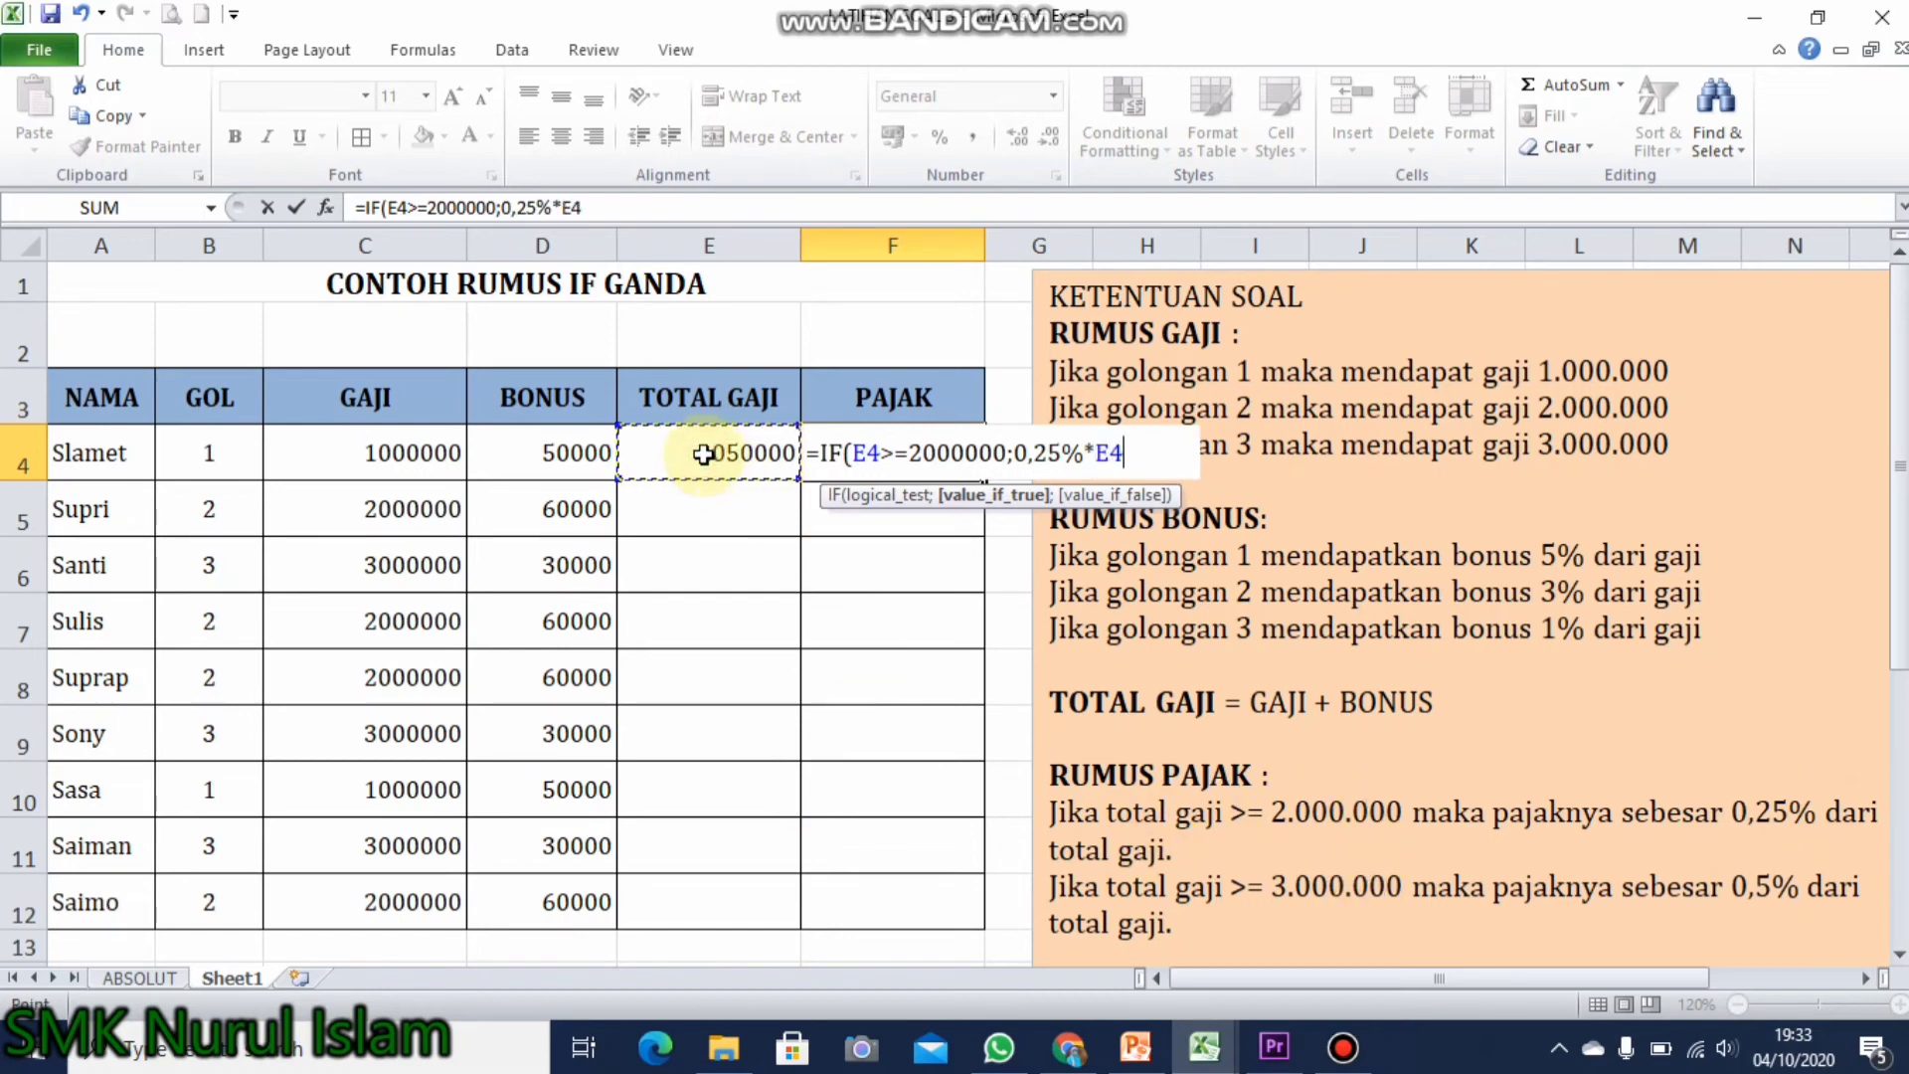
{"action": "type", "text": ";0,5%*"}
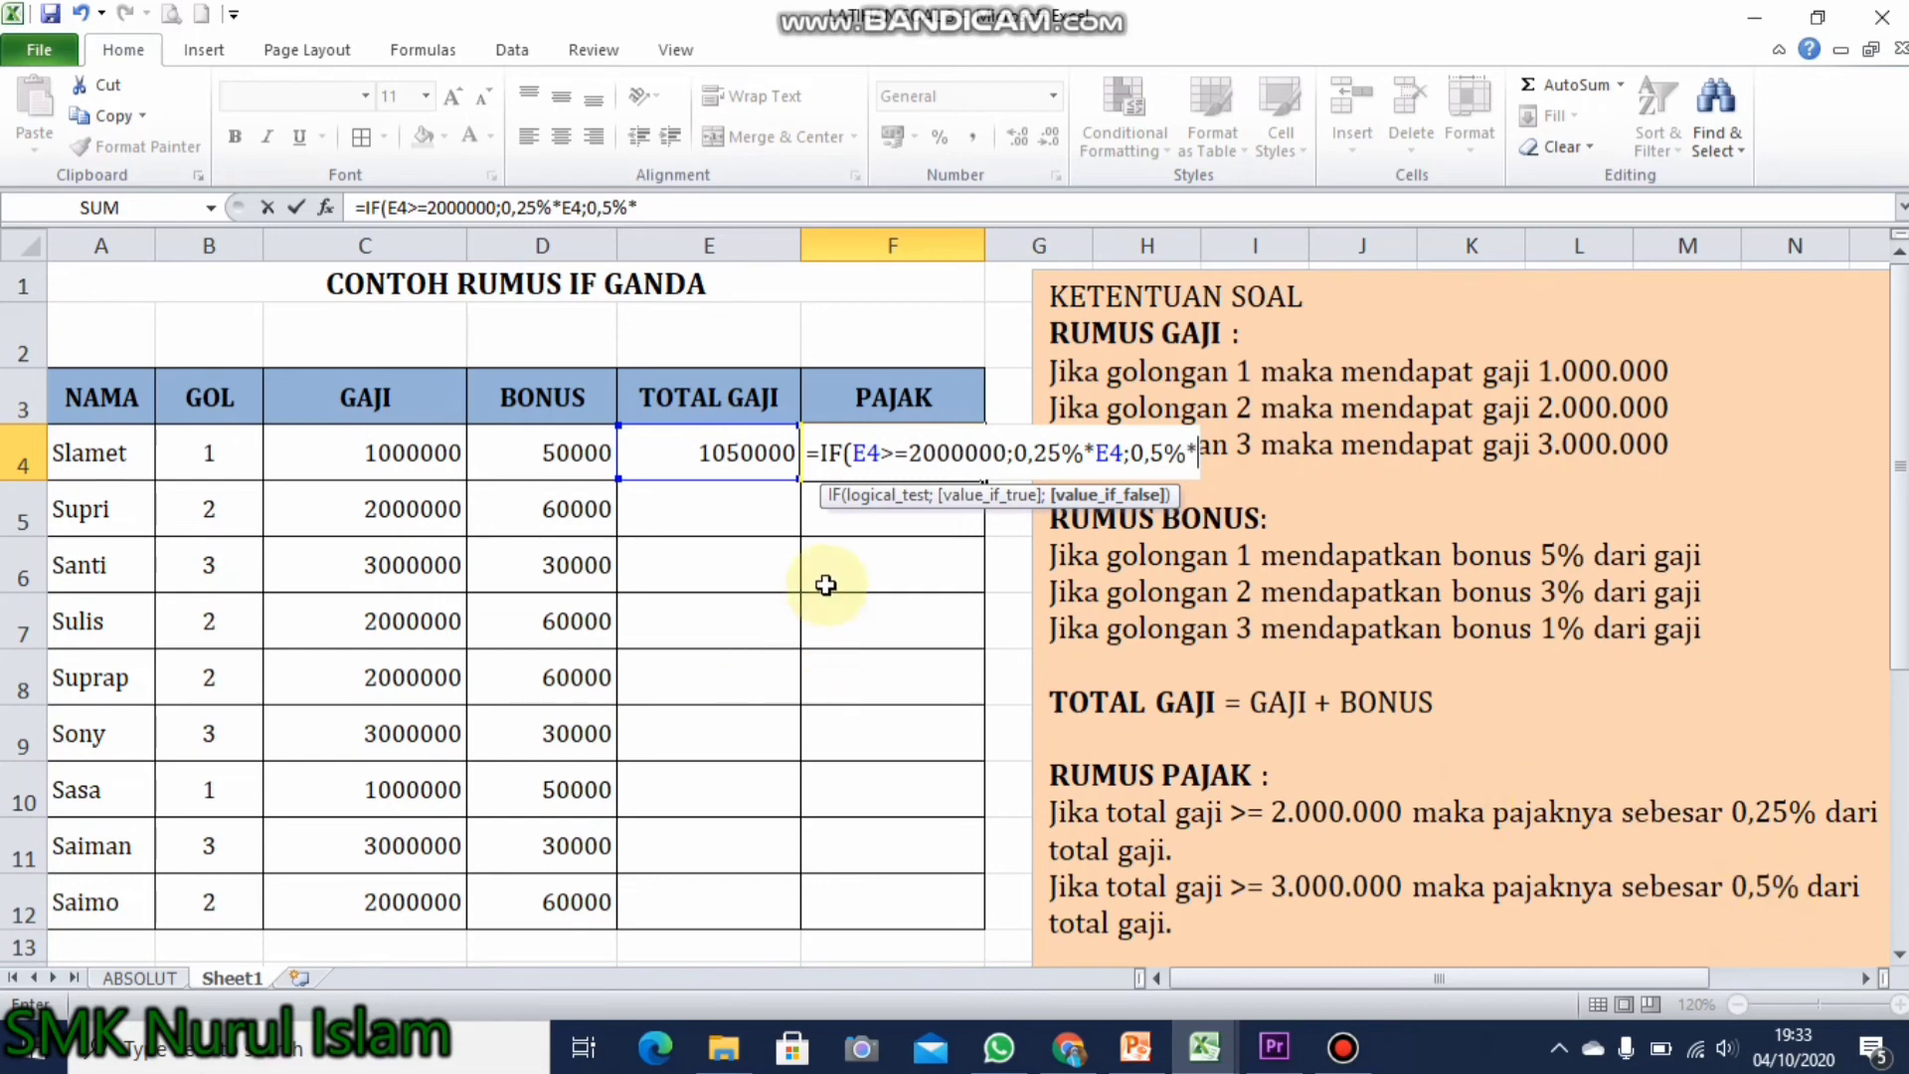
{"action": "left_click", "coordinate": [743, 450]}
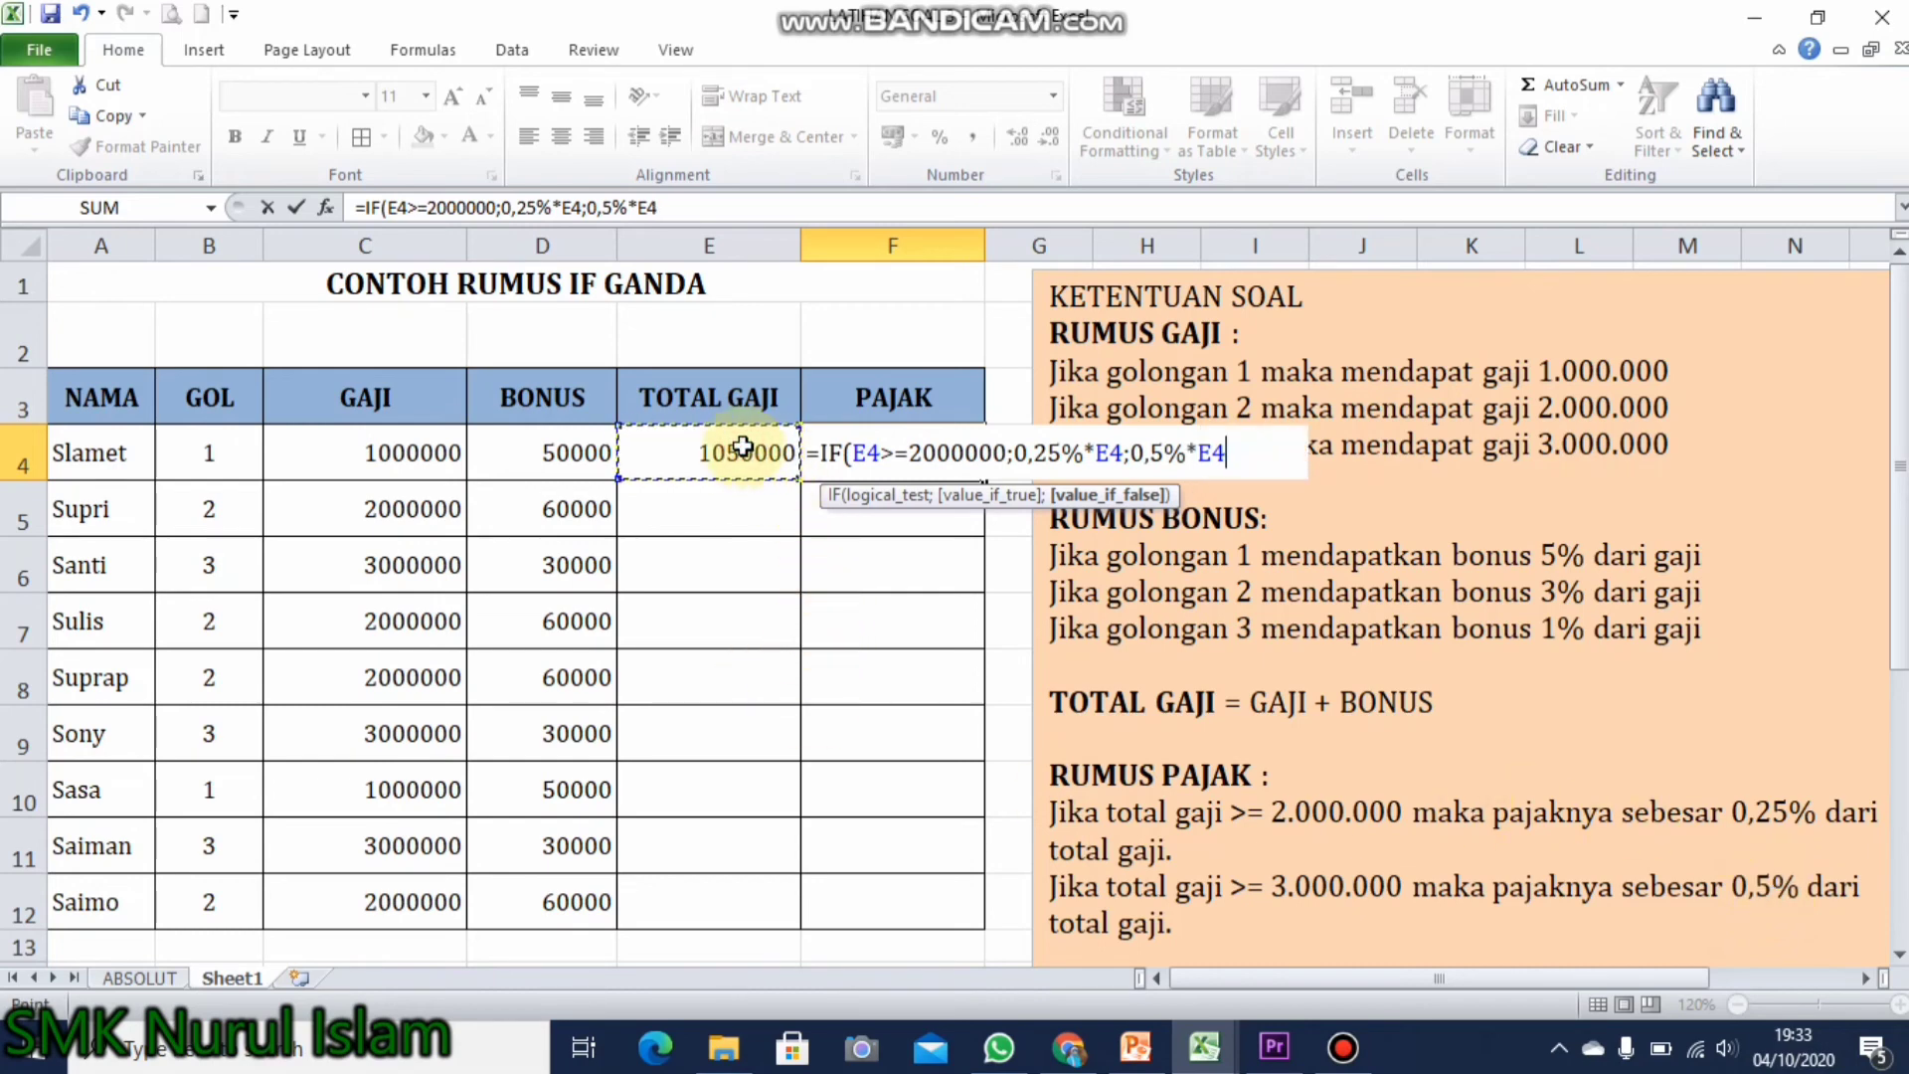
{"action": "type", "text": ")"}
{"action": "key", "text": "Return"}
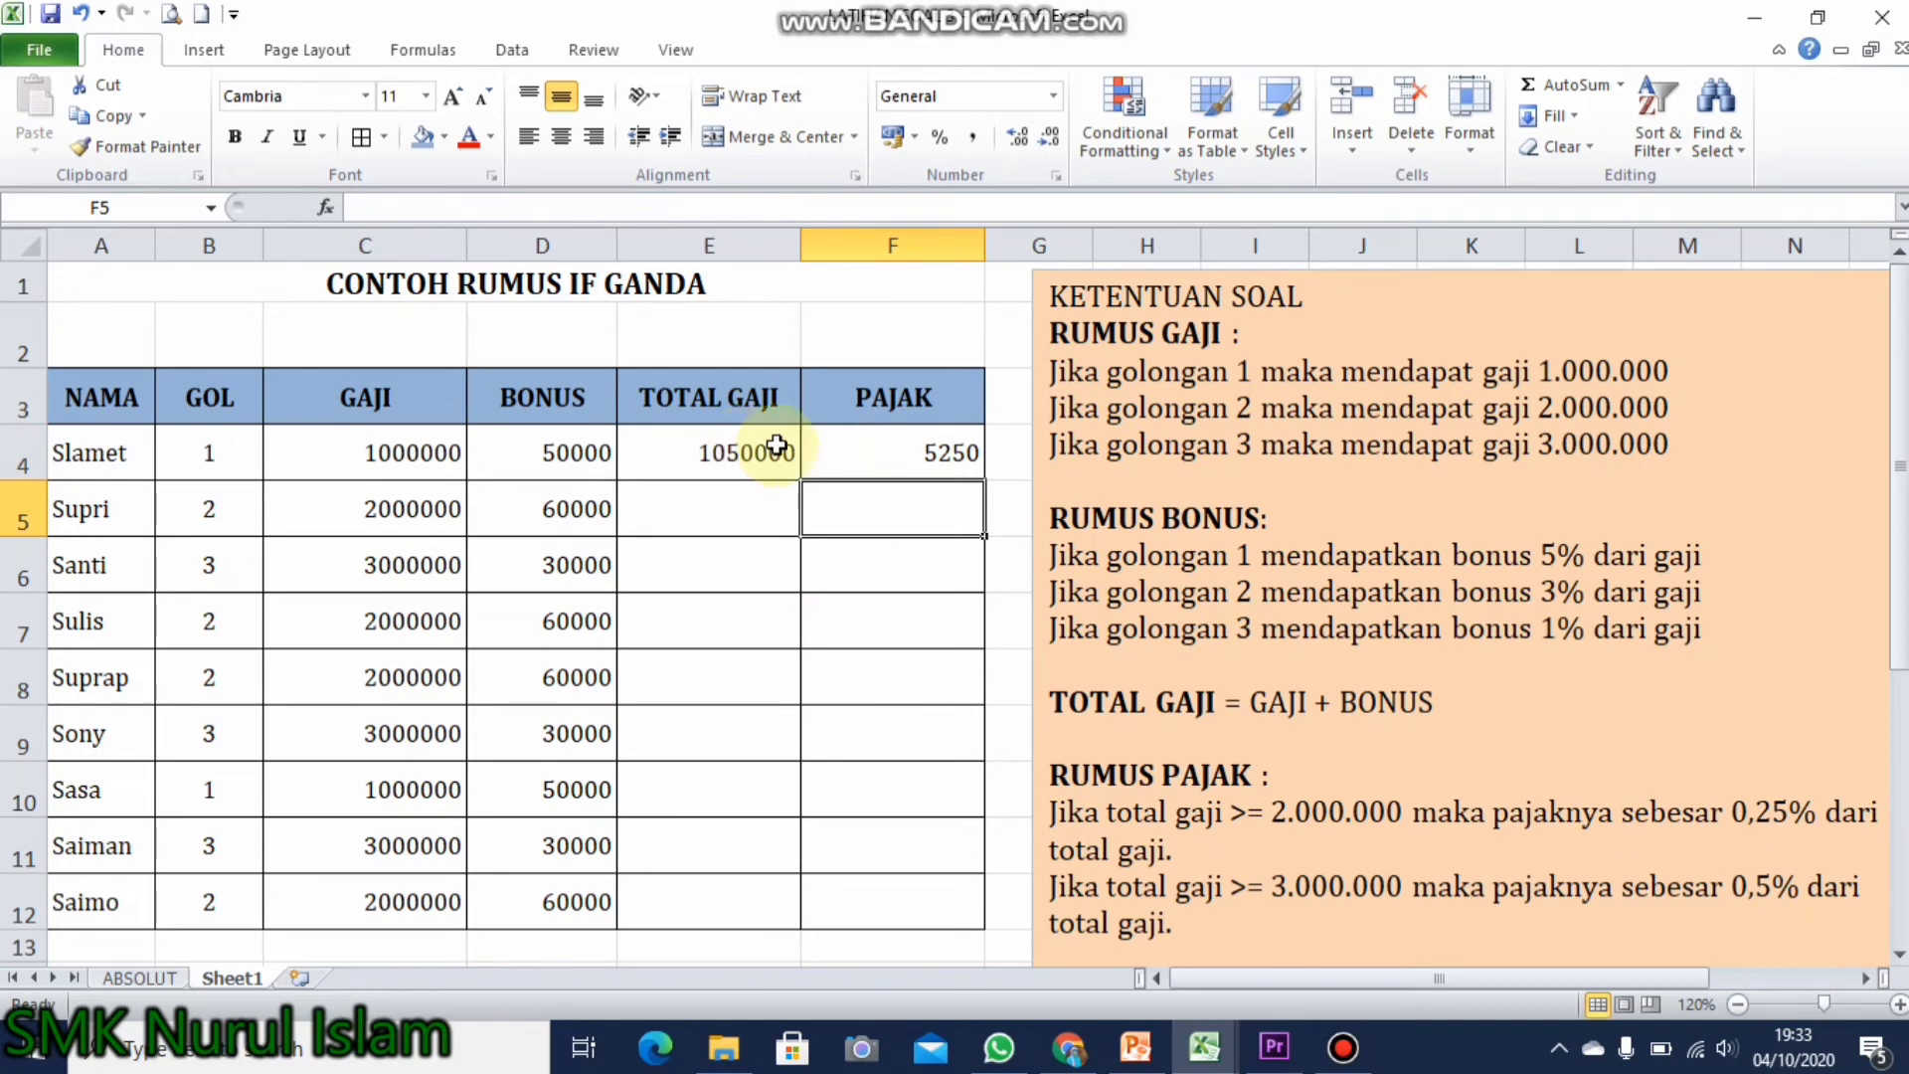
{"action": "left_click", "coordinate": [875, 440]}
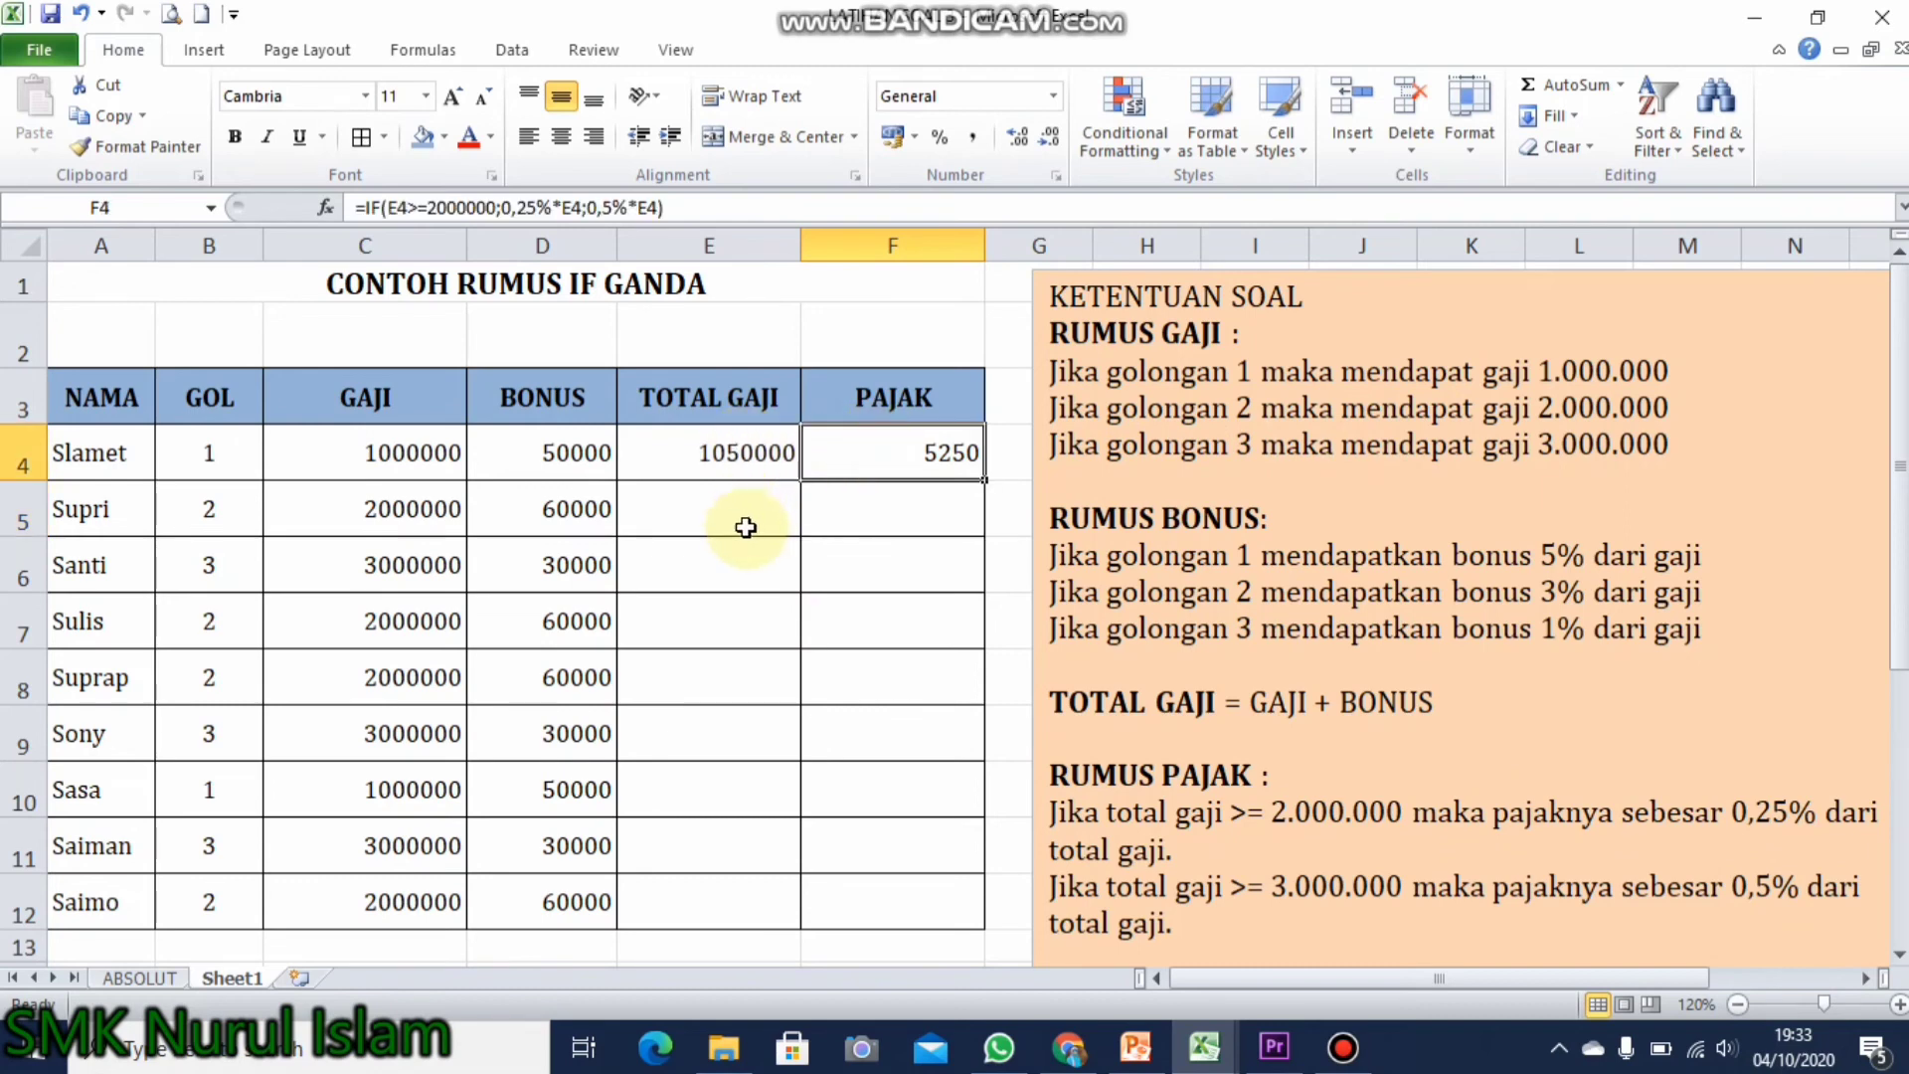
Fill the E4:F4 formulas down to row 12, then select C4:F12 to review.
{"action": "left_click", "coordinate": [757, 454]}
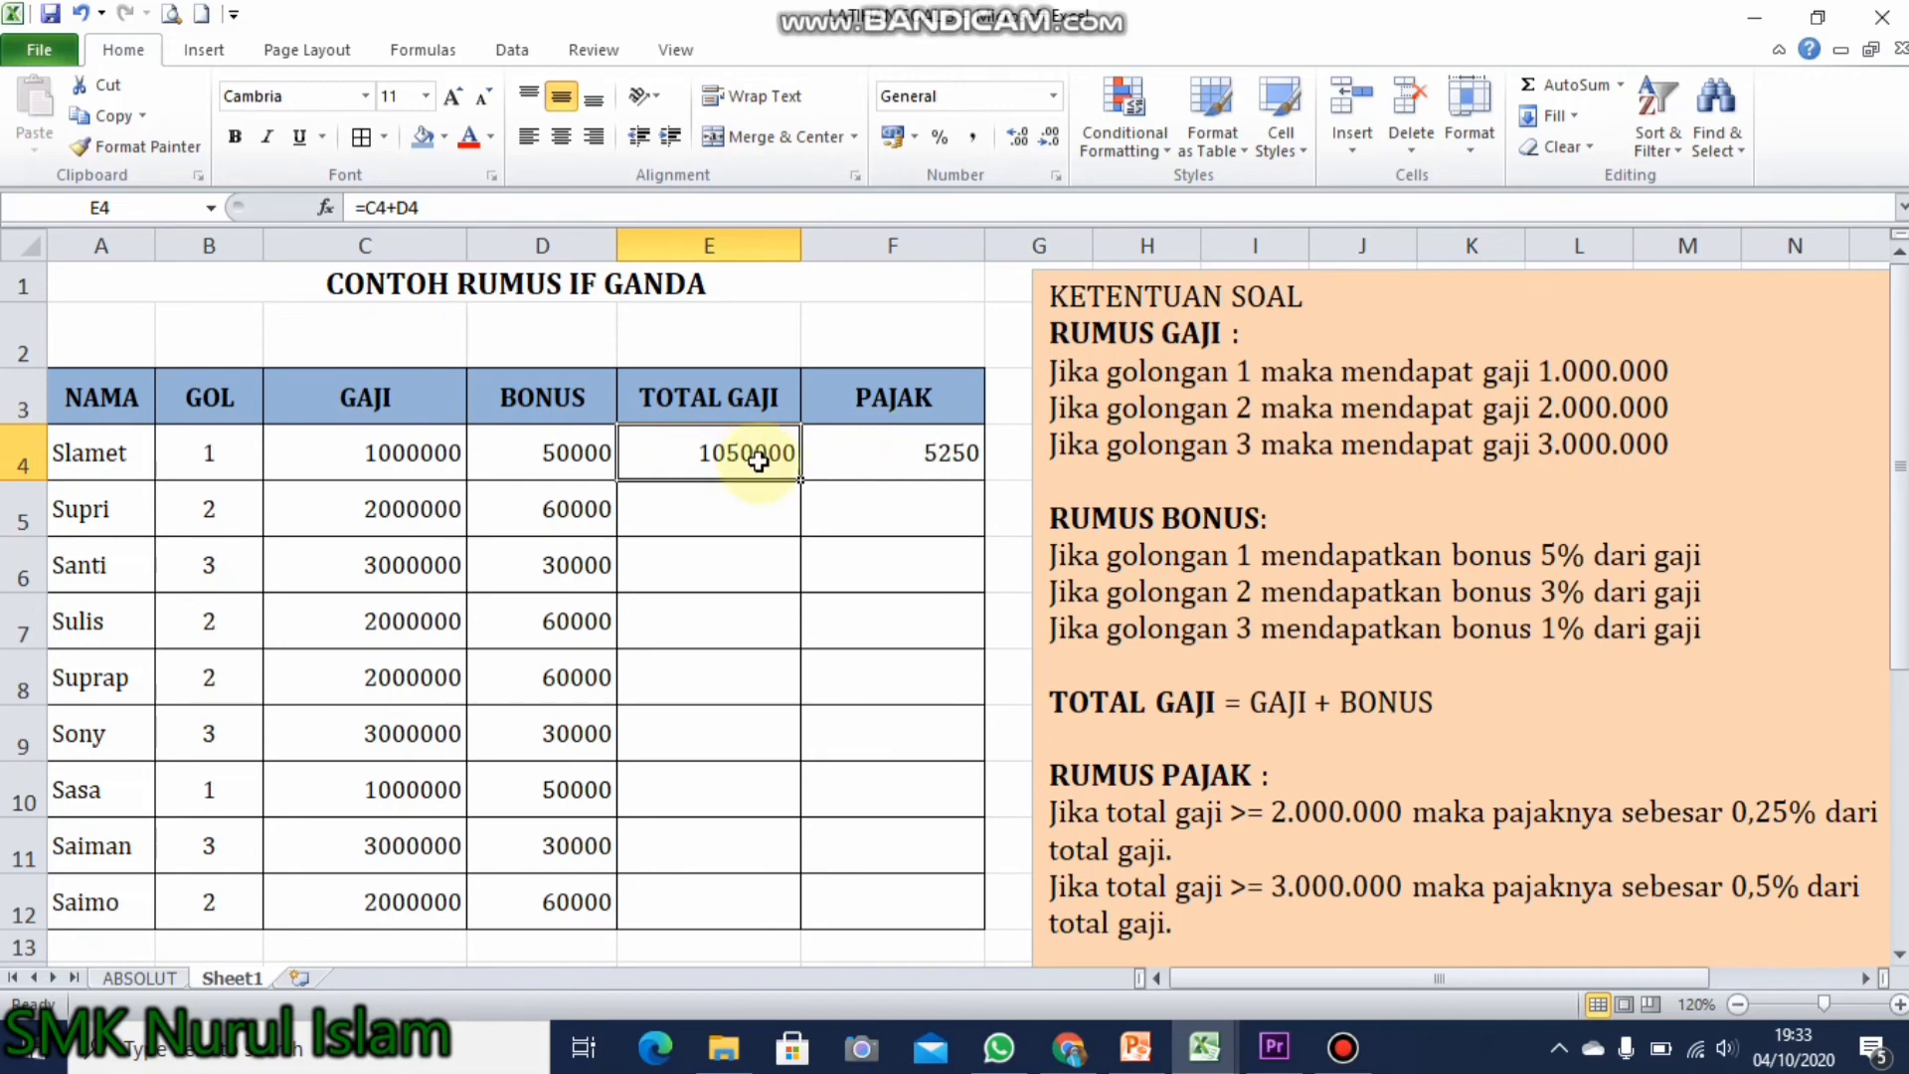
{"action": "mouse_move", "coordinate": [750, 460]}
{"action": "left_mouse_down"}
{"action": "mouse_move", "coordinate": [991, 474]}
{"action": "mouse_move", "coordinate": [971, 913]}
{"action": "left_mouse_up"}
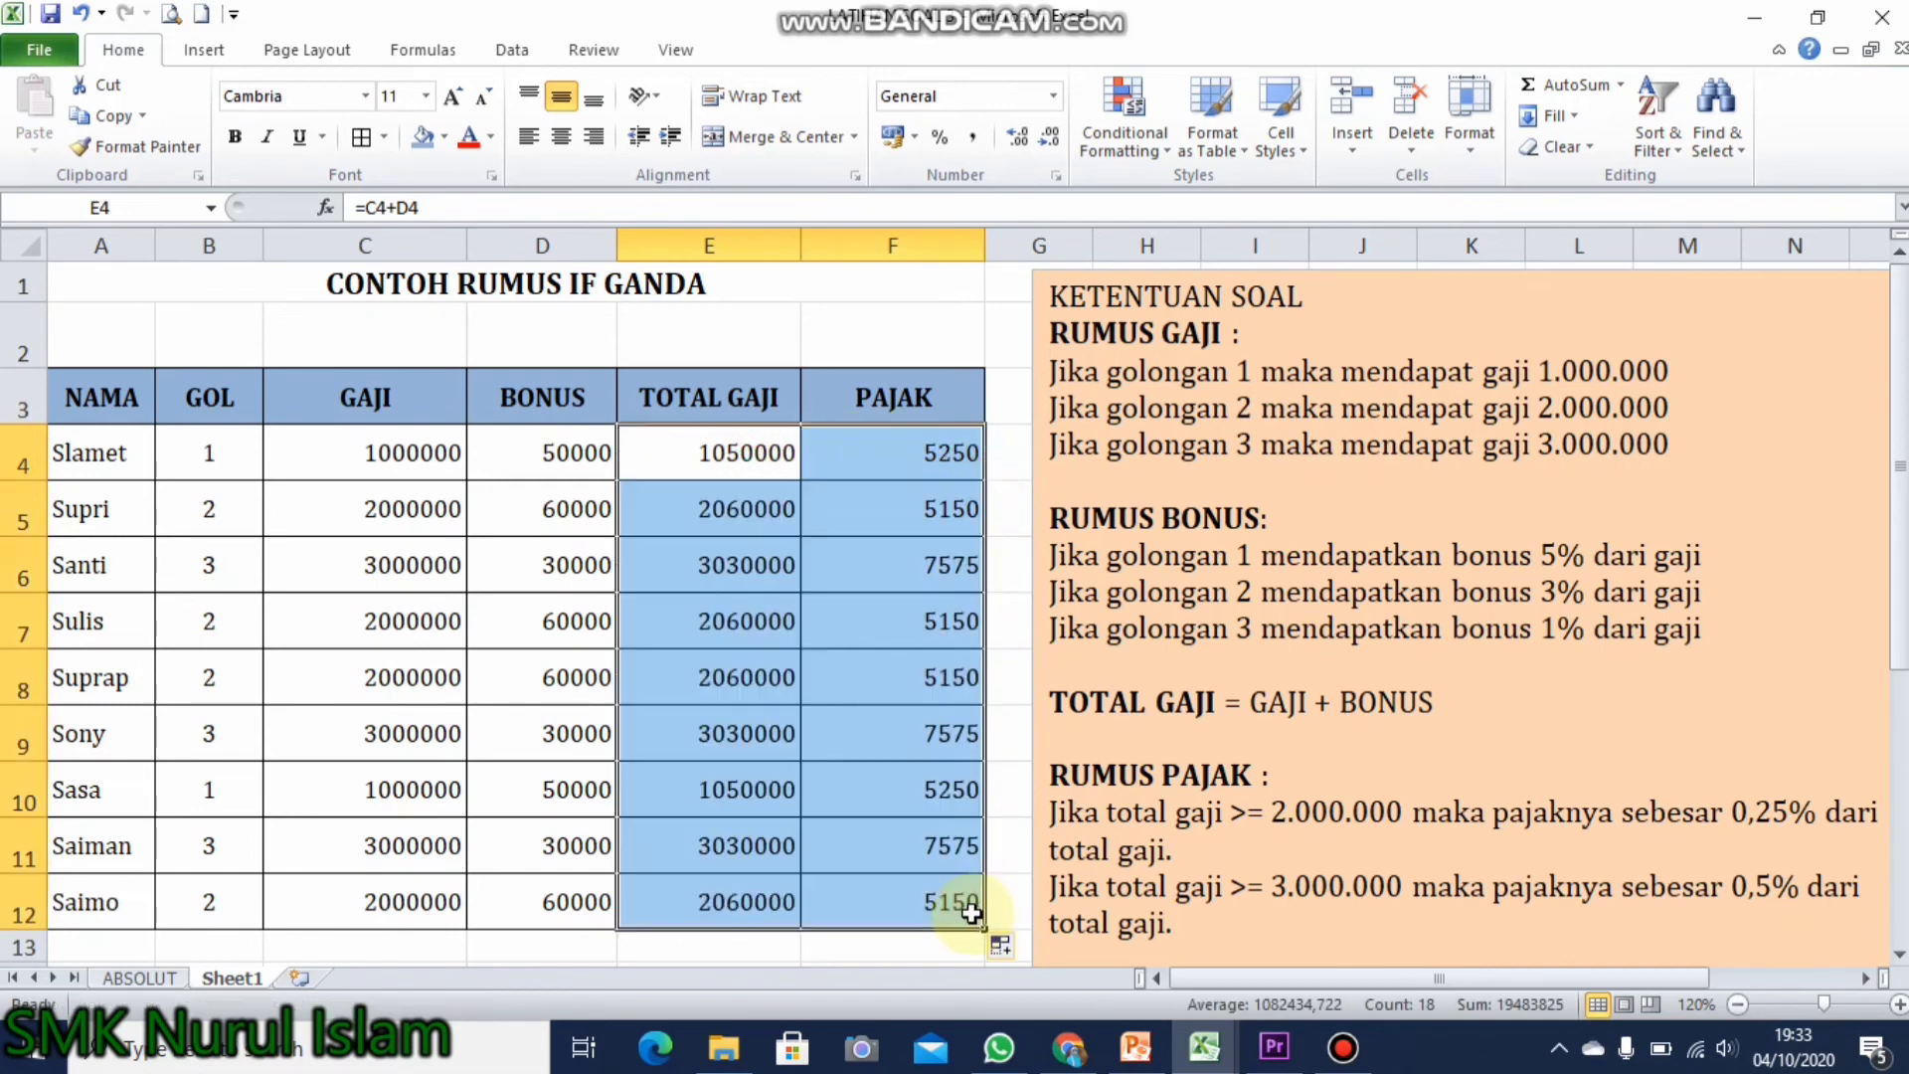
{"action": "left_click", "coordinate": [257, 949]}
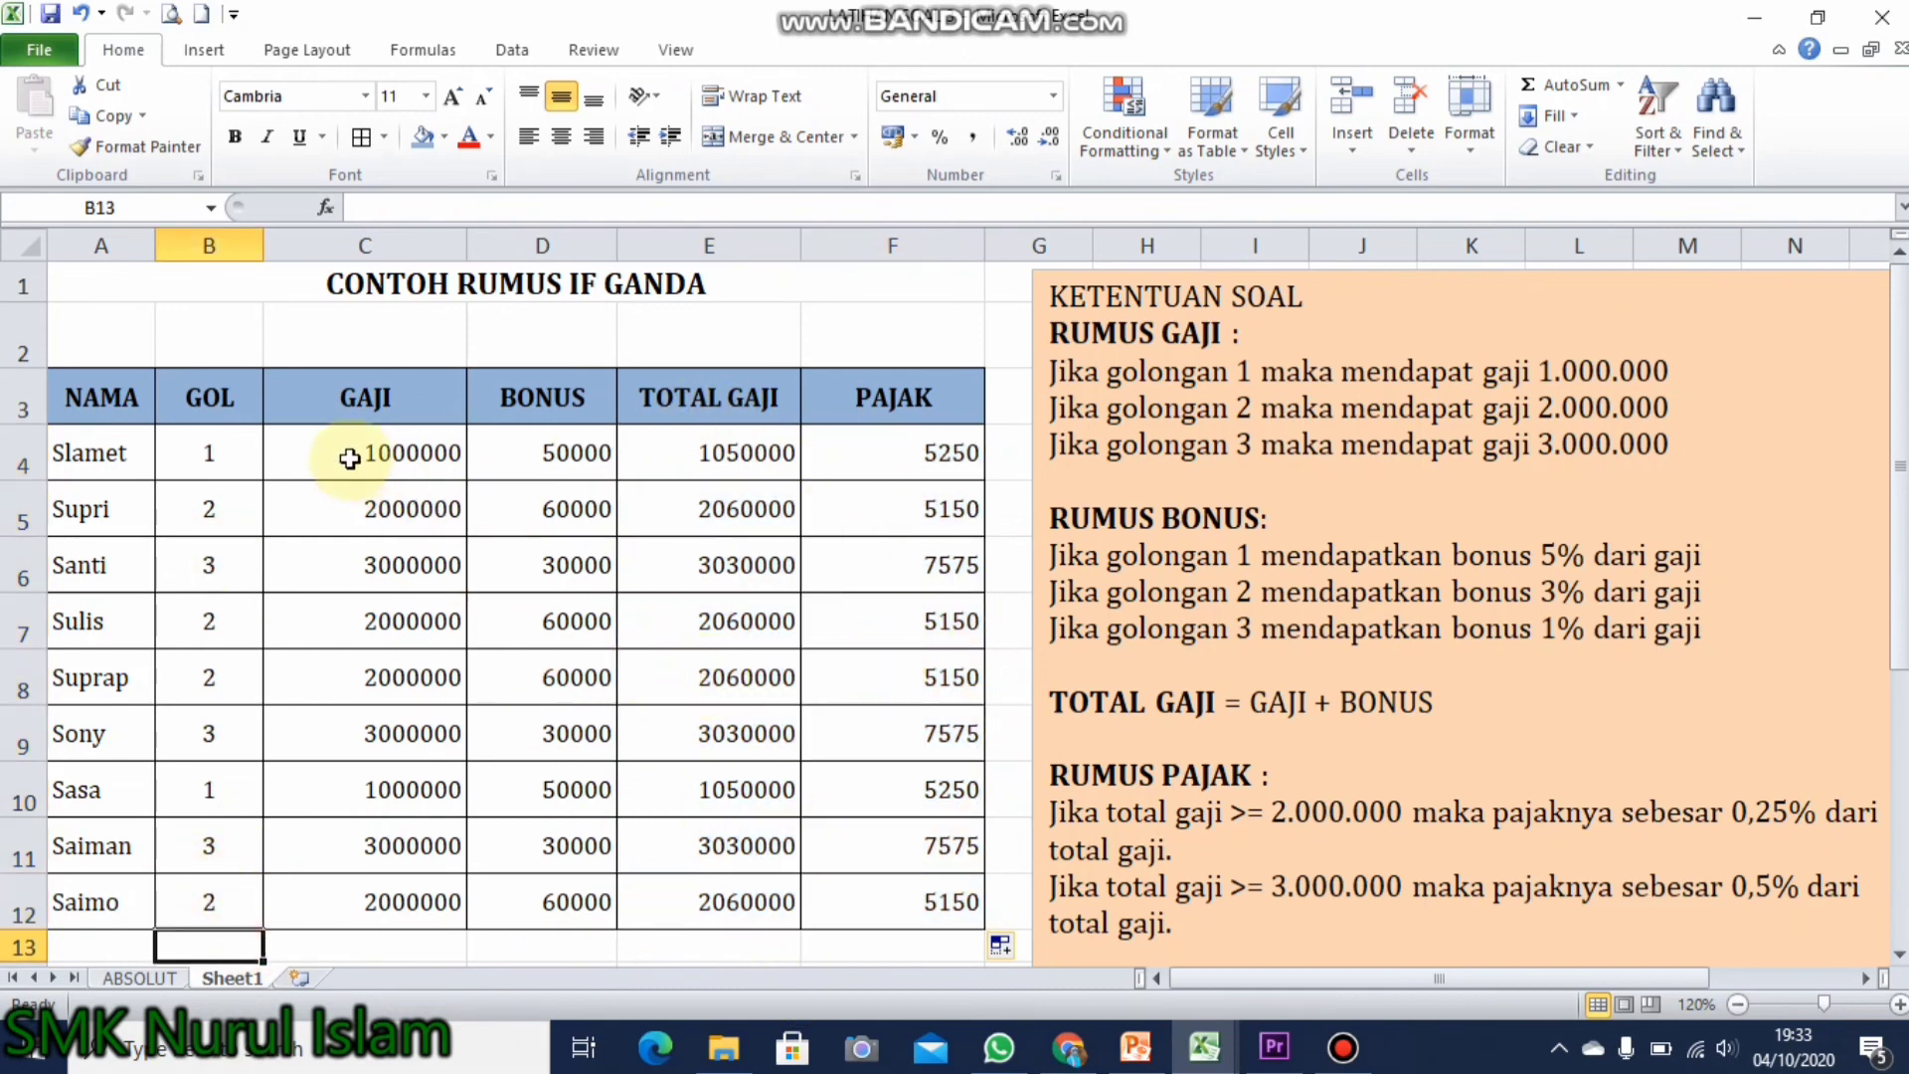
{"action": "mouse_move", "coordinate": [353, 455]}
{"action": "left_mouse_down"}
{"action": "mouse_move", "coordinate": [678, 560]}
{"action": "mouse_move", "coordinate": [908, 886]}
{"action": "left_mouse_up"}
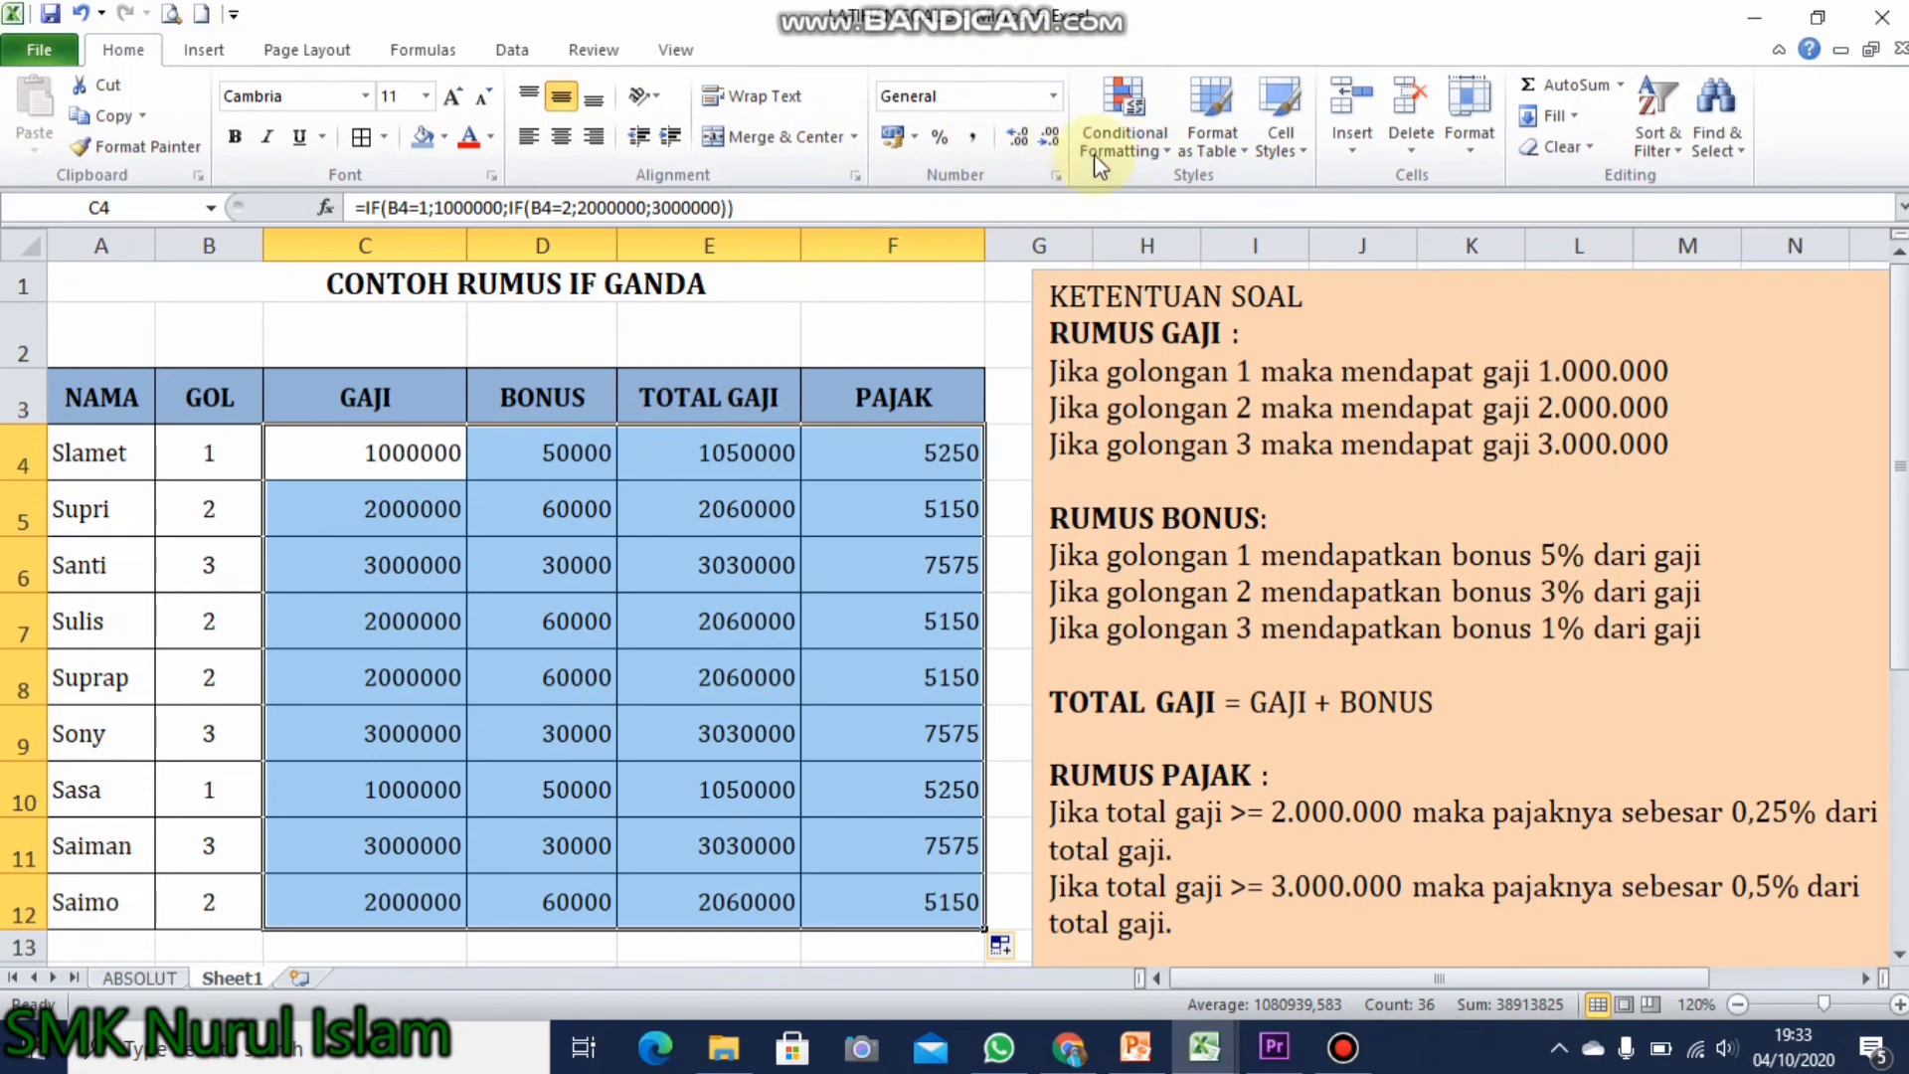
Apply Accounting format with Rp to the amounts in C4:F12, e.g. Rp 1.000.000.
{"action": "left_click", "coordinate": [1054, 96]}
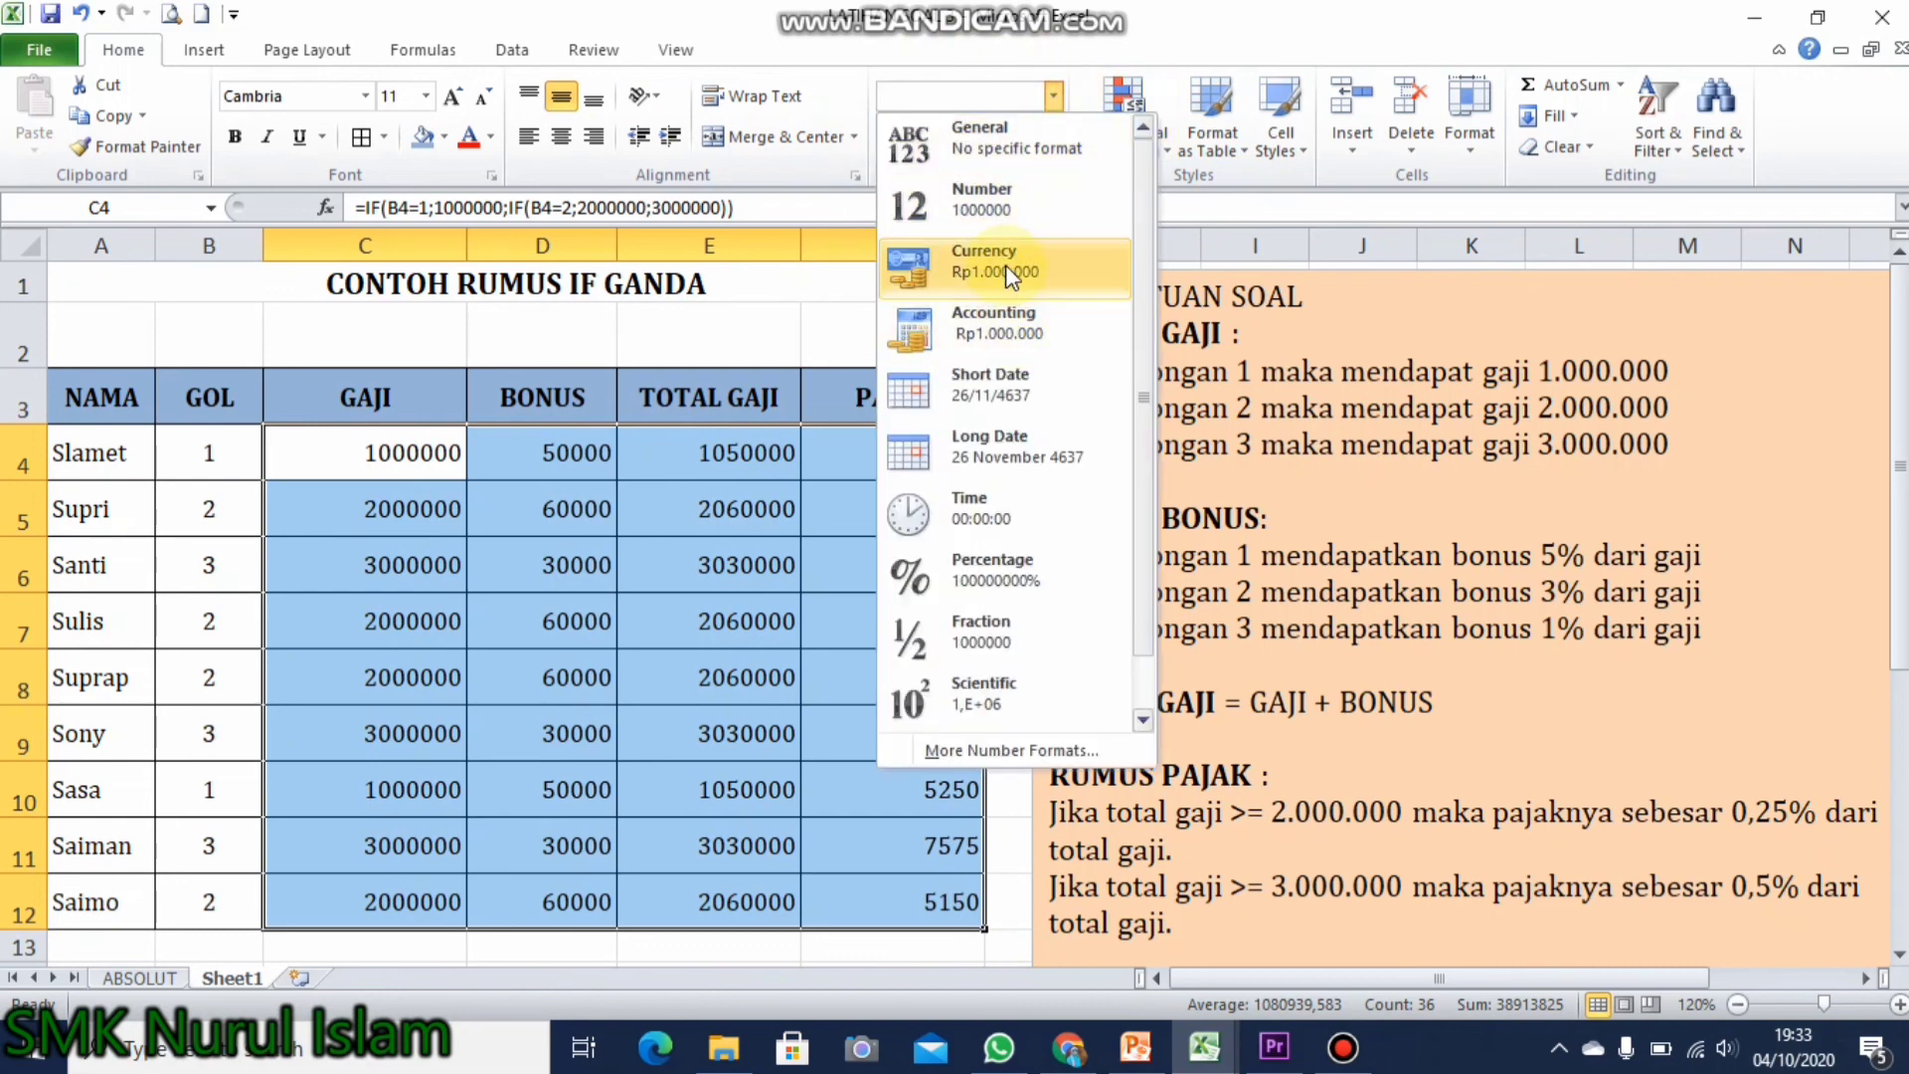
{"action": "left_click", "coordinate": [999, 326]}
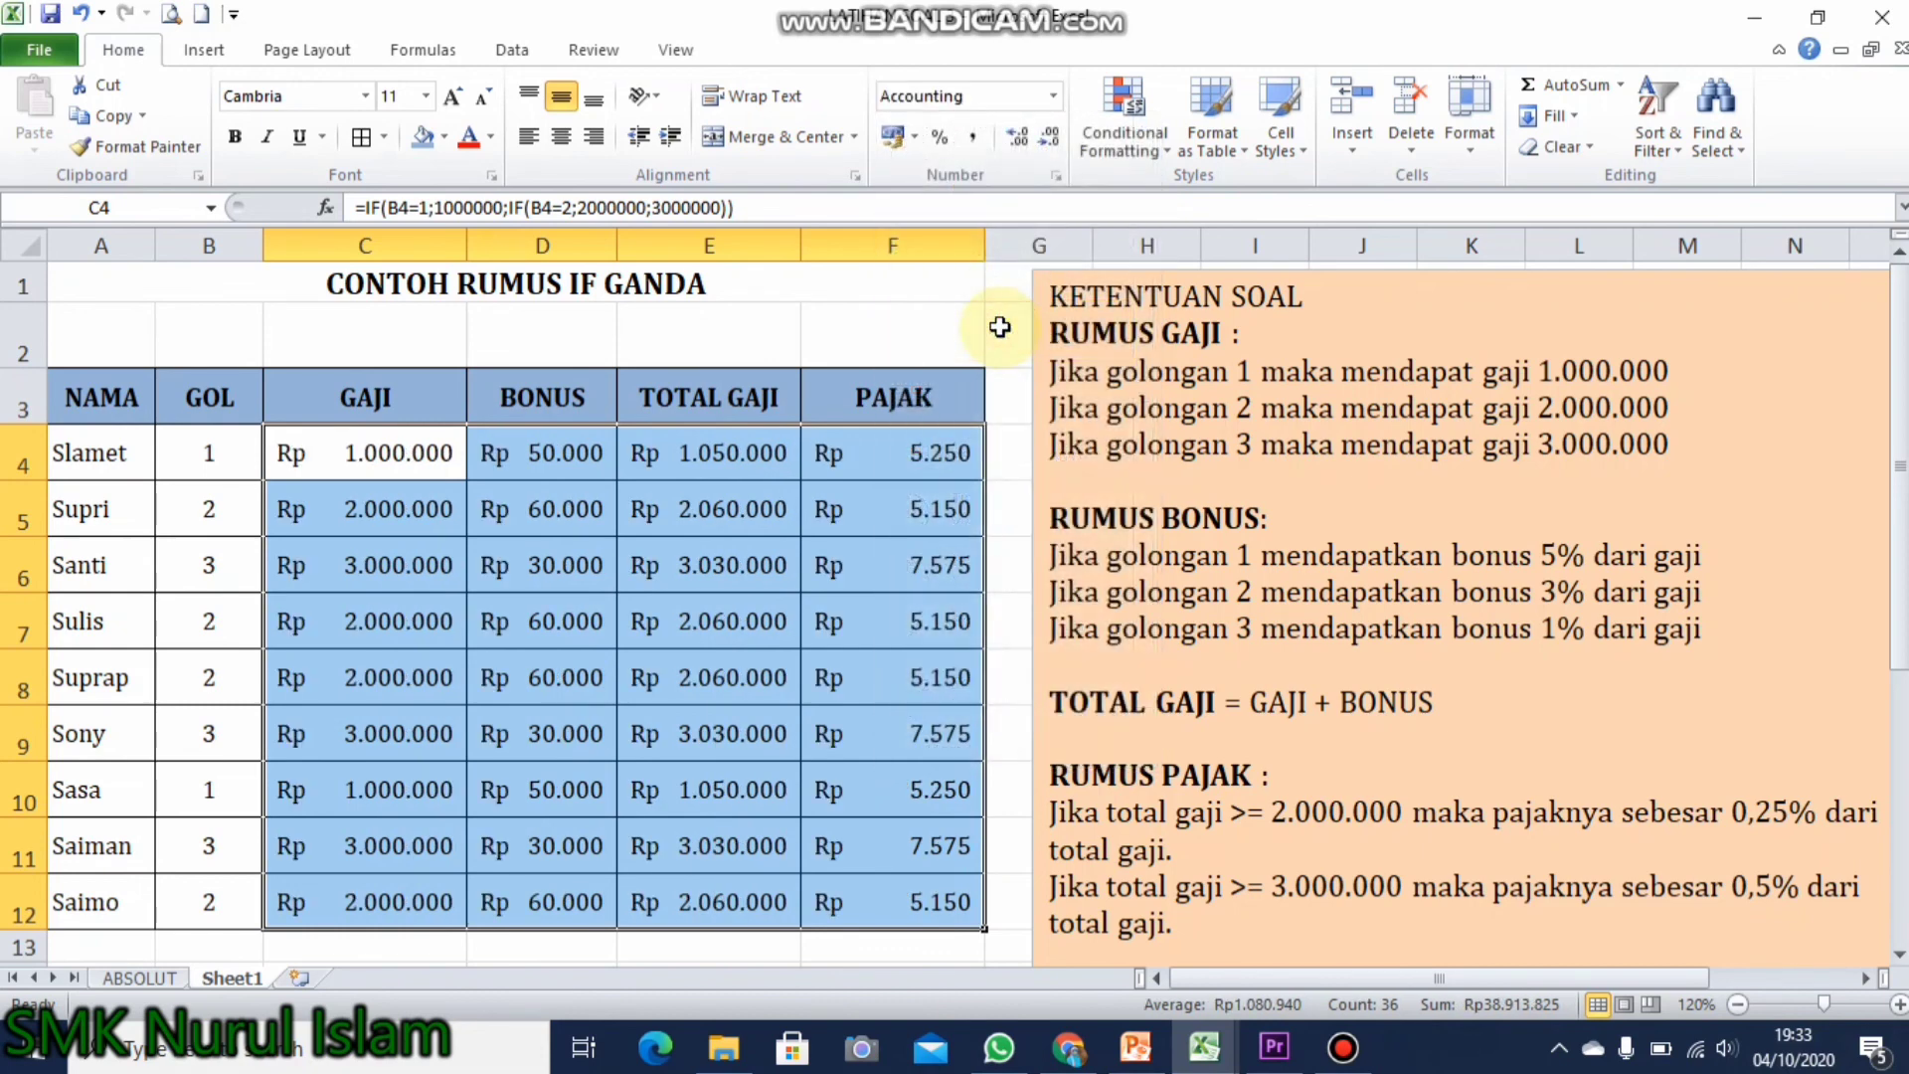